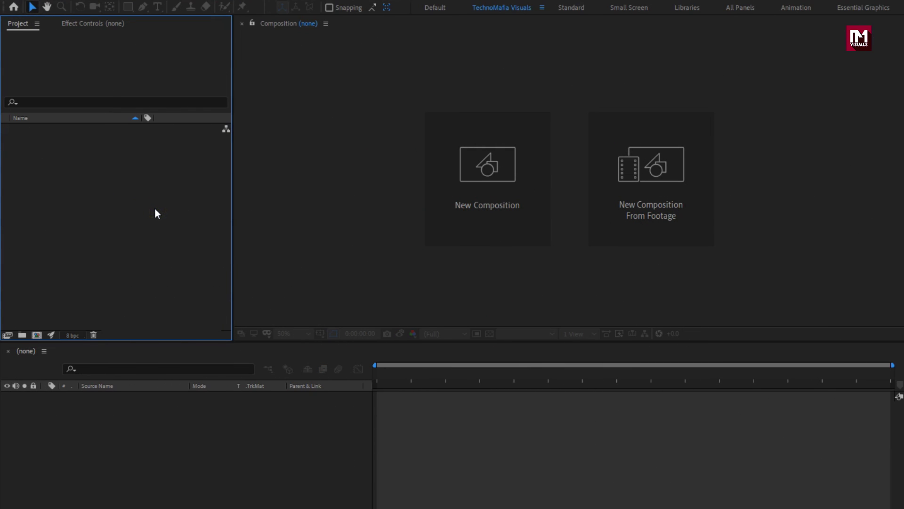
Create a Full HD composition named Text_1 with a duration of 0:00:04:00
left_click(452, 167)
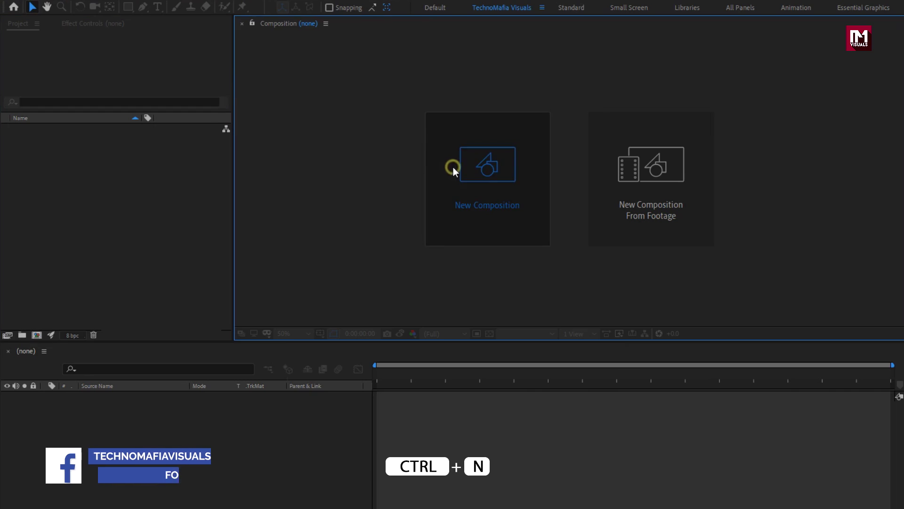
type("Te")
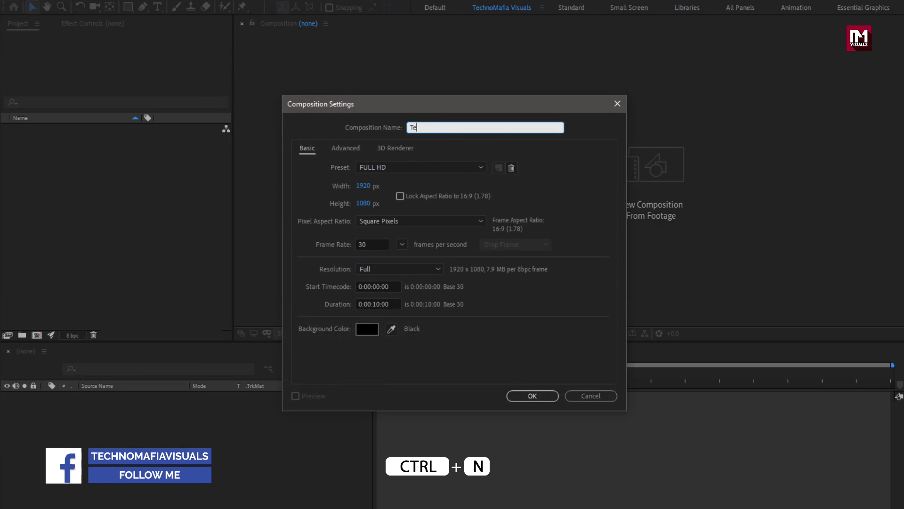
type("xt_1")
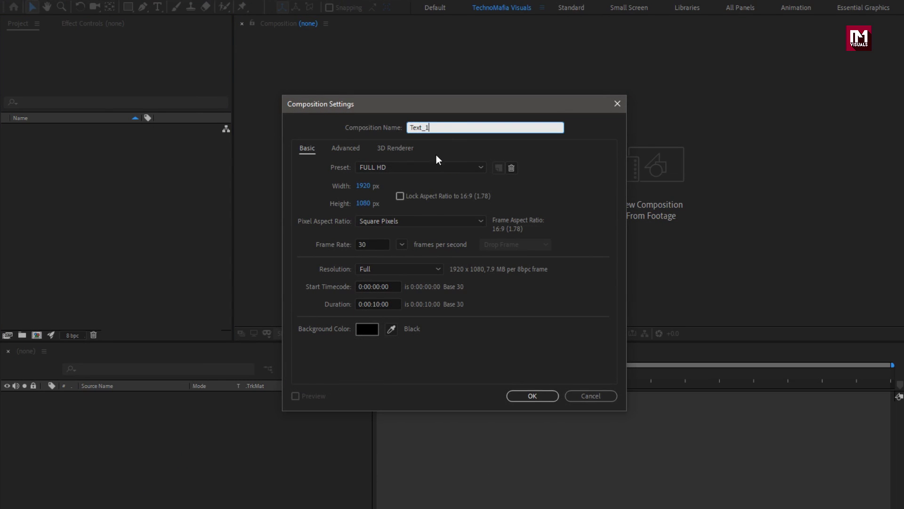
left_click(381, 303)
key("BackSpace")
key("BackSpace")
key("BackSpace")
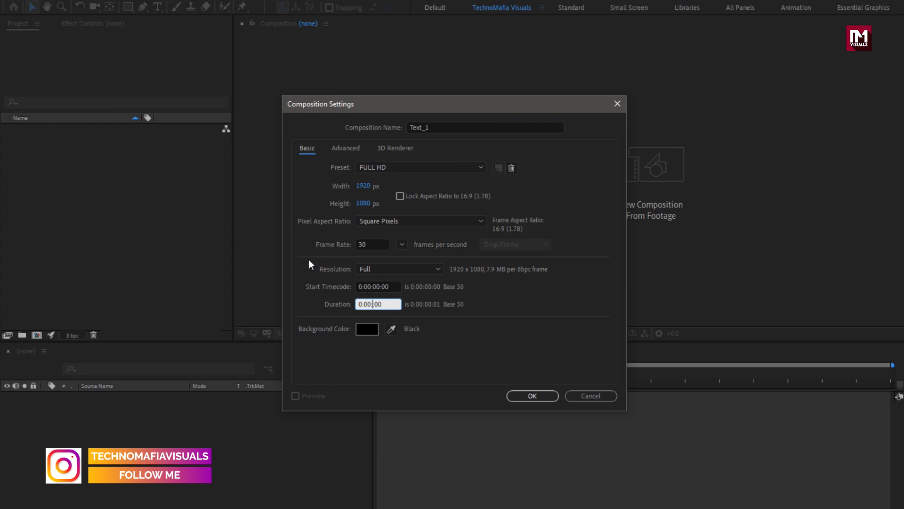
type("04:00")
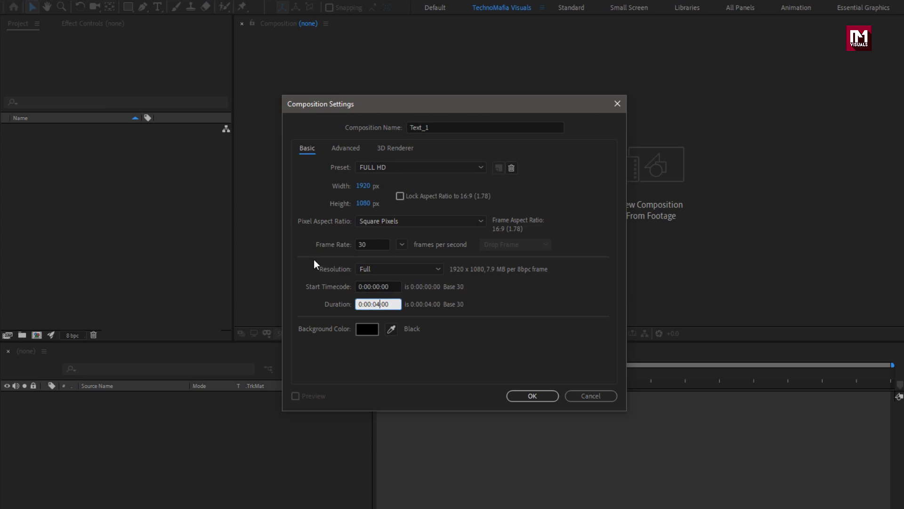
left_click(520, 396)
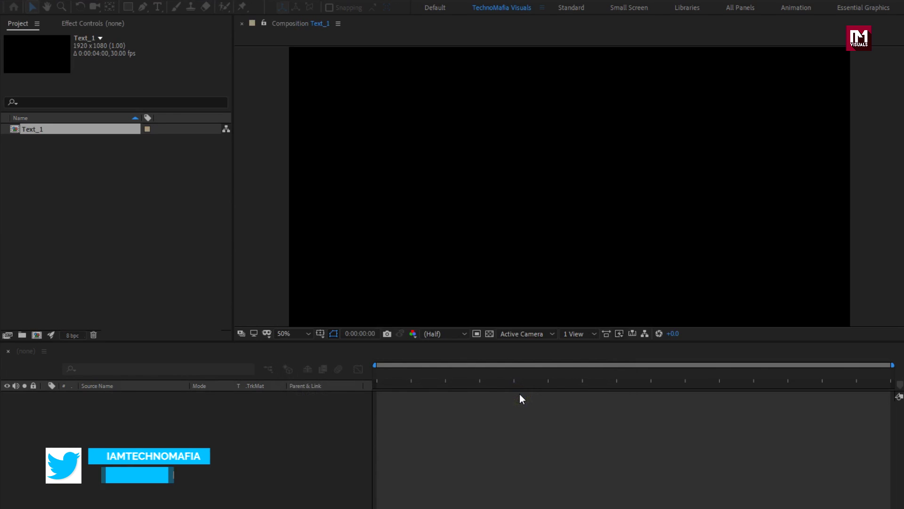
Add a text layer reading CREATIVE to the Text_1 composition
left_click(302, 332)
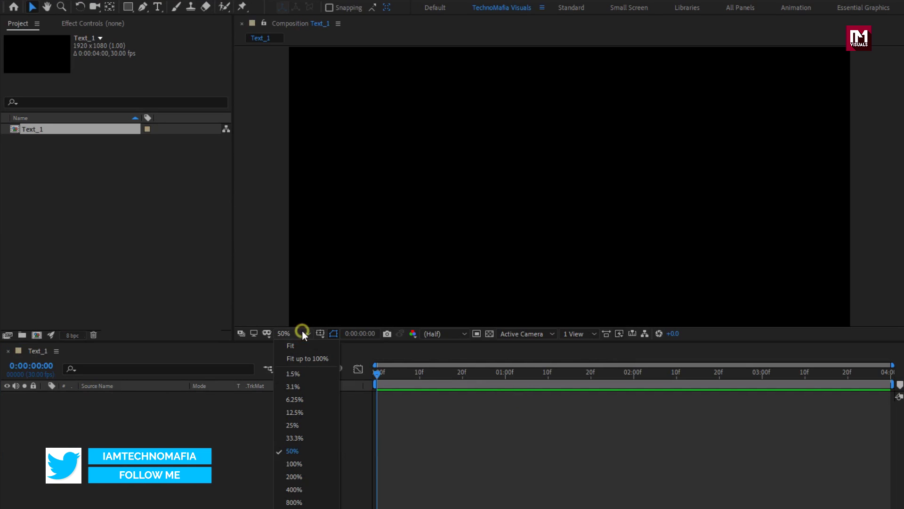
left_click(301, 358)
left_click(158, 7)
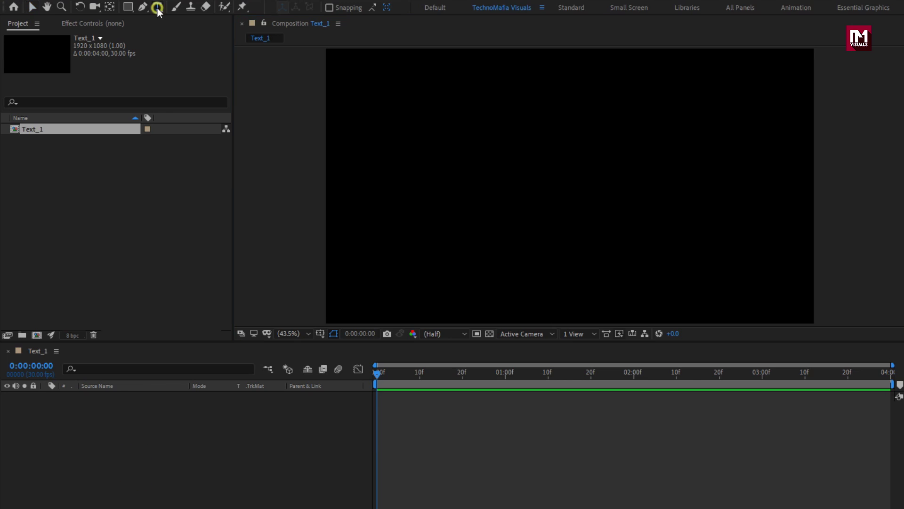
left_click(471, 181)
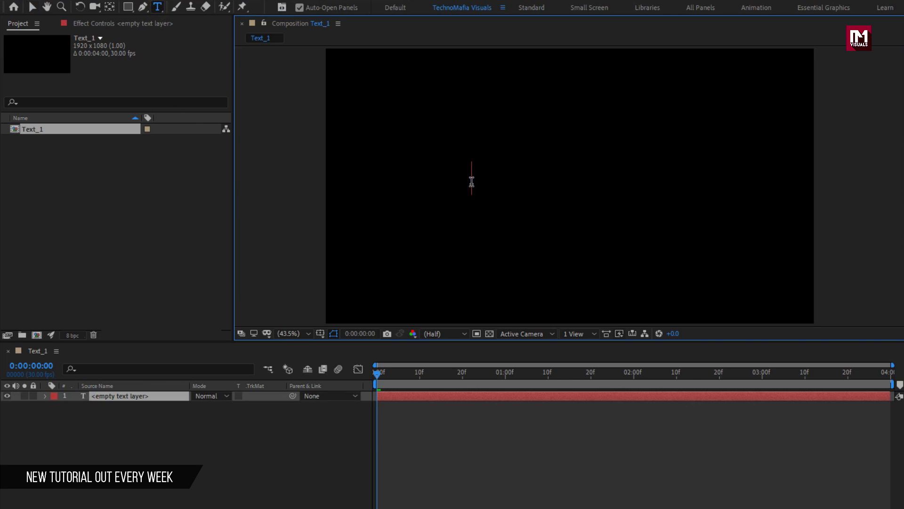
type("CREATIVE")
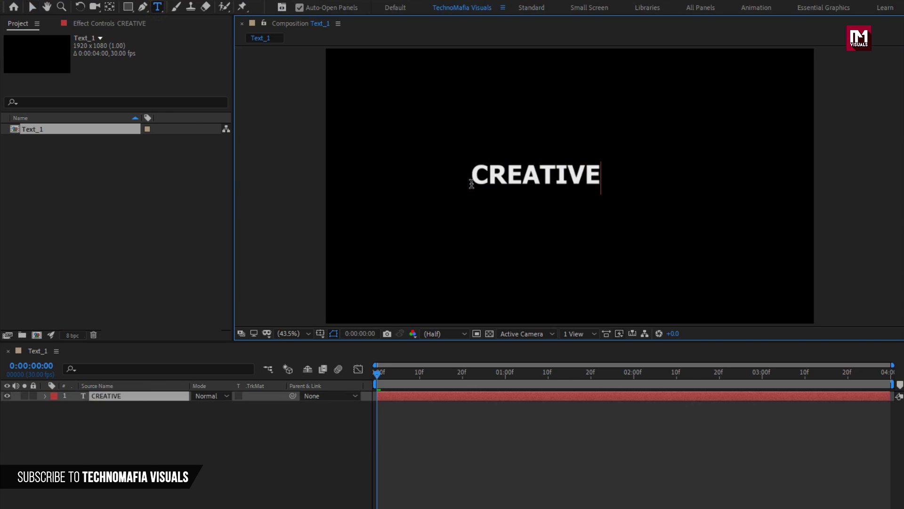
key("Escape")
key("v")
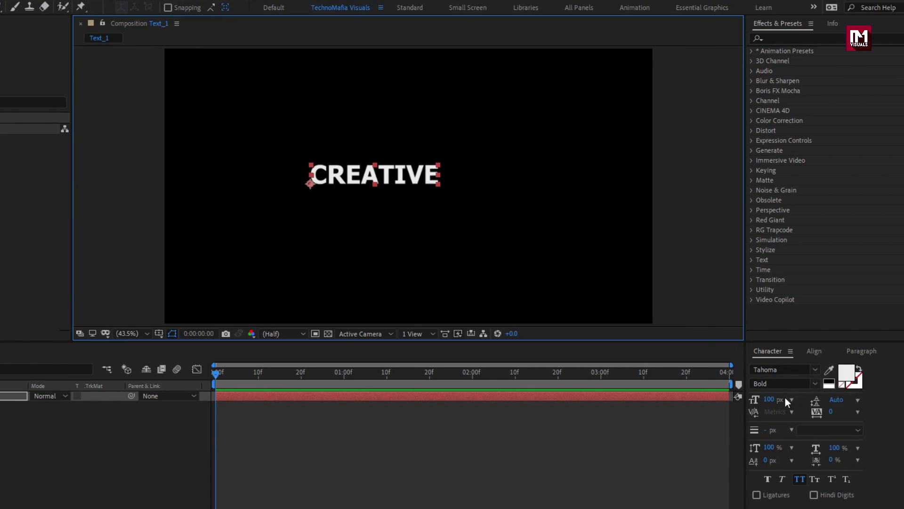
Set the CREATIVE text's font size to 170 px and centre it horizontally and vertically in the composition
left_click_drag(769, 399, 810, 398)
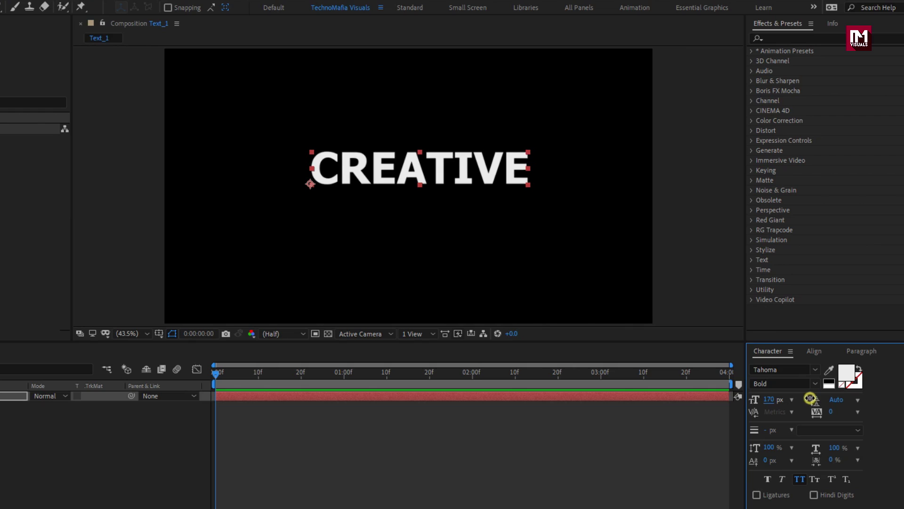
left_click(811, 351)
left_click(779, 381)
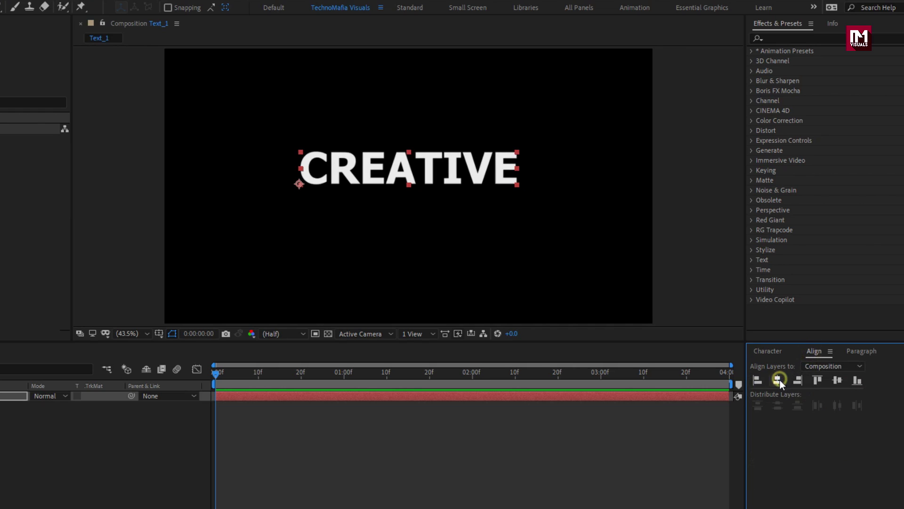
left_click(836, 381)
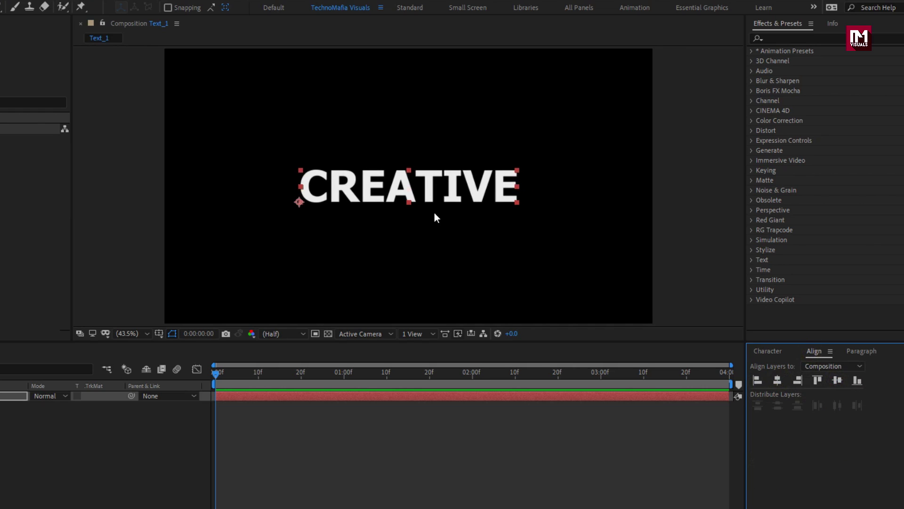
Add a Tracking text animator to the CREATIVE layer
key("period")
key("period")
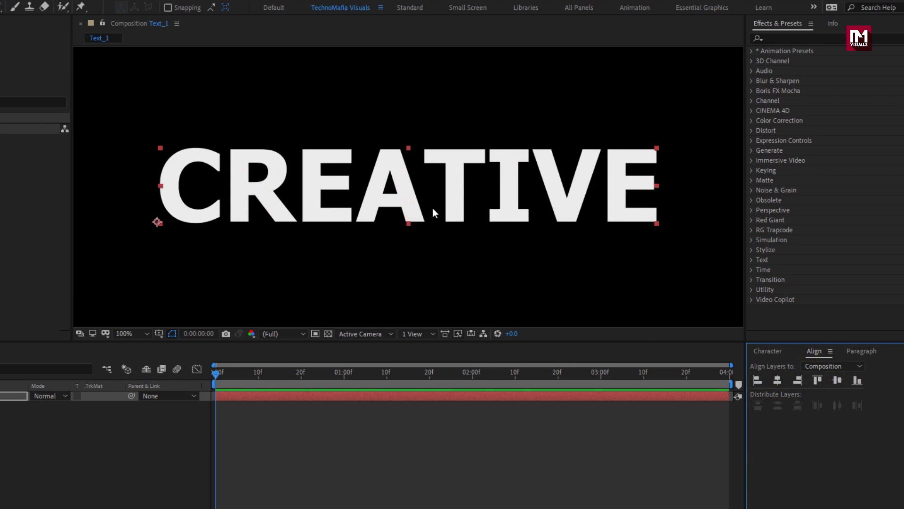
left_click(97, 397)
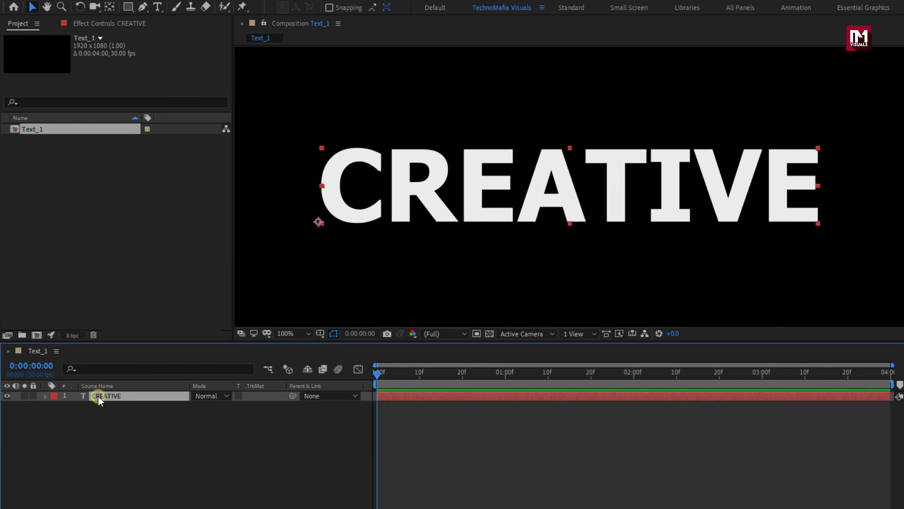
left_click(45, 396)
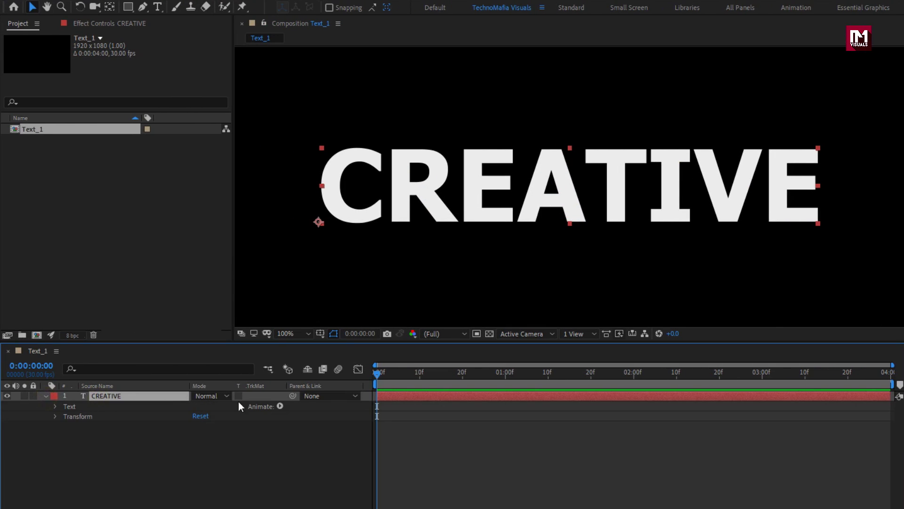
left_click(279, 406)
left_click(309, 324)
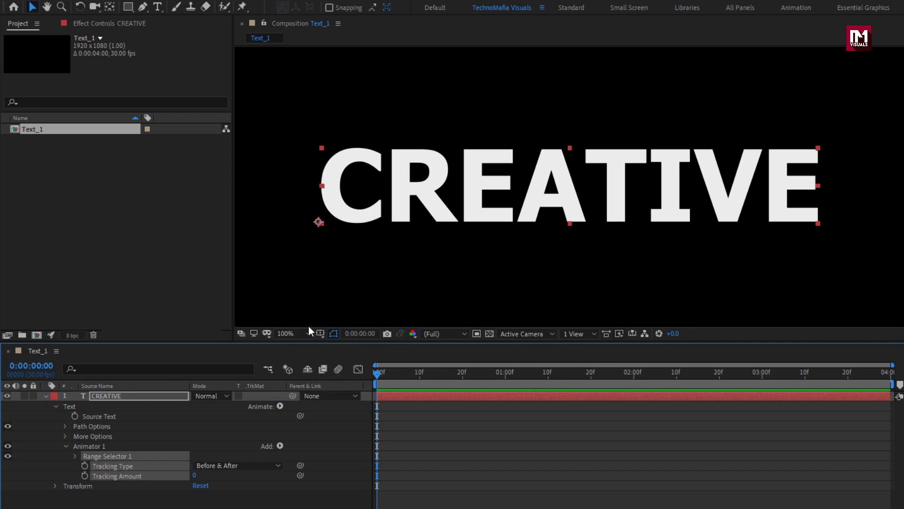
Keyframe the range selector's Offset at -100% at 0:00:00:00 and 100% at 0:00:01:00
left_click(74, 456)
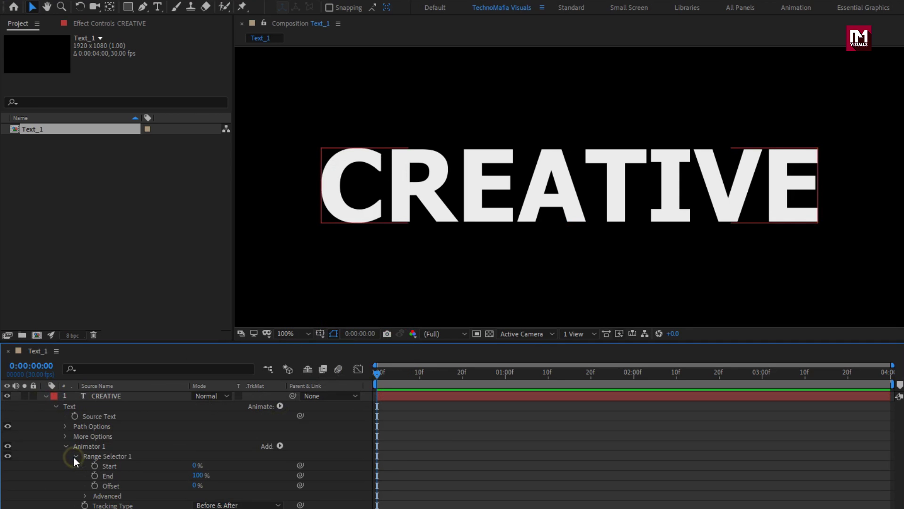
left_click(375, 372)
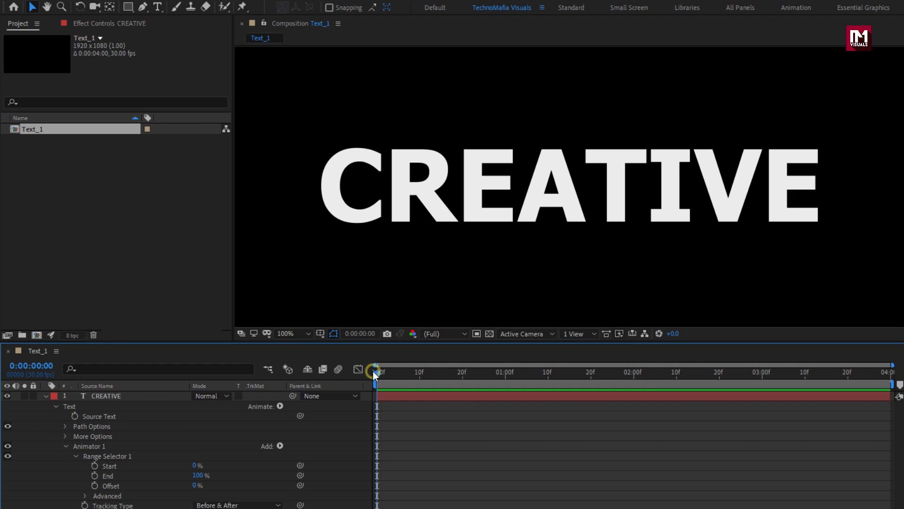
left_click(95, 486)
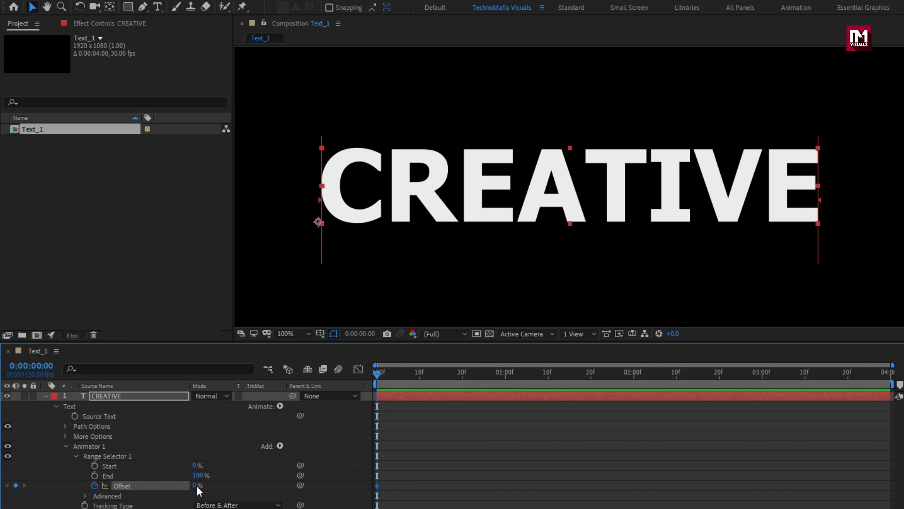
left_click_drag(196, 486, 125, 486)
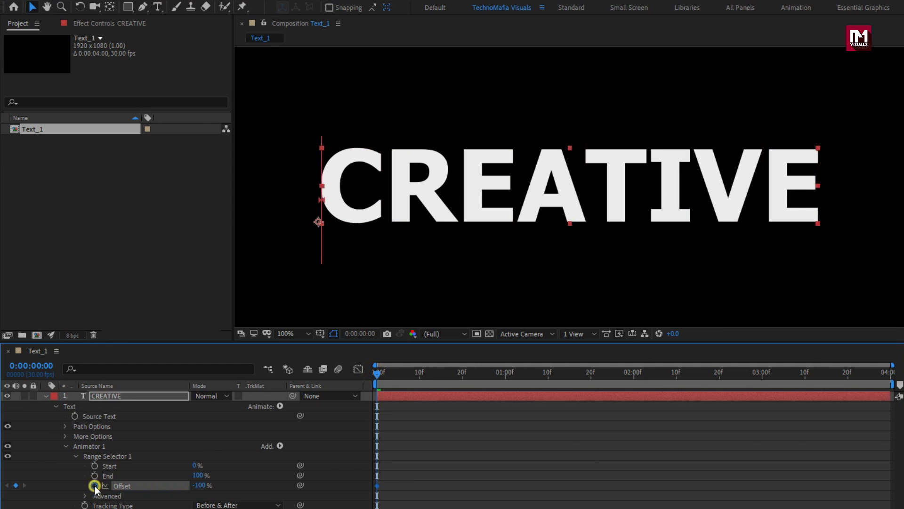
left_click(504, 380)
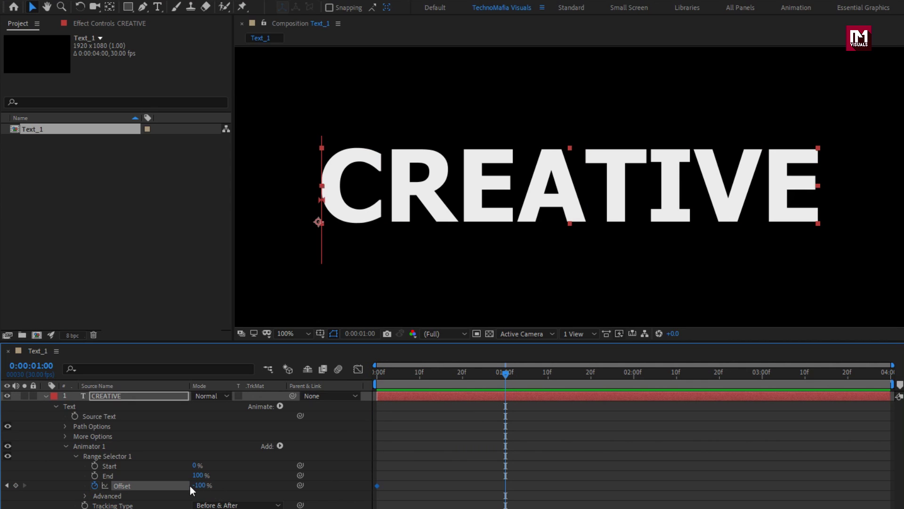
left_click_drag(191, 490, 329, 479)
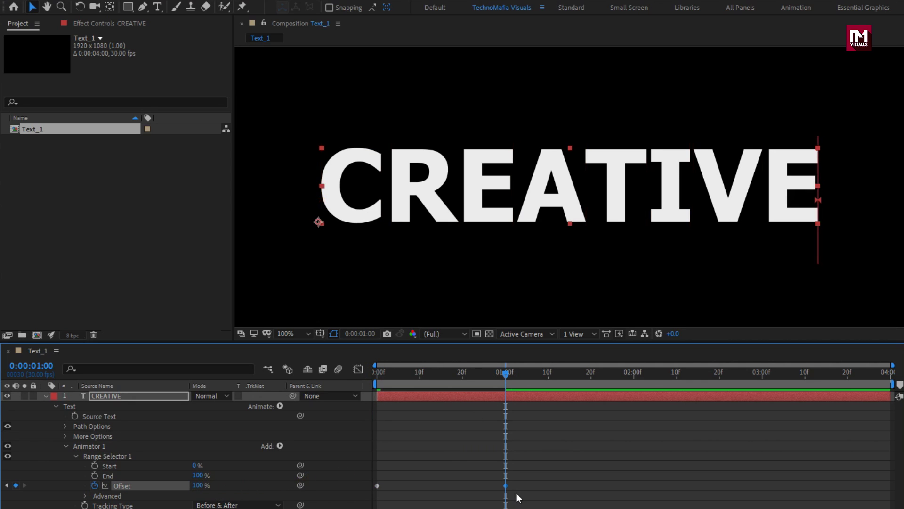
Apply Easy Ease to both Offset keyframes of the range selector
left_click_drag(517, 494, 372, 472)
right_click(377, 487)
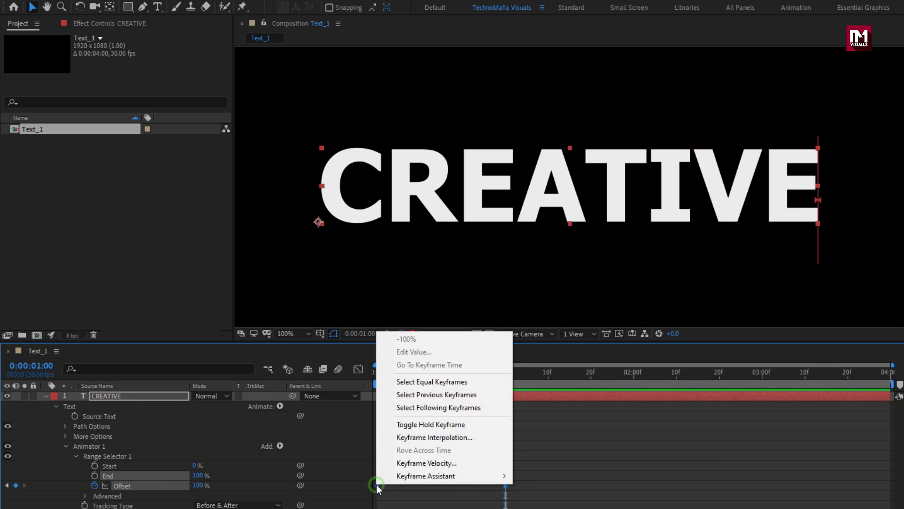
mouse_move(444, 477)
left_click(540, 386)
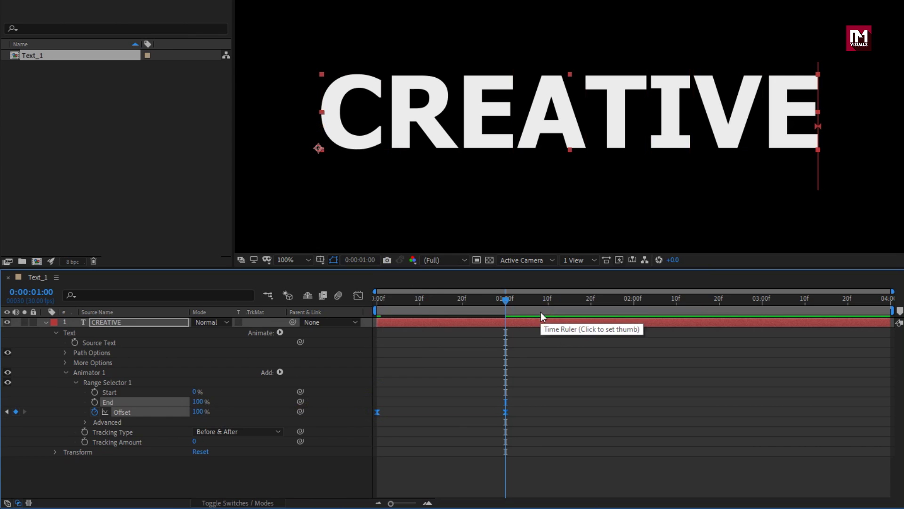
Set the range selector's advanced Shape option to Ramp Up
left_click(84, 423)
scroll(83, 423, "down", 3)
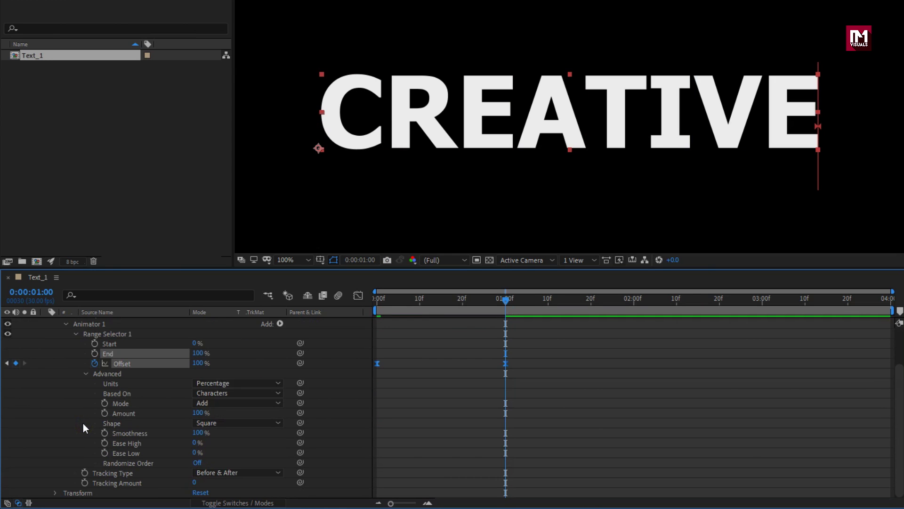
left_click(232, 423)
left_click(233, 449)
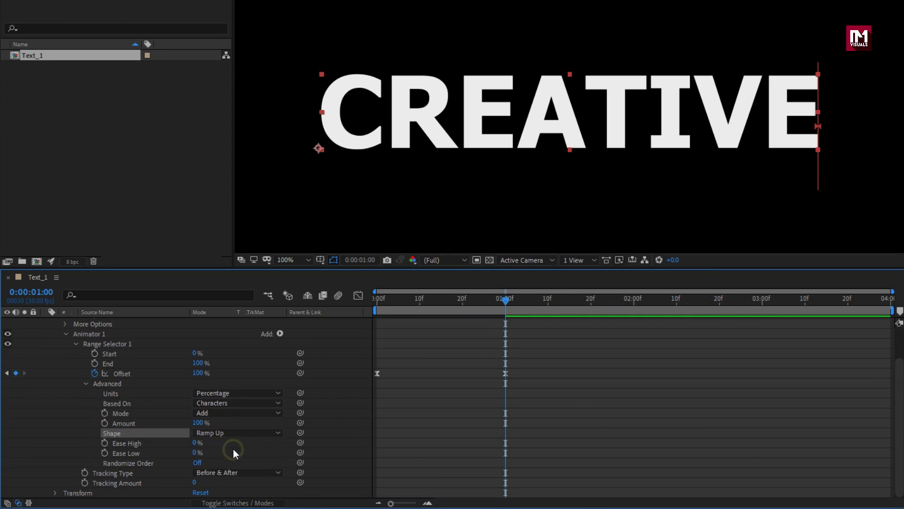
Move to 0:00:00:10, add an Opacity property to Animator 1 and set it to 0%
left_click_drag(439, 304, 419, 302)
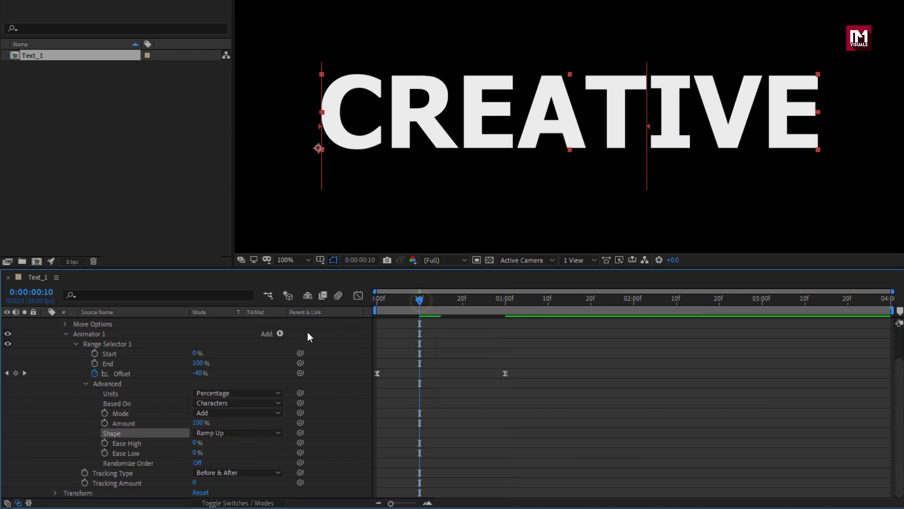
left_click(281, 333)
mouse_move(313, 338)
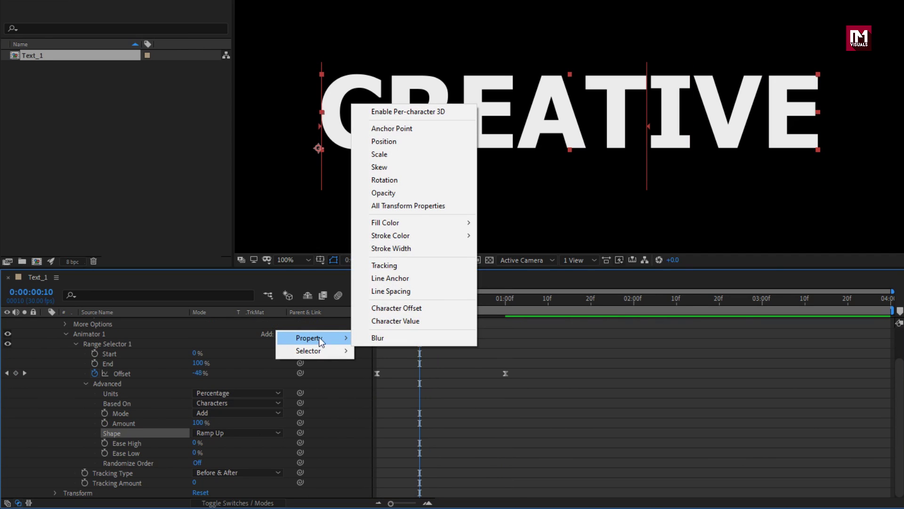
left_click(394, 194)
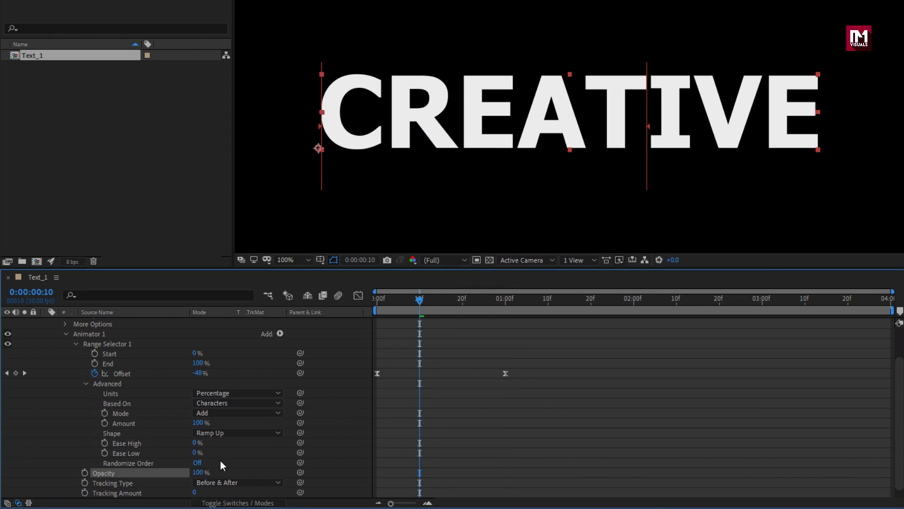
left_click_drag(193, 475, 134, 473)
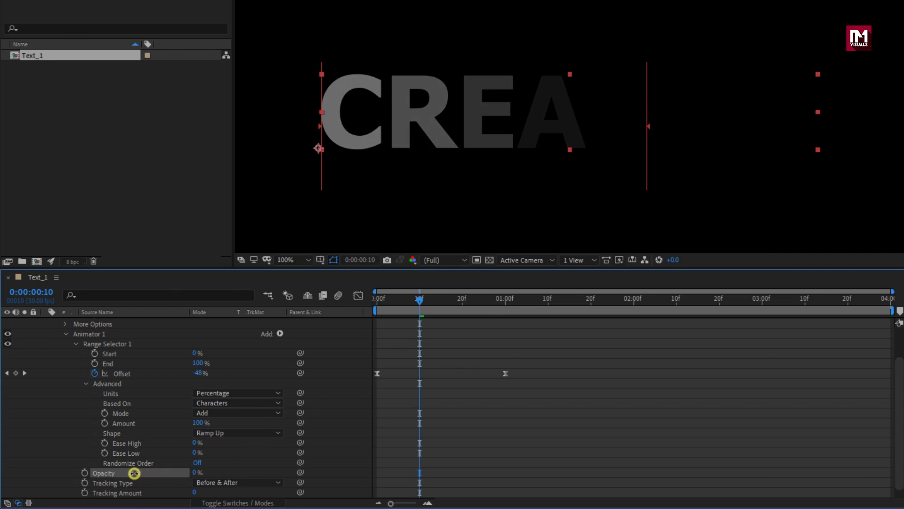
Add a Rotation property to Animator 1 and set it to 20°
left_click(281, 334)
mouse_move(284, 339)
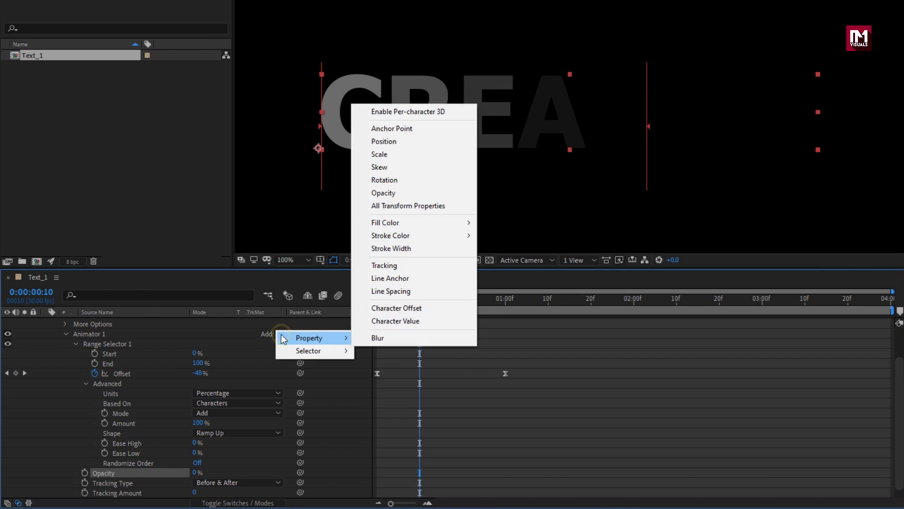
left_click(385, 181)
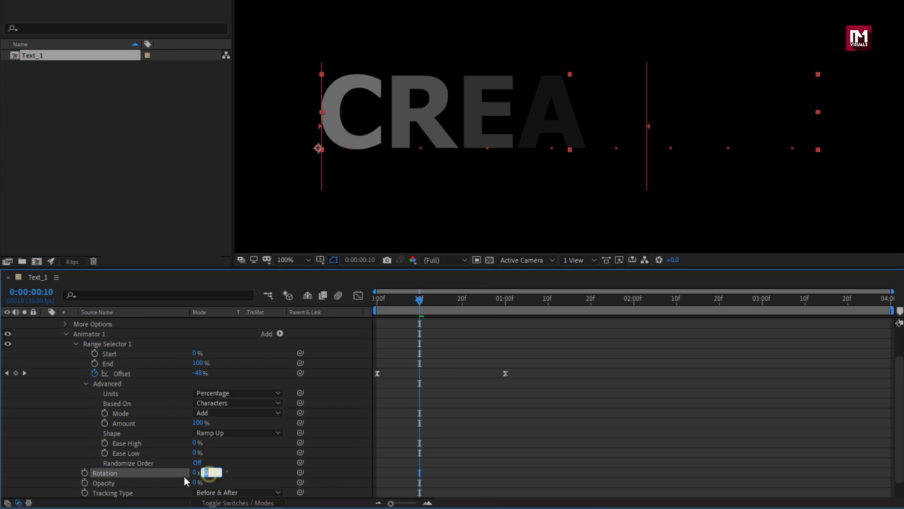
type("20")
key("Return")
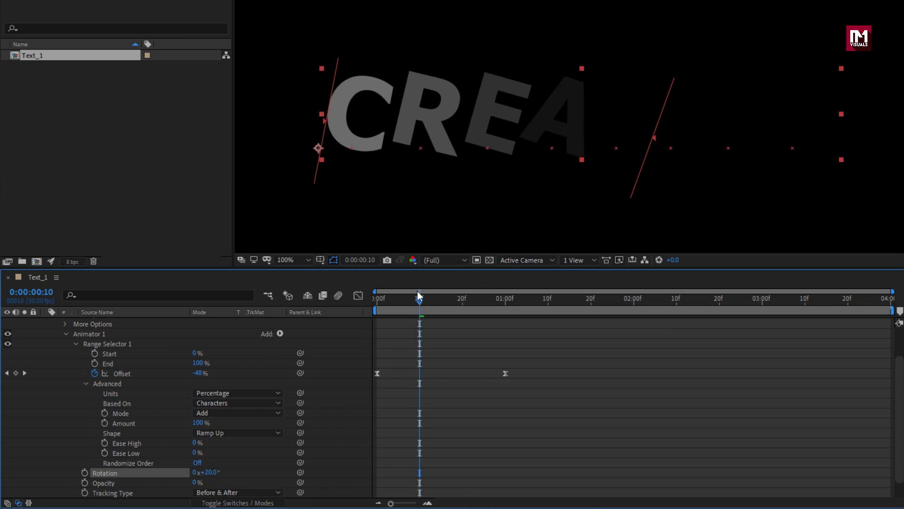
Move to 0:00:00:23, add a Position property to Animator 1 and set it to 0, 250
left_click_drag(418, 295, 474, 303)
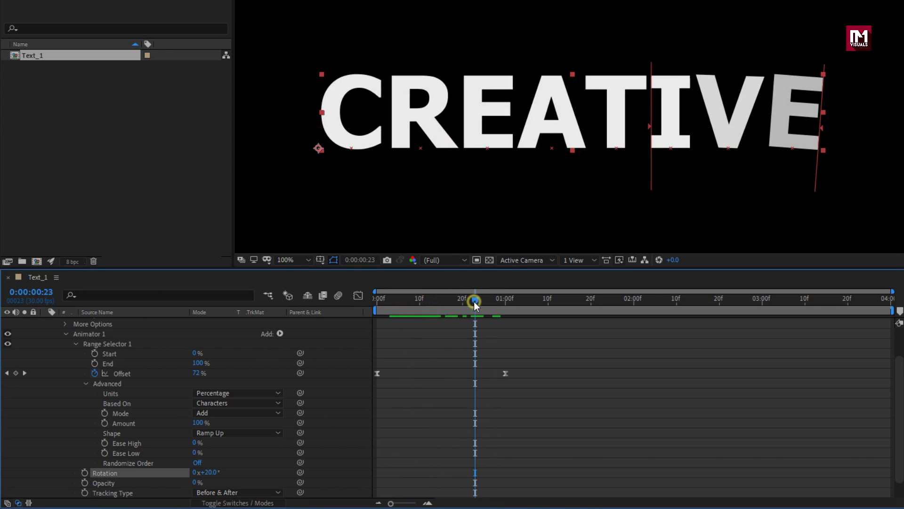
left_click(282, 333)
mouse_move(329, 338)
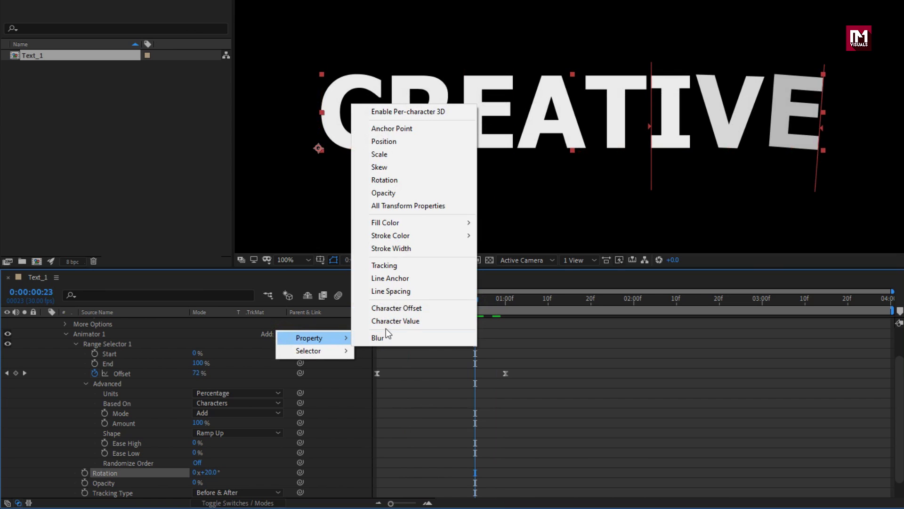
left_click(384, 142)
left_click_drag(210, 475, 361, 470)
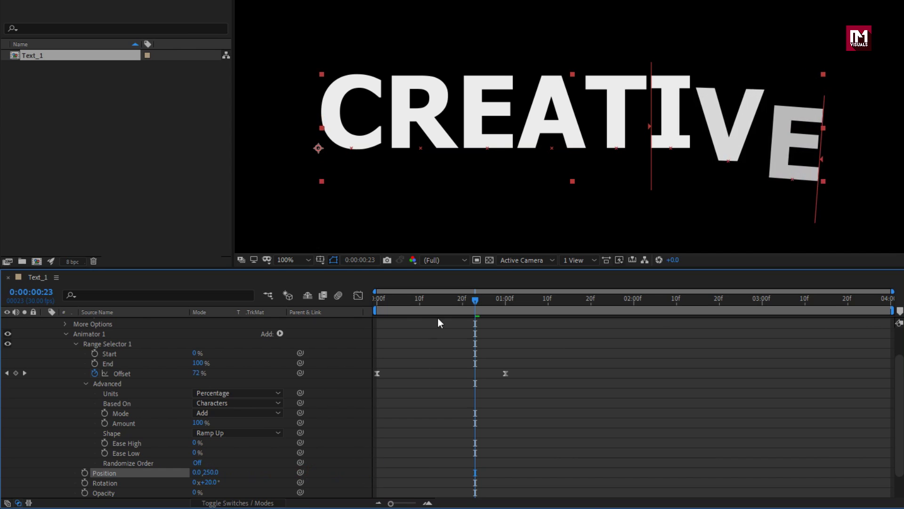
Set both Ease High and Ease Low of the range selector's advanced options to 100%
left_click_drag(459, 298, 381, 298)
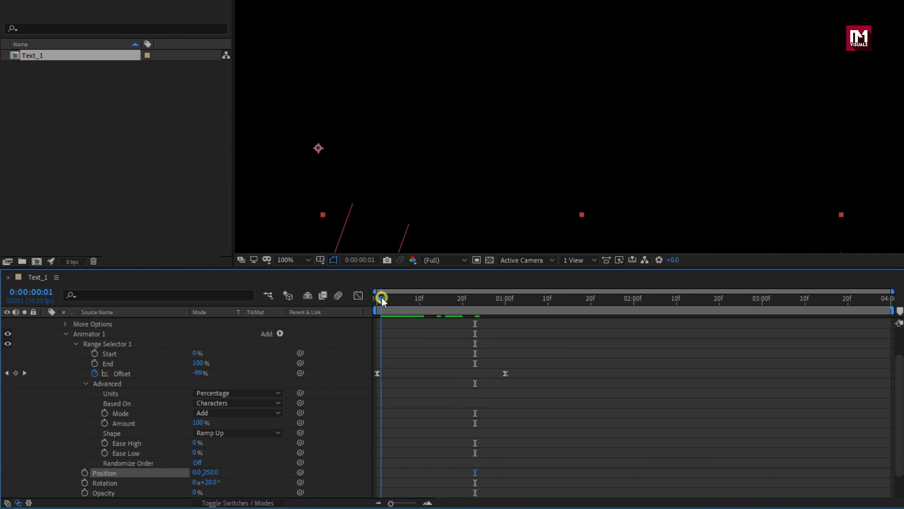
left_click(298, 260)
left_click(297, 284)
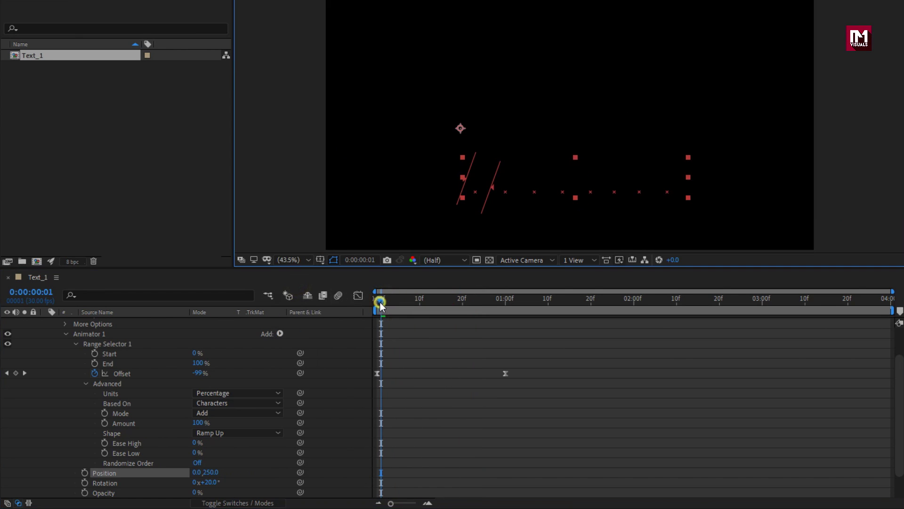
left_click_drag(387, 303, 441, 305)
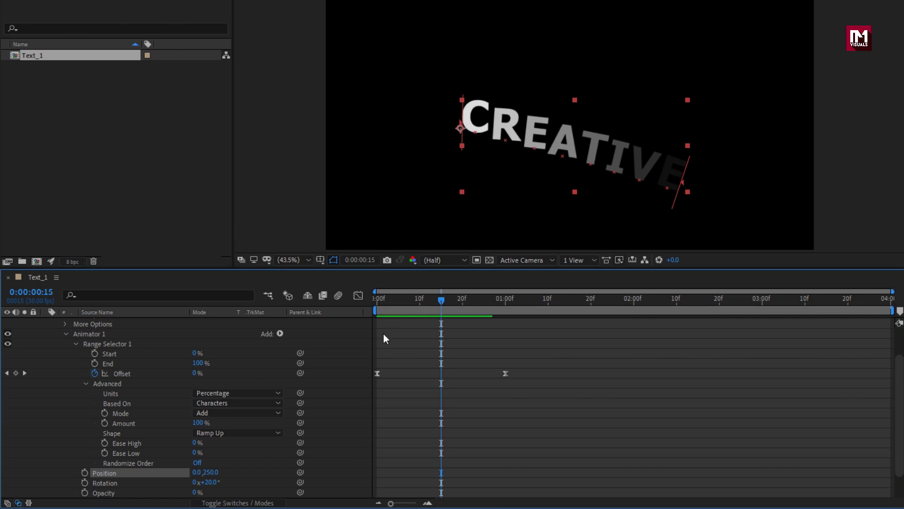
scroll(379, 340, "down", 3)
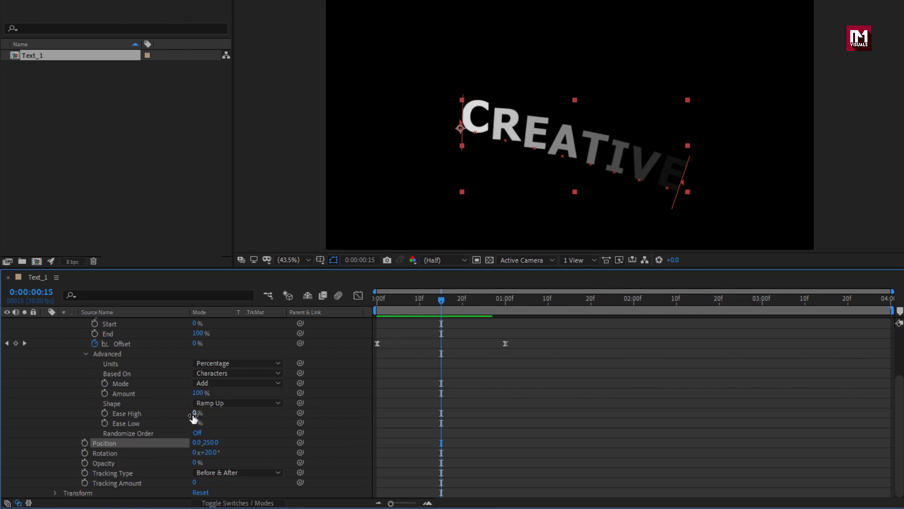
type("100")
key("Return")
left_click(194, 424)
type("1")
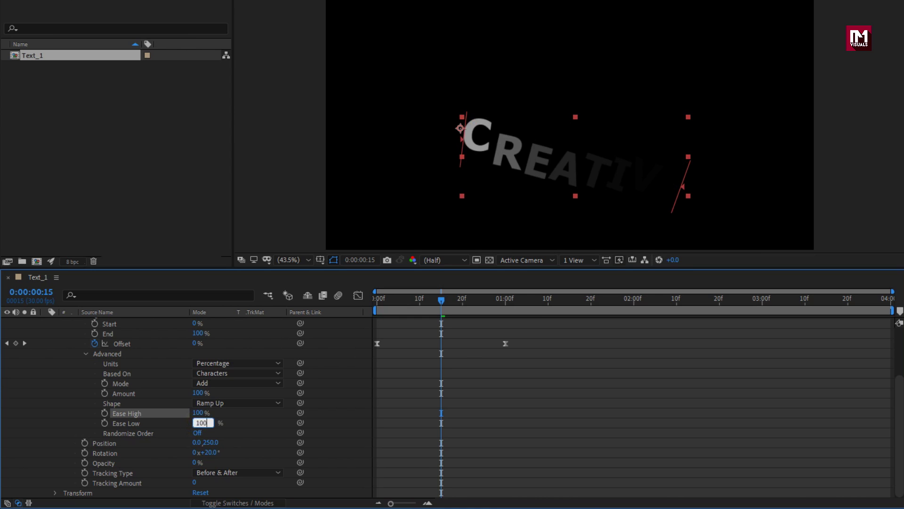
key("Return")
Preview the text reveal up to 0:00:00:26, then collapse and deselect the CREATIVE layer
left_click(405, 300)
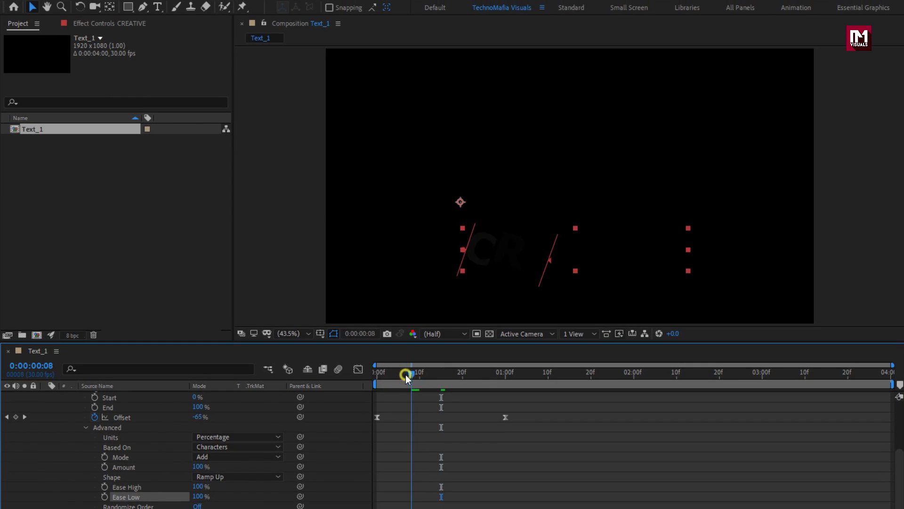
left_click_drag(405, 374, 489, 374)
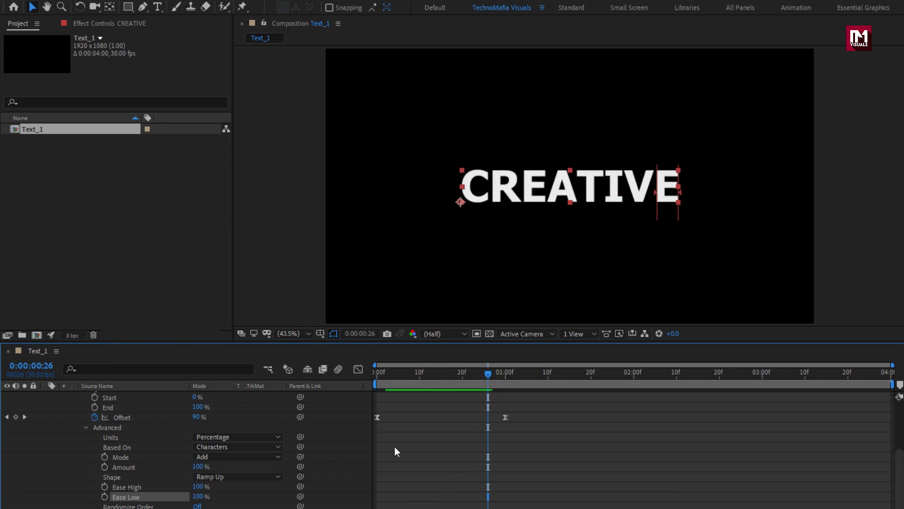
scroll(396, 448, "up", 3)
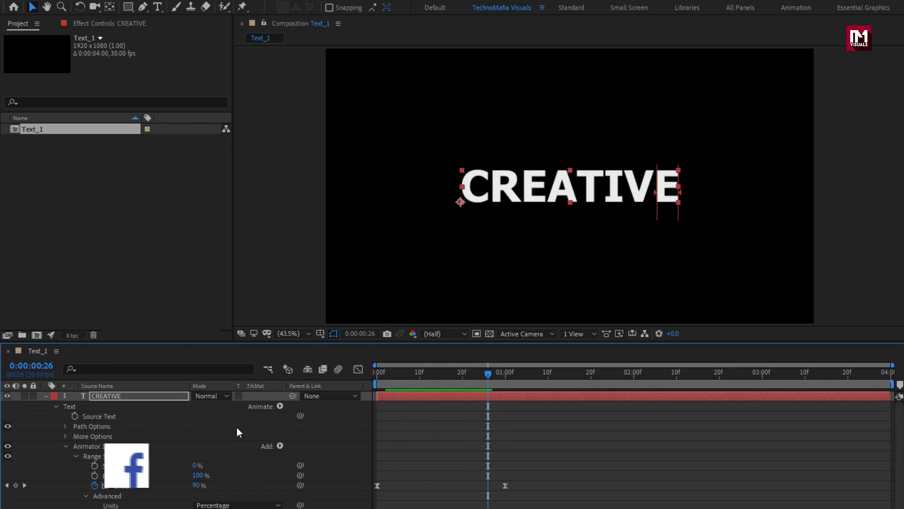
left_click(46, 396)
left_click(129, 426)
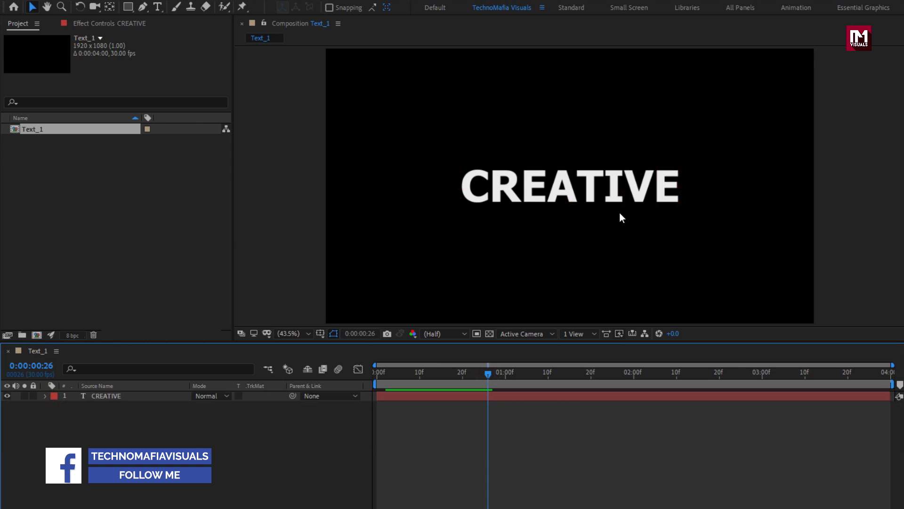
Draw a rectangle with a solid red fill and no stroke, covering the whole CREATIVE text with a small margin
key("slash")
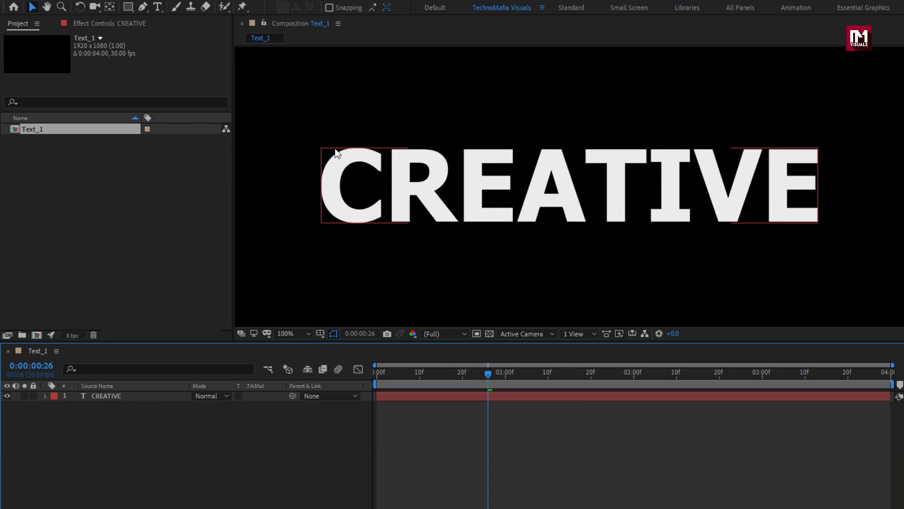
left_click(128, 6)
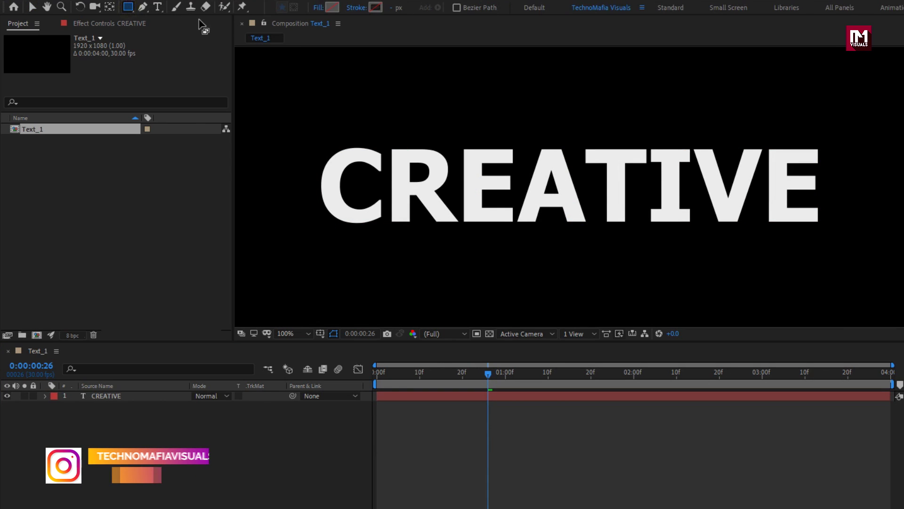
left_click(319, 8)
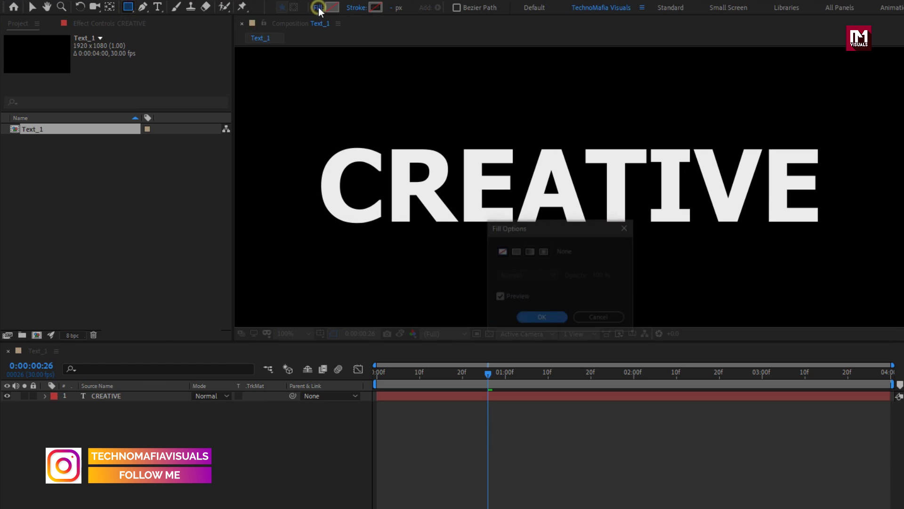
left_click(515, 251)
left_click(542, 320)
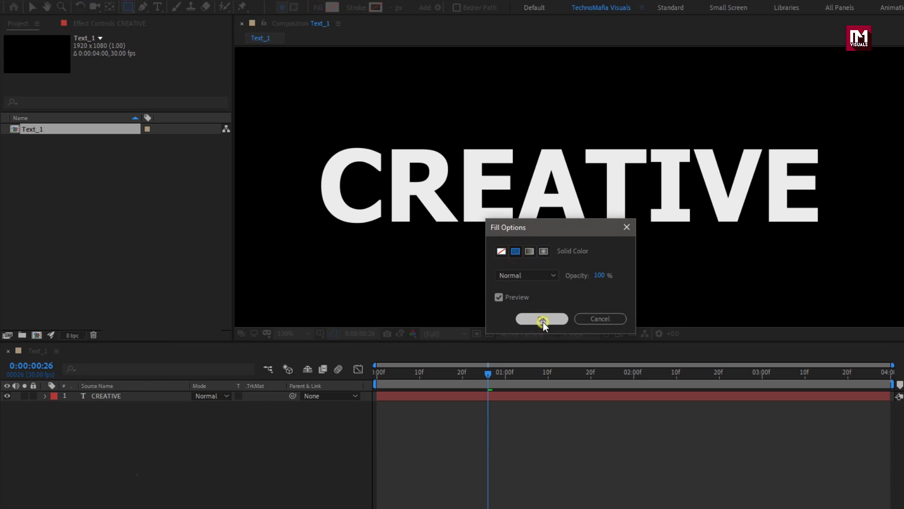
left_click_drag(296, 134, 852, 236)
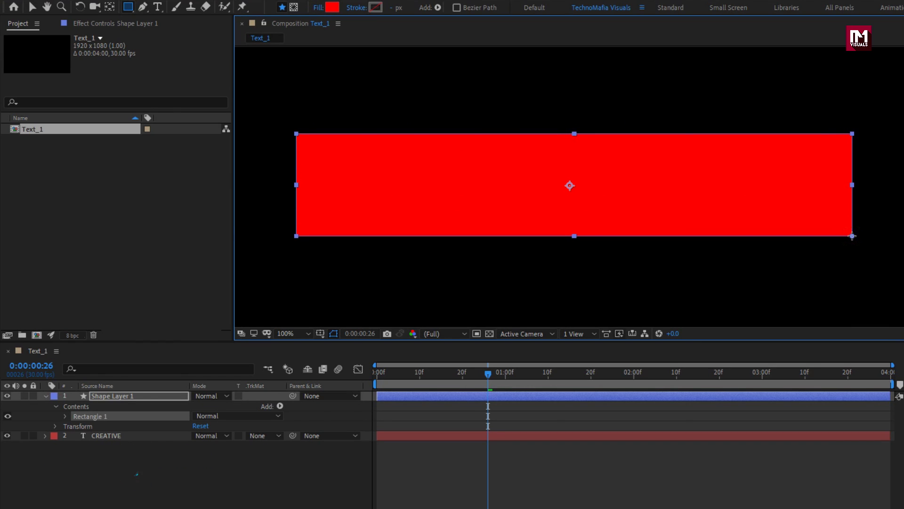
Set the CREATIVE layer's track matte to Alpha Matte, using the red rectangle's shape layer
left_click(47, 397)
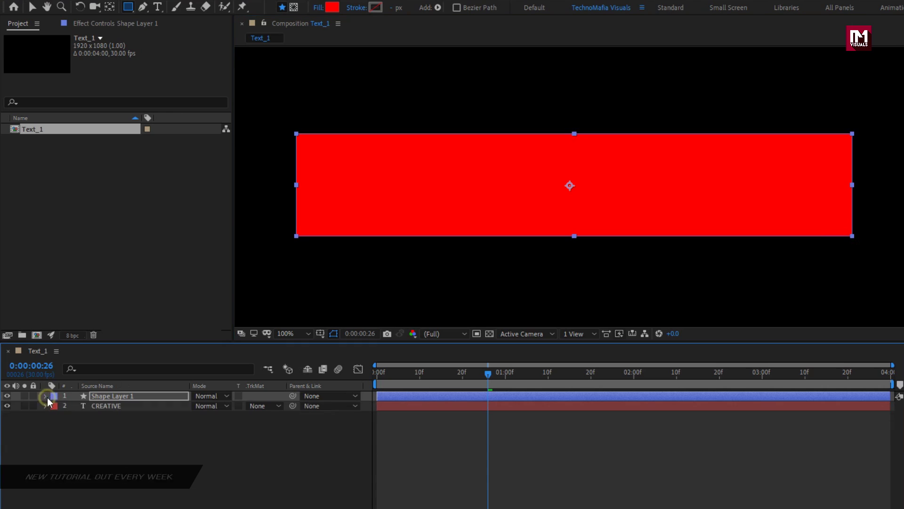
left_click(109, 403)
left_click(258, 406)
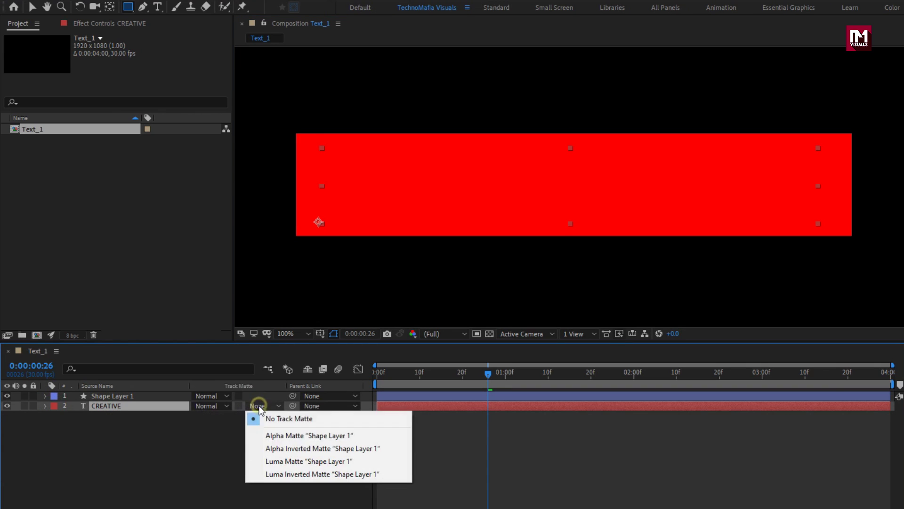
left_click(268, 434)
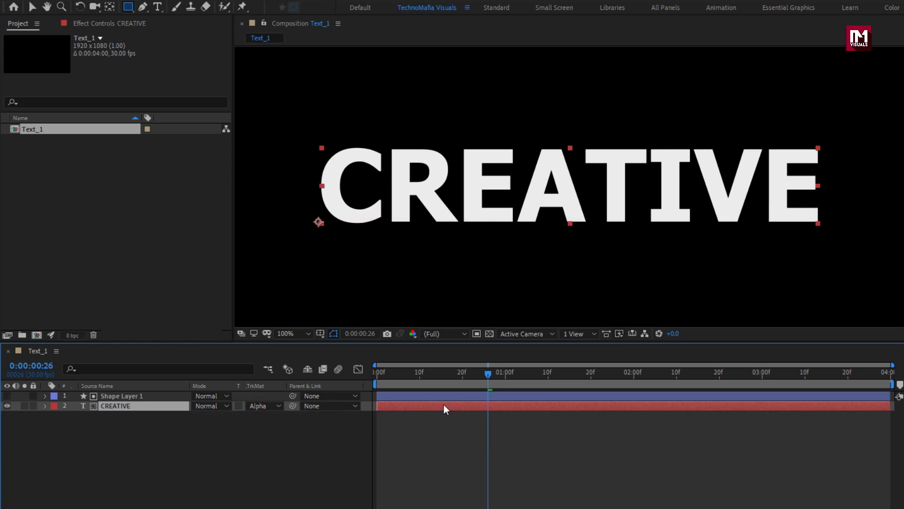
Move to 0:00:01:00 with no layer selected and configure the Pen tool with no fill and a solid colour stroke
left_click_drag(485, 378, 507, 380)
left_click(113, 395)
left_click(506, 377)
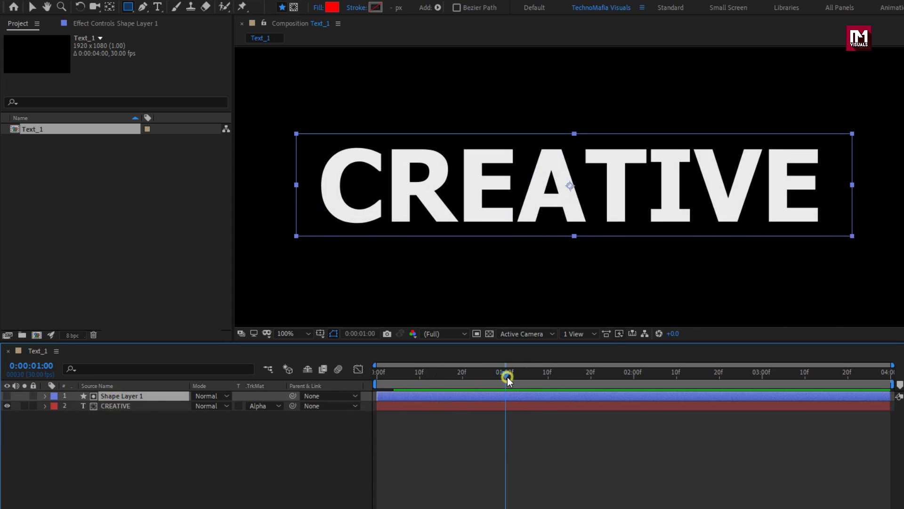
left_click(186, 450)
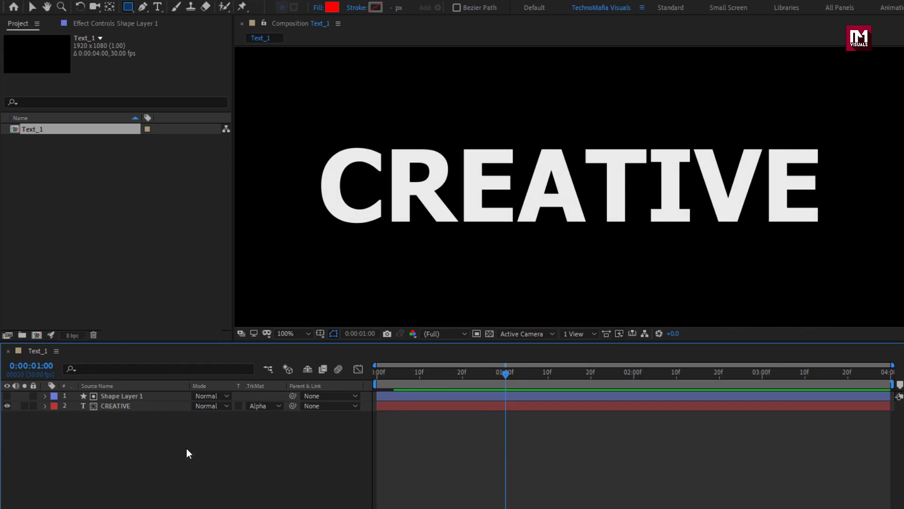
left_click(143, 9)
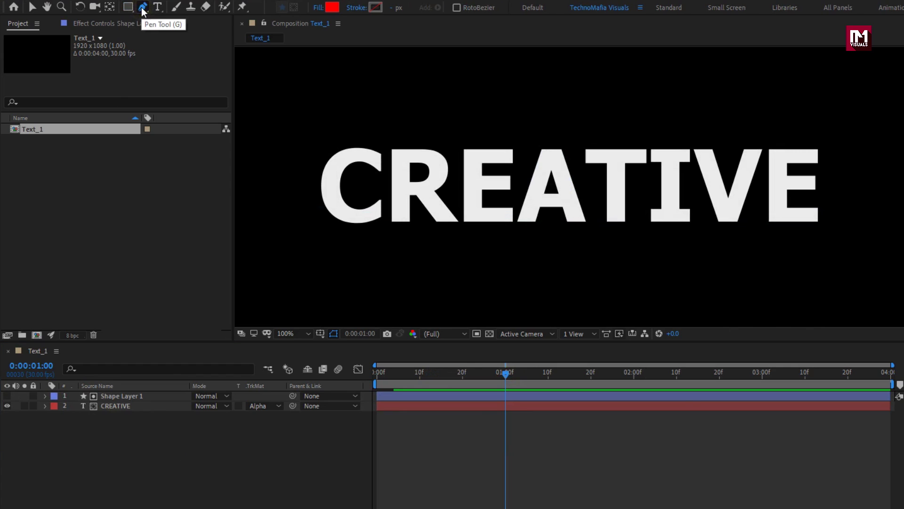
left_click(317, 8)
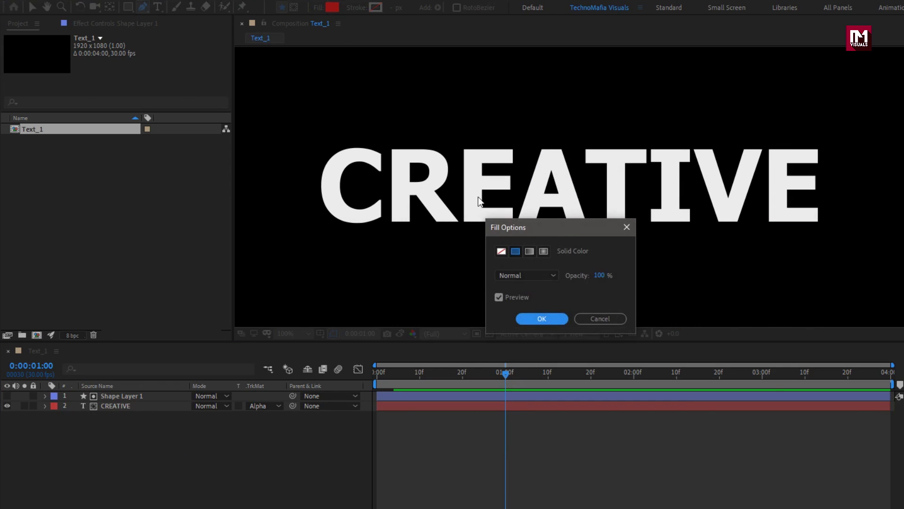
left_click(502, 251)
left_click(539, 318)
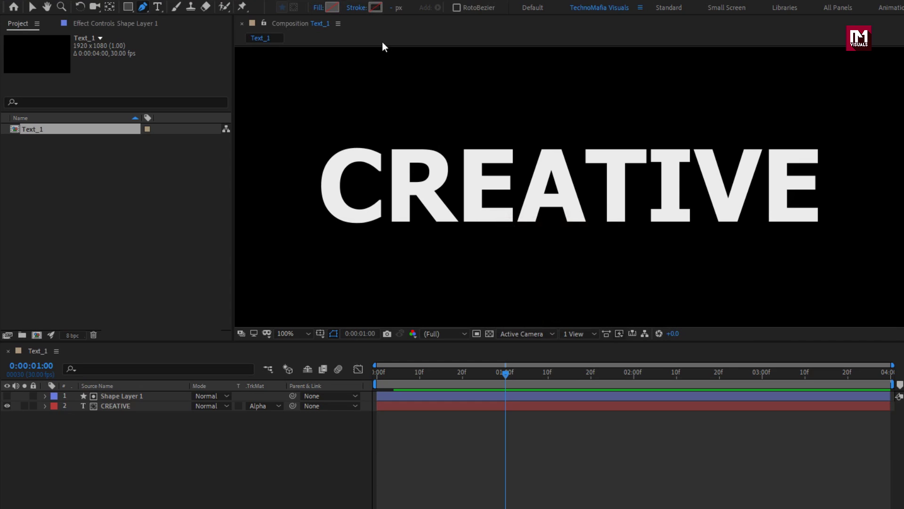
left_click(357, 8)
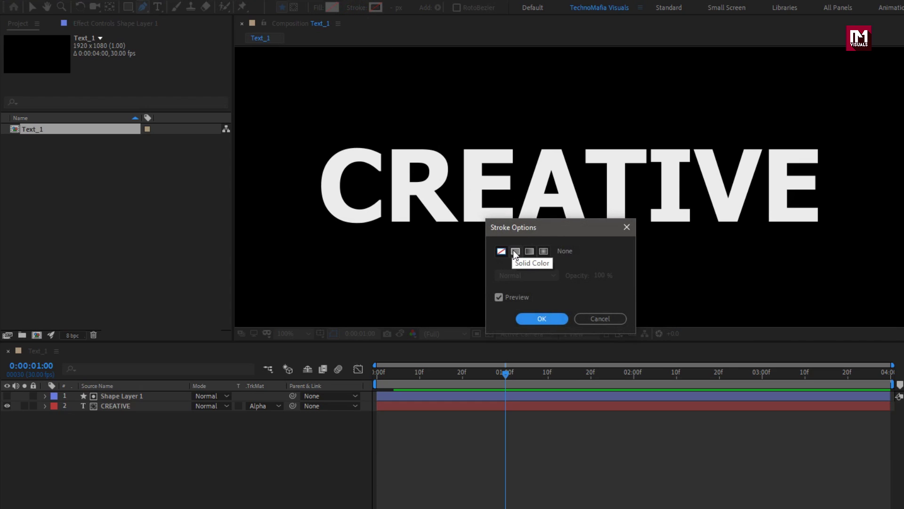
left_click(515, 251)
left_click(531, 316)
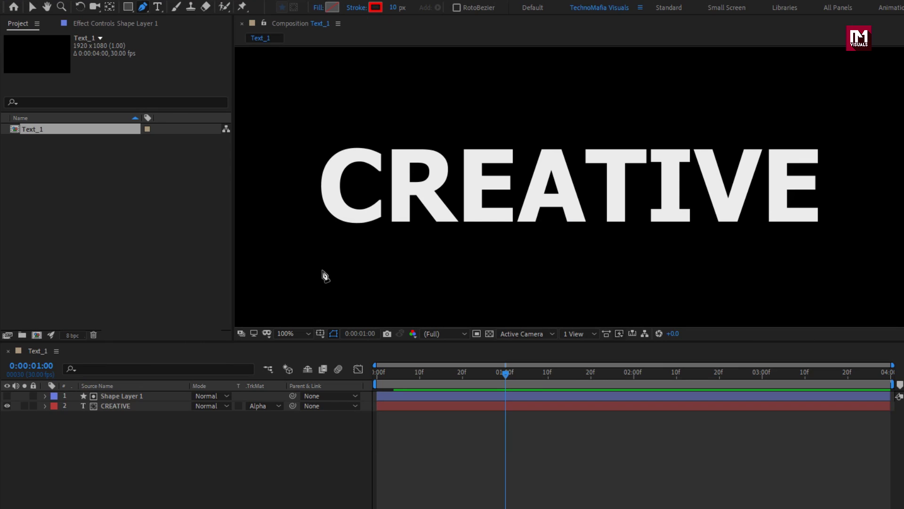
Draw a straight horizontal line beneath the CREATIVE text, spanning its width, and set its stroke width to 20 px
left_click(320, 250)
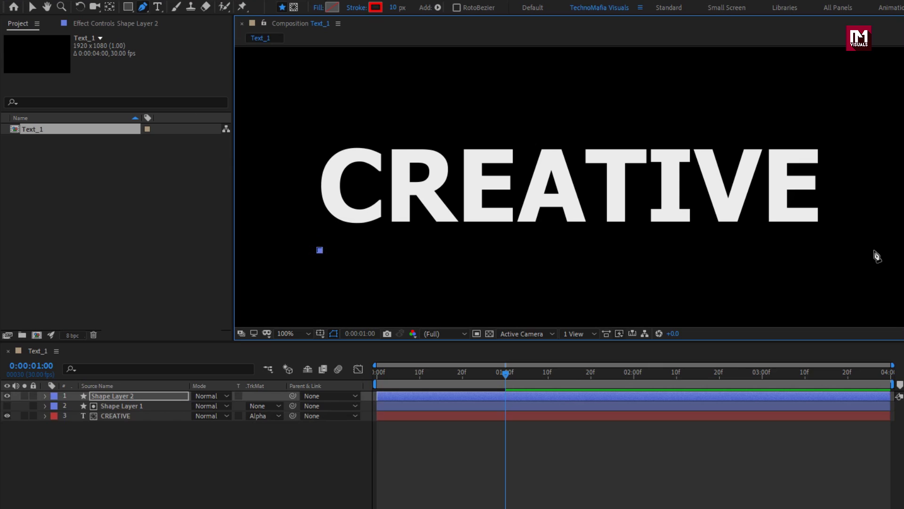
left_click(838, 249)
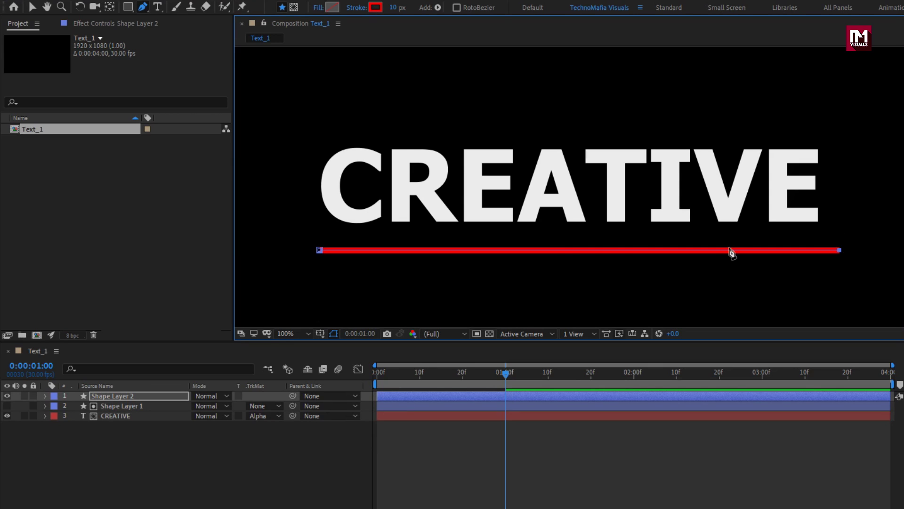
key("v")
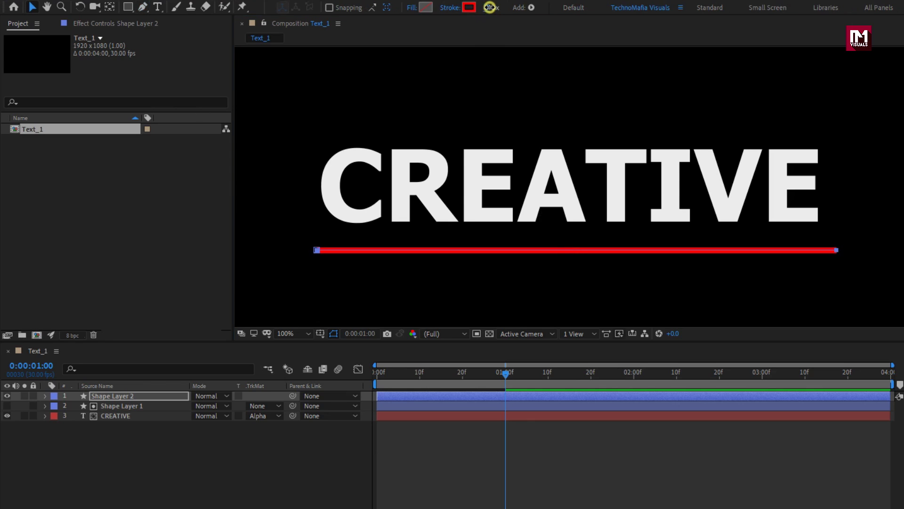
left_click_drag(486, 7, 496, 6)
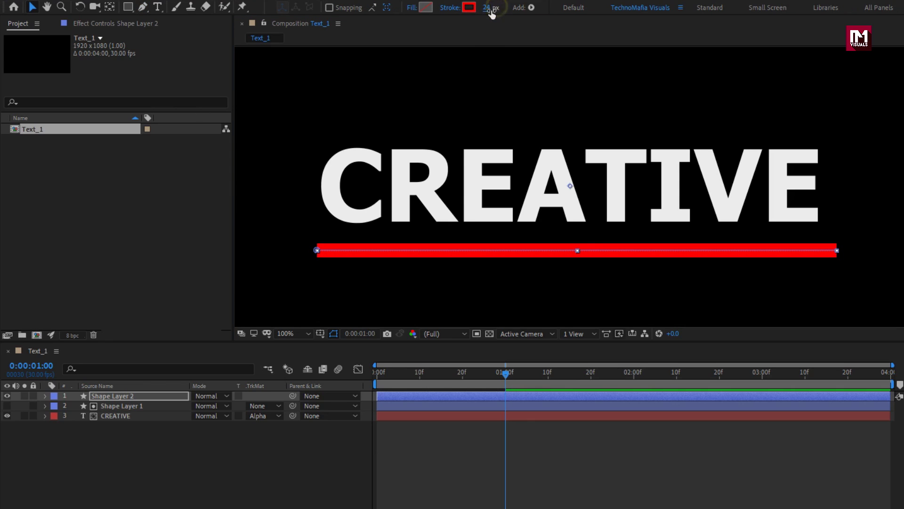
left_click(489, 8)
type("25")
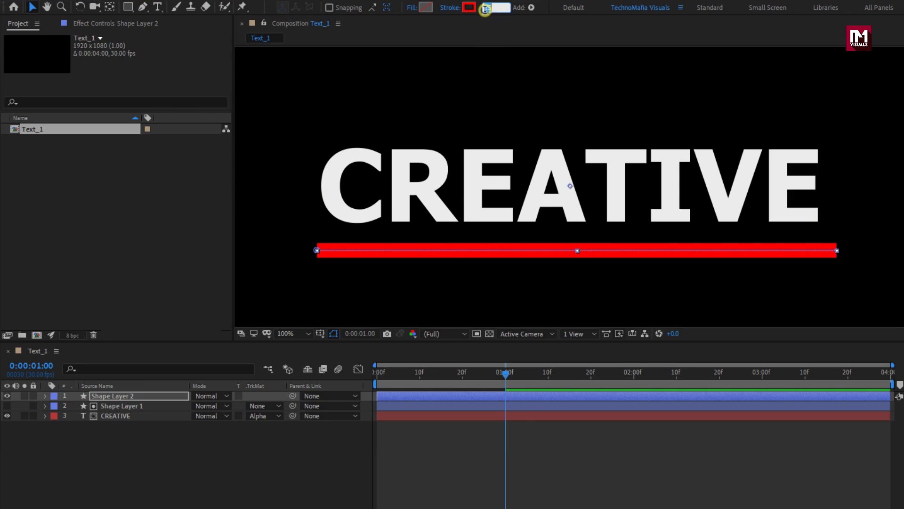
type("20")
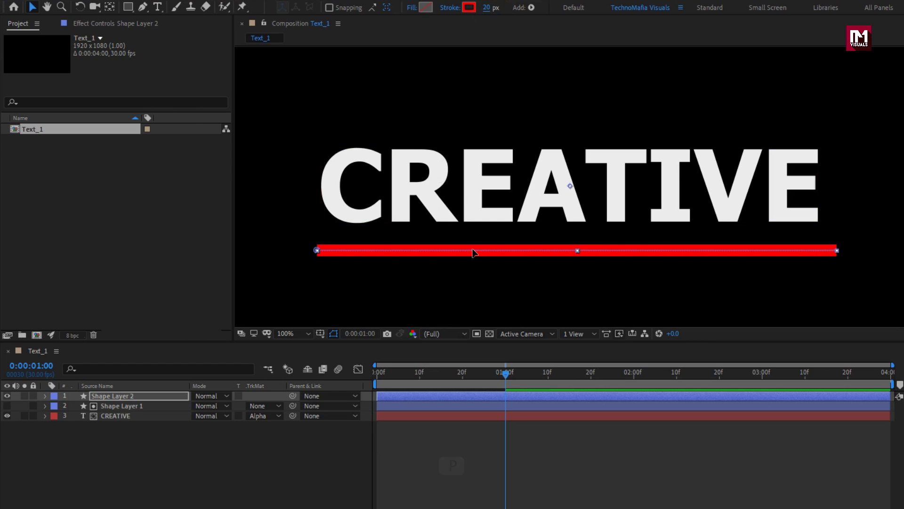
Nudge the red underline's shape layer straight up so the line sits closer to the bottom of the CREATIVE text
type("p")
left_click(111, 398)
key("Up")
key("Up")
key("Up")
key("Up")
key("Up")
key("Up")
key("Up")
key("Up")
key("Up")
key("Up")
key("Up")
key("Up")
key("Up")
key("Up")
key("Up")
key("Up")
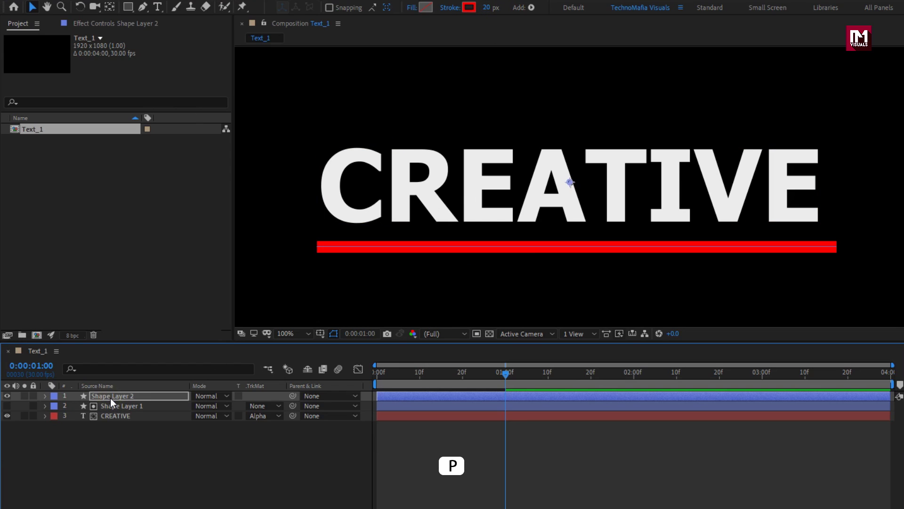
key("Up")
key("Up")
key("Up")
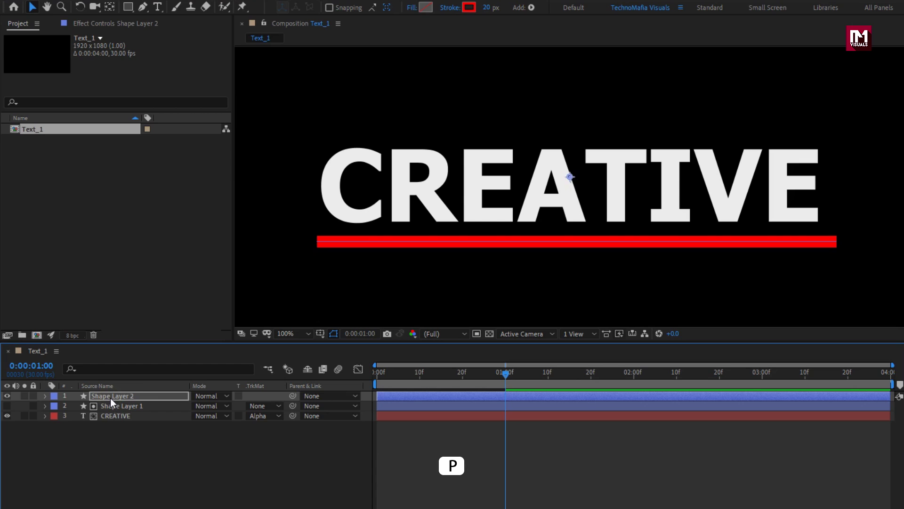
Add a Trim Paths operator to the red underline's shape layer and reveal its properties
left_click(490, 372)
left_click_drag(490, 372, 570, 372)
left_click(118, 396)
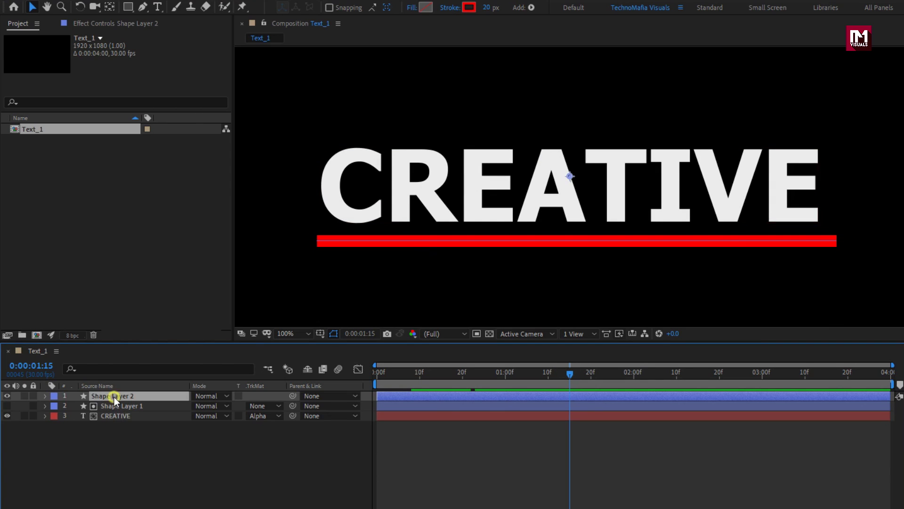
left_click(45, 396)
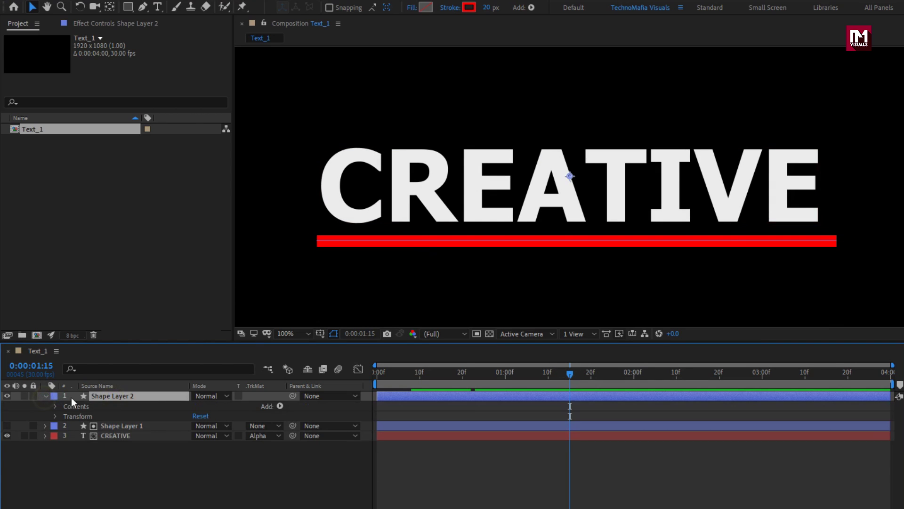
left_click(280, 406)
left_click(314, 346)
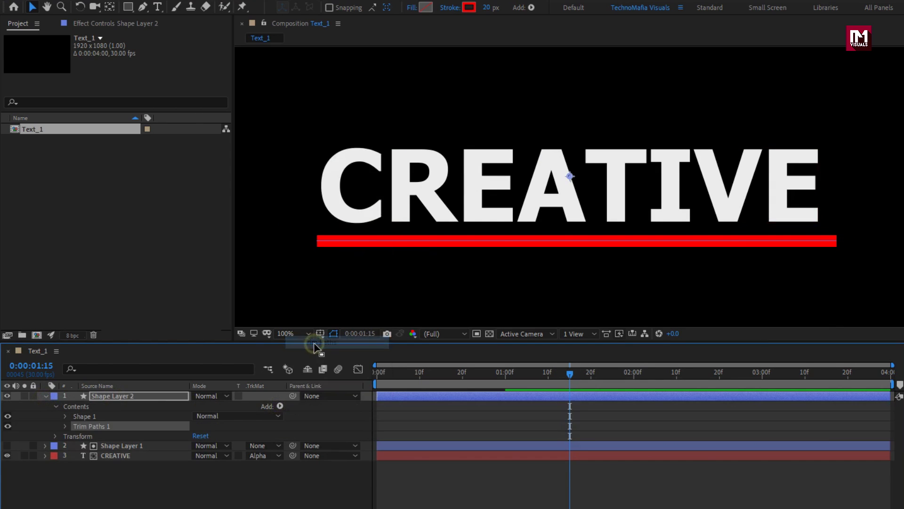
left_click(65, 427)
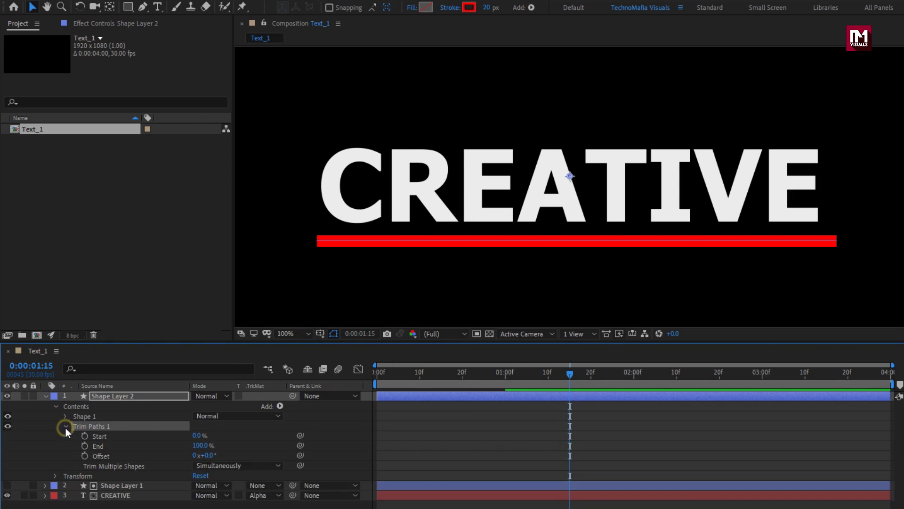
Keyframe the underline's Trim Paths Start from 100% at 0:00:00:00 to 0% at 0:00:01:00
left_click(373, 379)
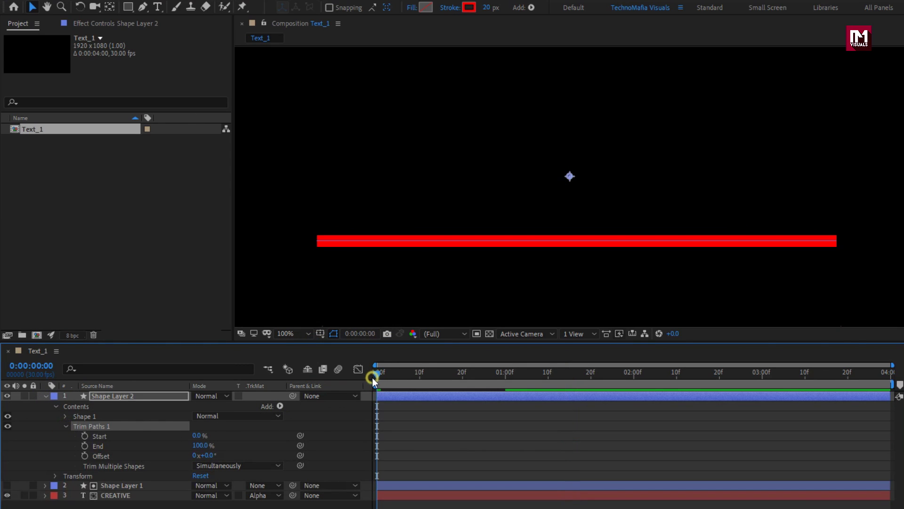
left_click(85, 436)
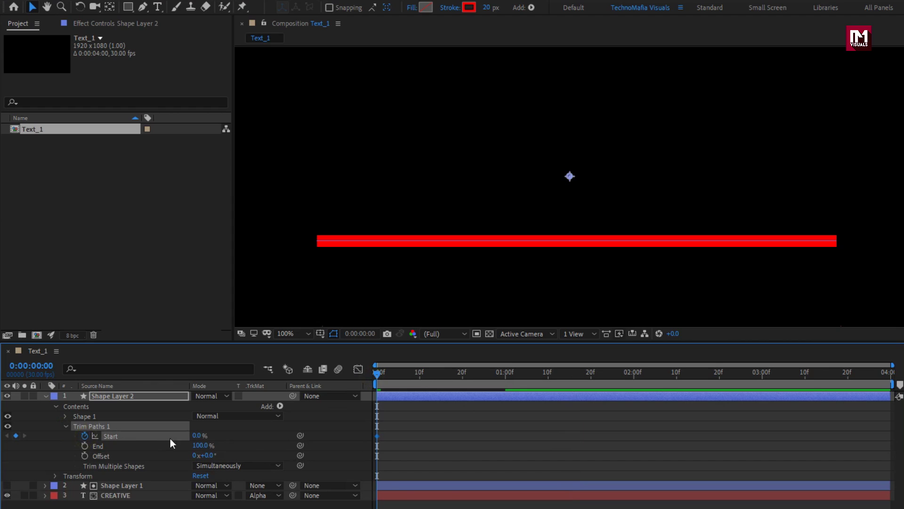
mouse_move(196, 437)
left_mouse_down()
mouse_move(156, 435)
mouse_move(235, 436)
left_mouse_up()
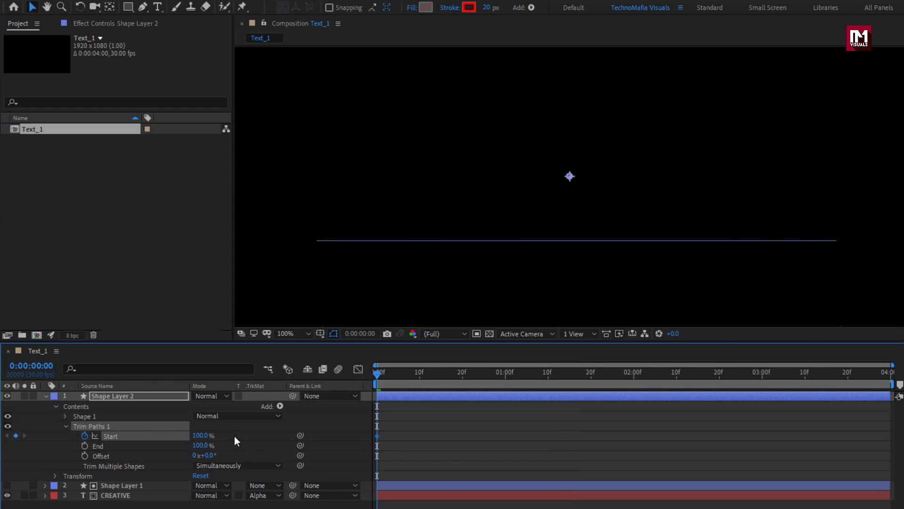
left_click_drag(415, 375, 505, 375)
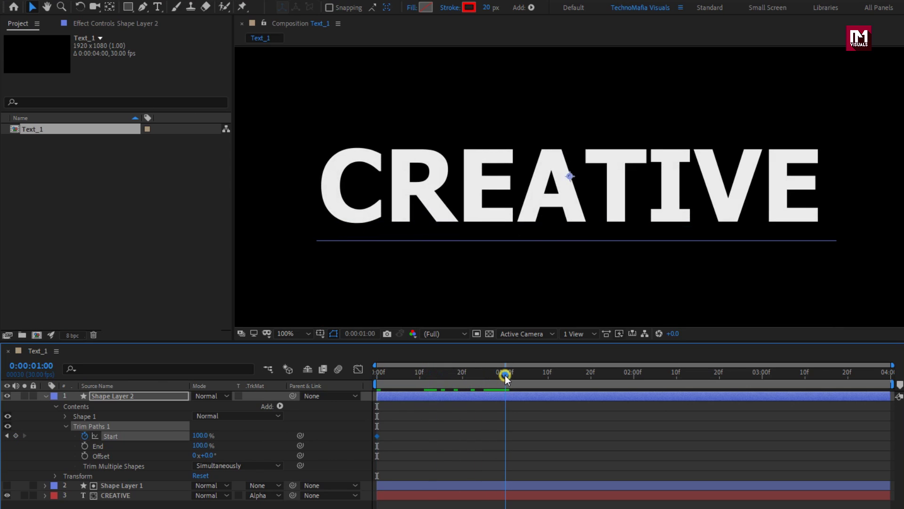
mouse_move(213, 436)
left_mouse_down()
mouse_move(128, 434)
mouse_move(131, 440)
left_mouse_up()
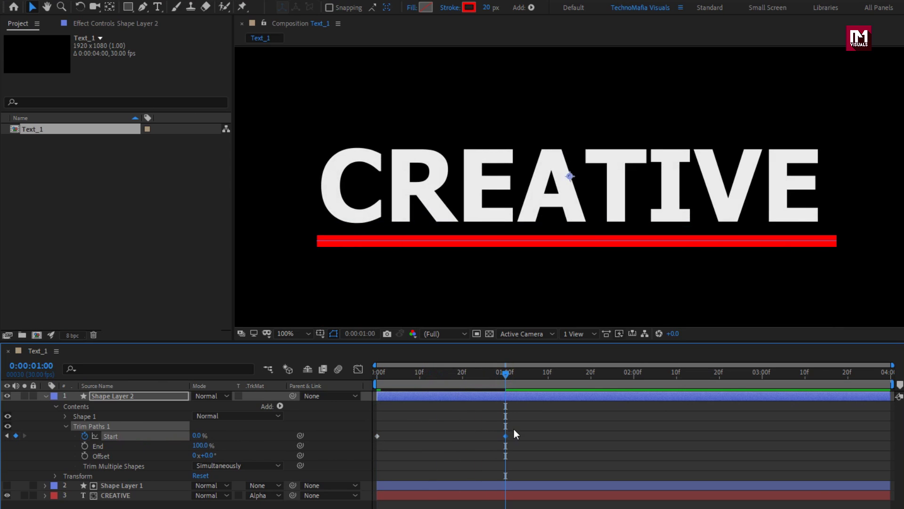
Apply Easy Ease to both Trim Paths Start keyframes of the underline
left_click_drag(515, 427, 374, 442)
right_click(377, 437)
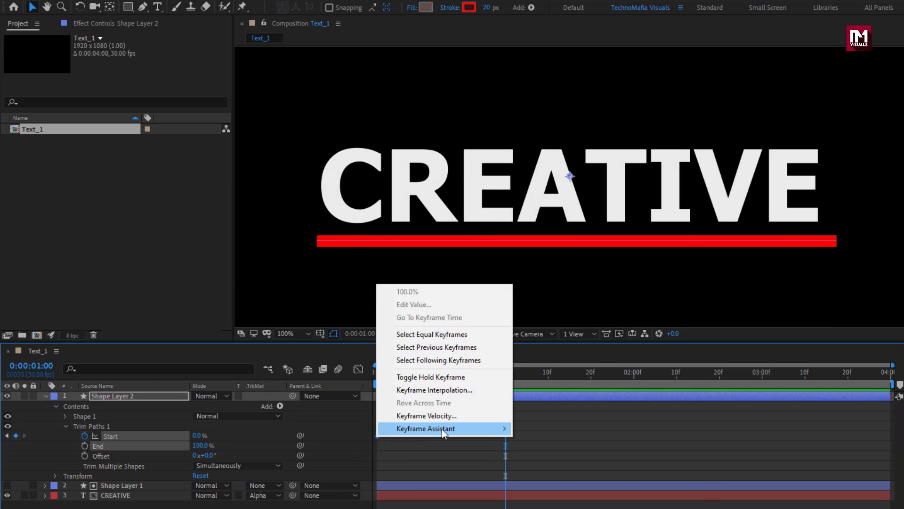
mouse_move(442, 430)
left_click(562, 470)
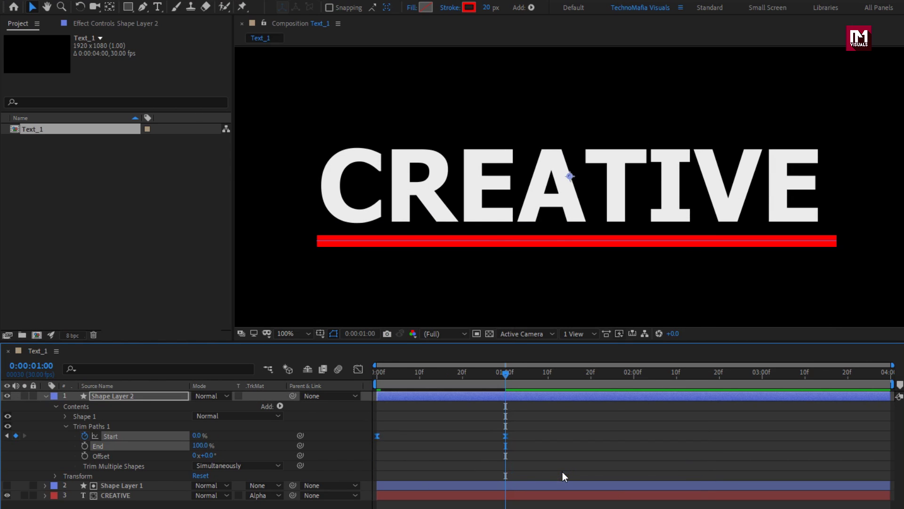
Reshape the Start keyframes' speed graph so the underline moves fast early and slows gradually into the last keyframe, then collapse the layer
left_click(361, 370)
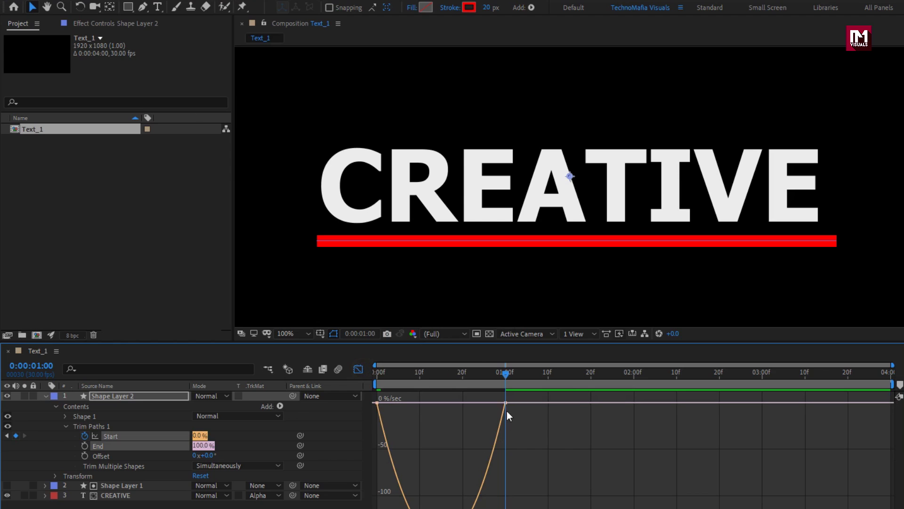
mouse_move(504, 404)
right_click(533, 436)
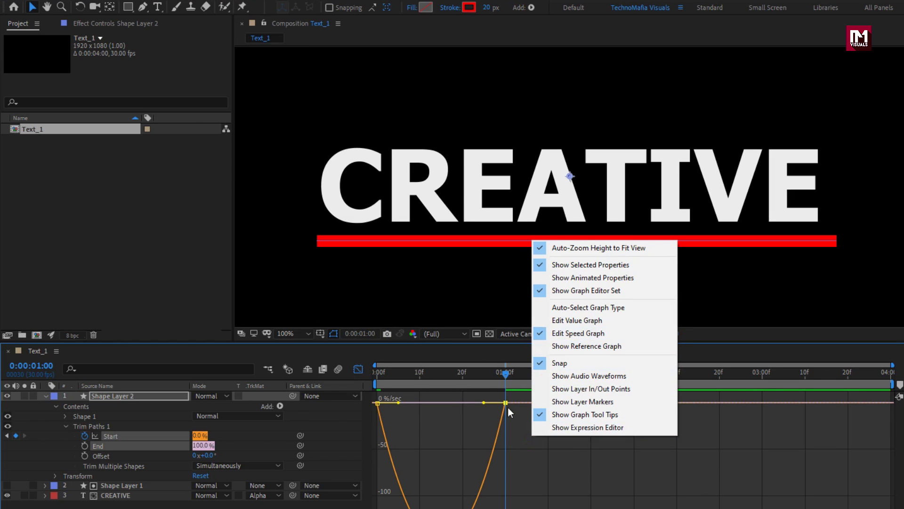
left_click(485, 404)
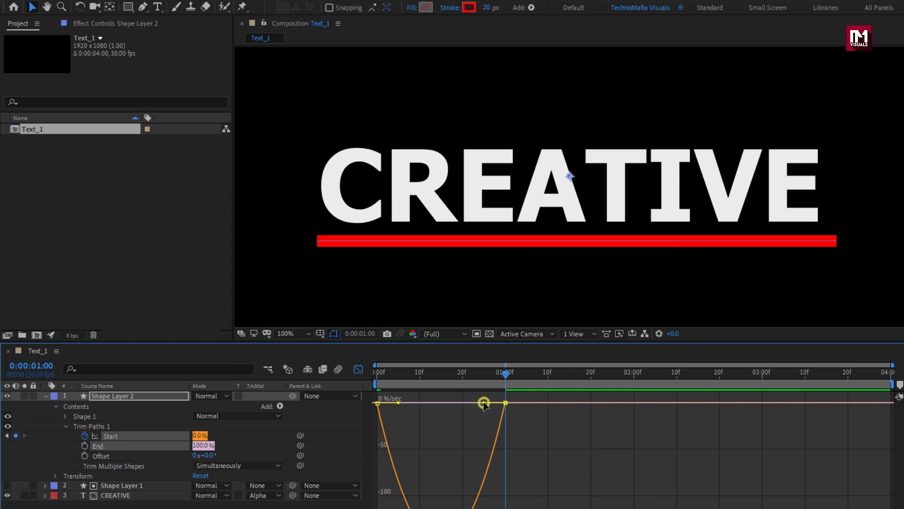
left_click_drag(484, 403, 447, 401)
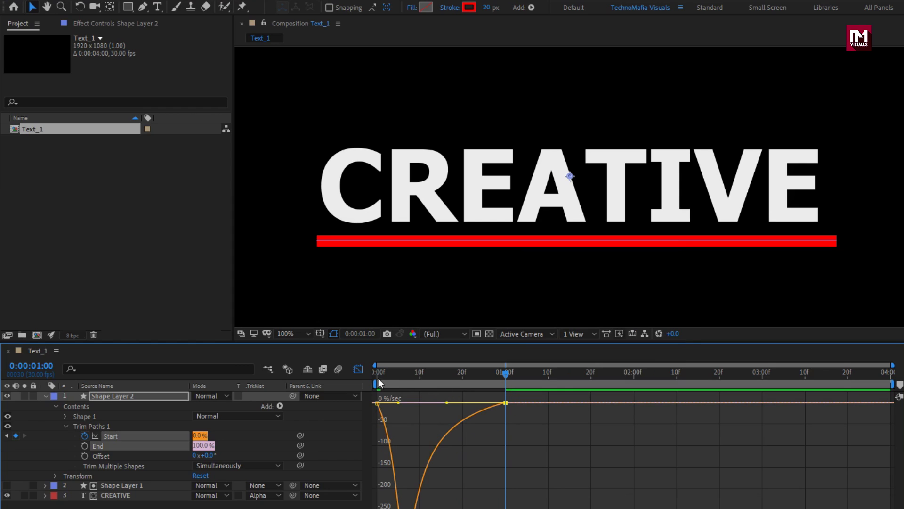
left_click(358, 370)
left_click_drag(380, 374, 458, 374)
left_click(45, 395)
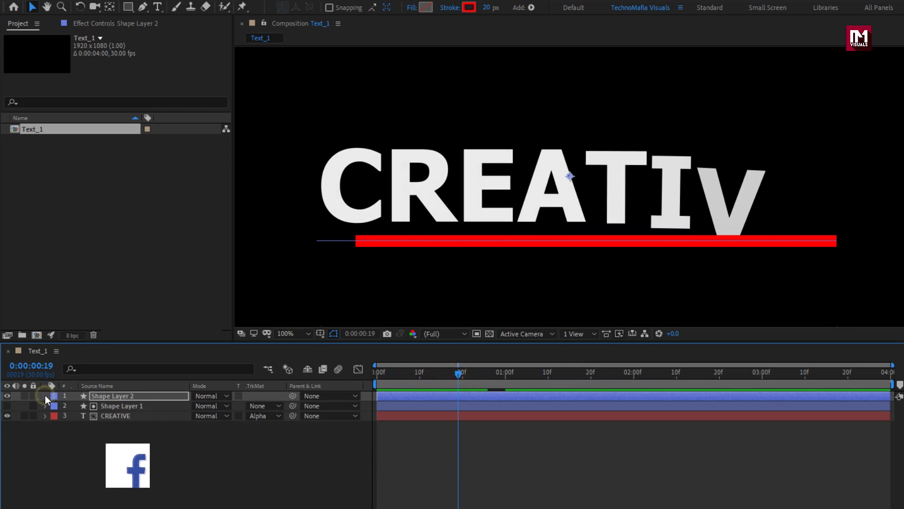
Shift the CREATIVE text layer and its matte shape layer together so both start at 0:00:00:20
left_click_drag(458, 374, 463, 374)
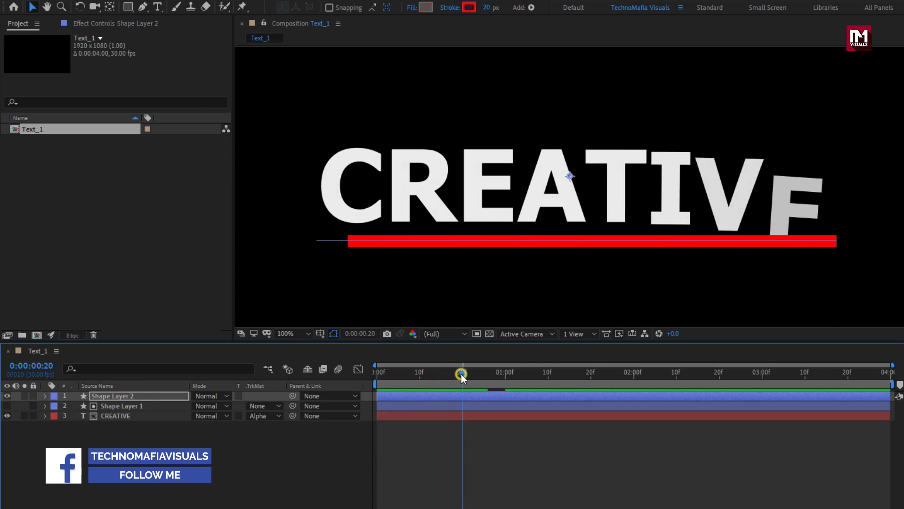
left_click_drag(136, 428, 123, 409)
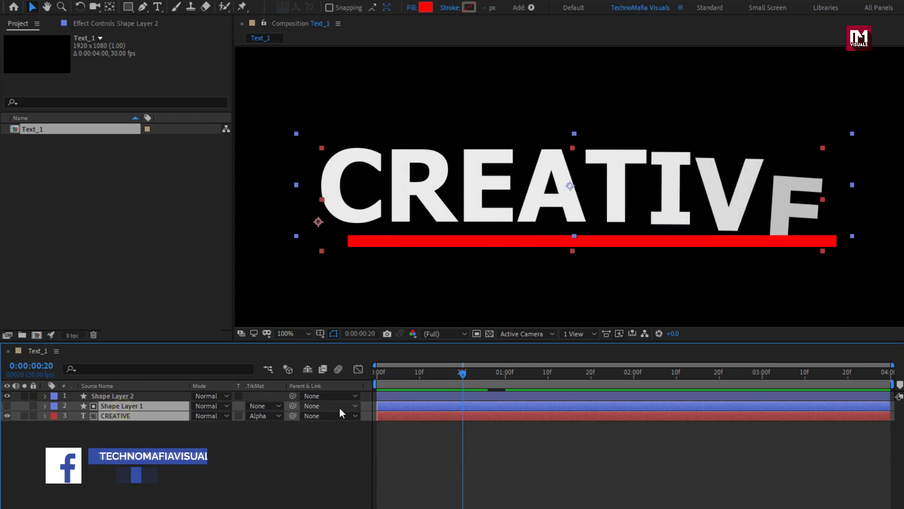
left_click_drag(388, 405, 473, 404)
mouse_move(462, 372)
left_mouse_down()
mouse_move(376, 377)
mouse_move(601, 377)
mouse_move(413, 382)
mouse_move(575, 382)
left_mouse_up()
left_click(251, 466)
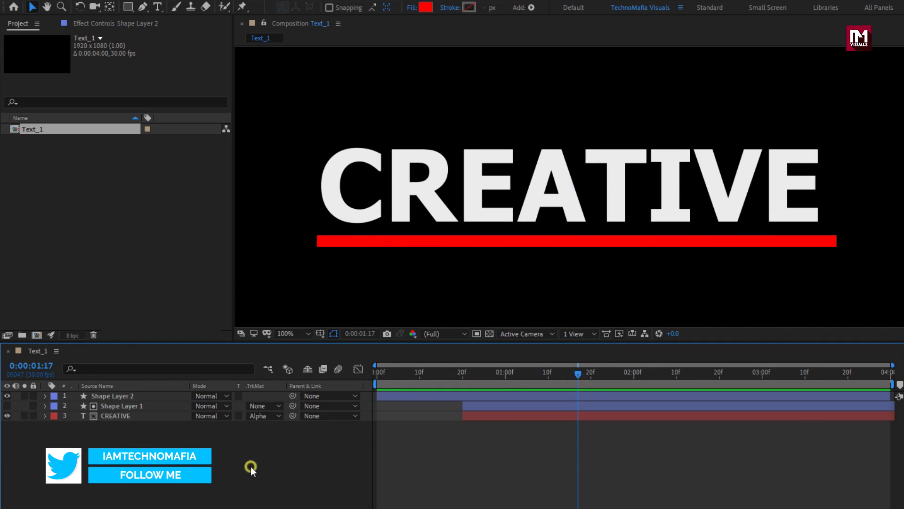
Create a four-second 1920 x 1080 composition at 30 fps named Text_2 and fit it in the viewer
key("ctrl+n")
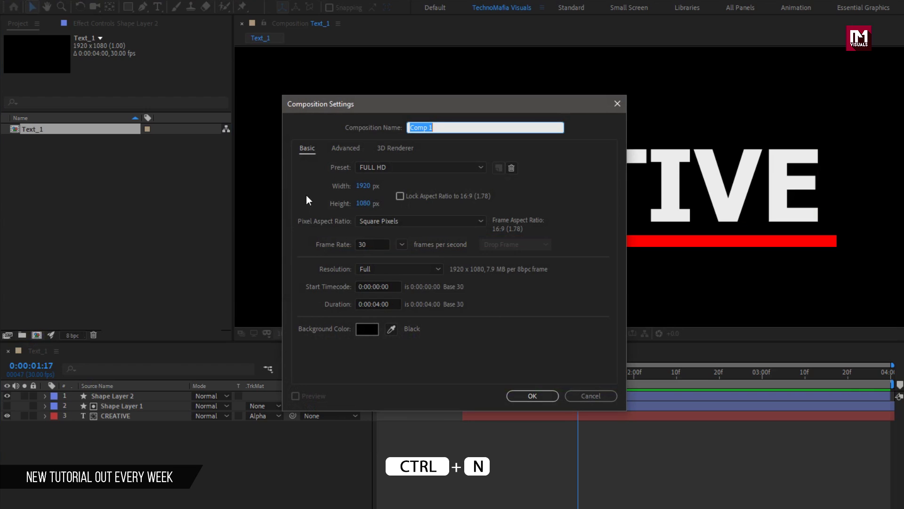
type("Text_2")
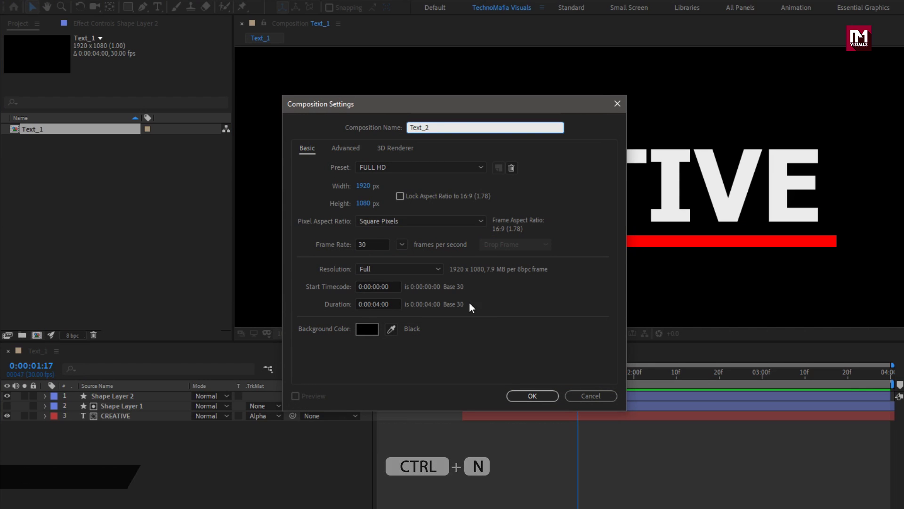
left_click(522, 392)
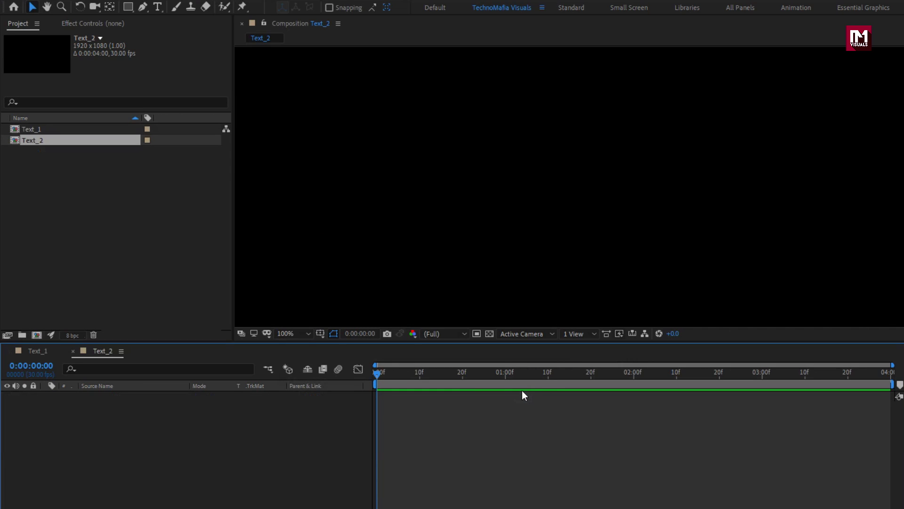
left_click(295, 335)
left_click(296, 359)
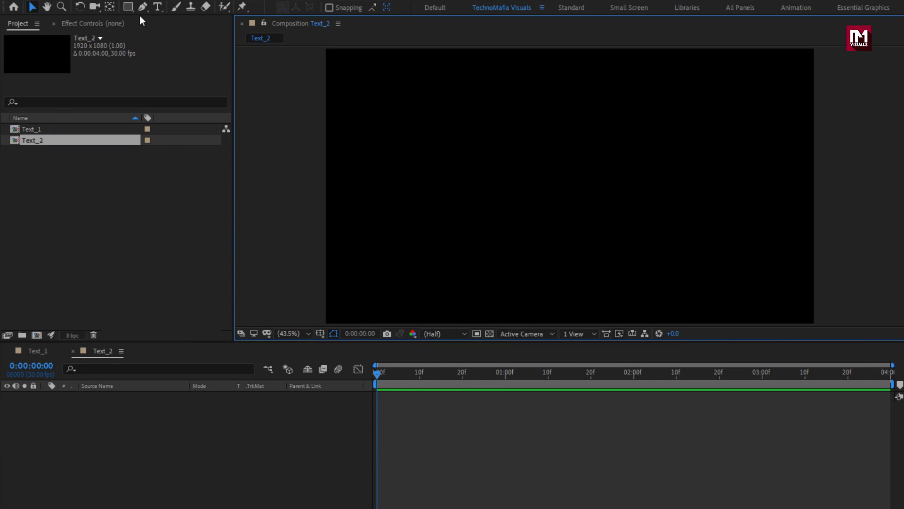
Add a text layer reading TITLE and centre it horizontally and vertically in the composition
left_click(157, 7)
left_click(531, 186)
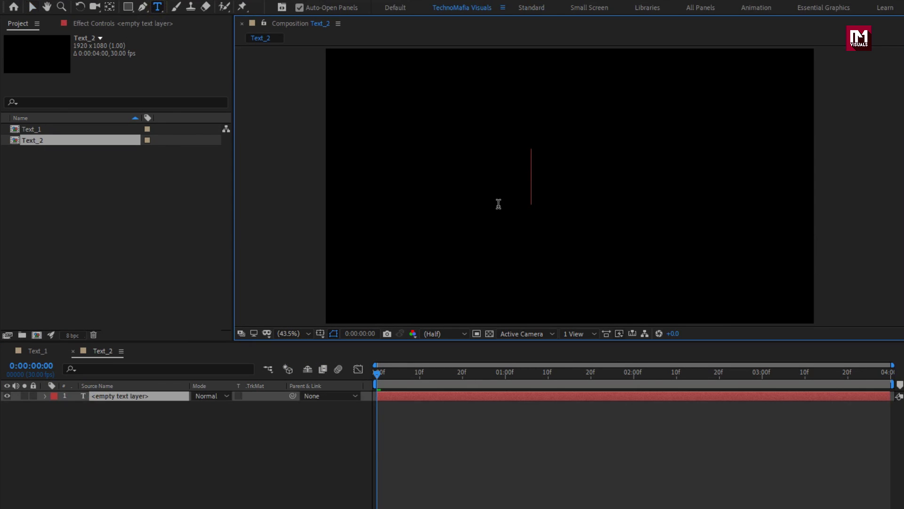
type("TITLE")
key("ctrl+Return")
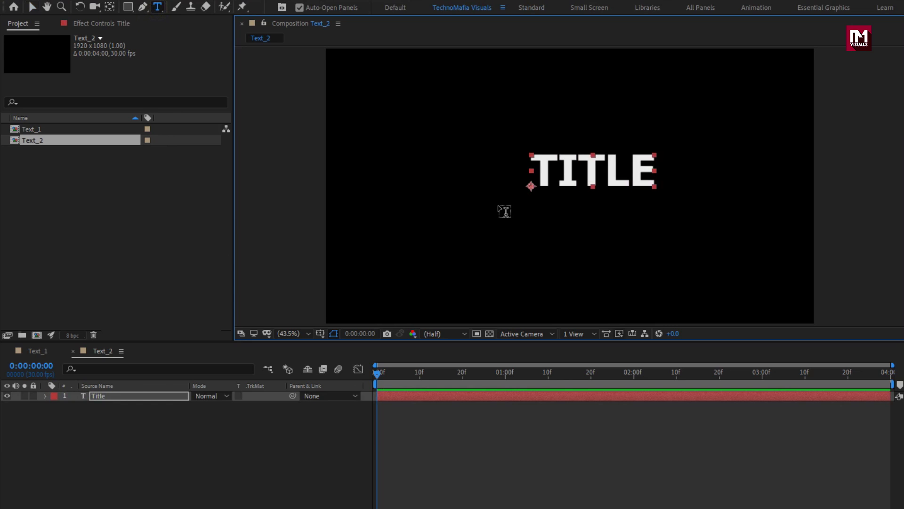
key("v")
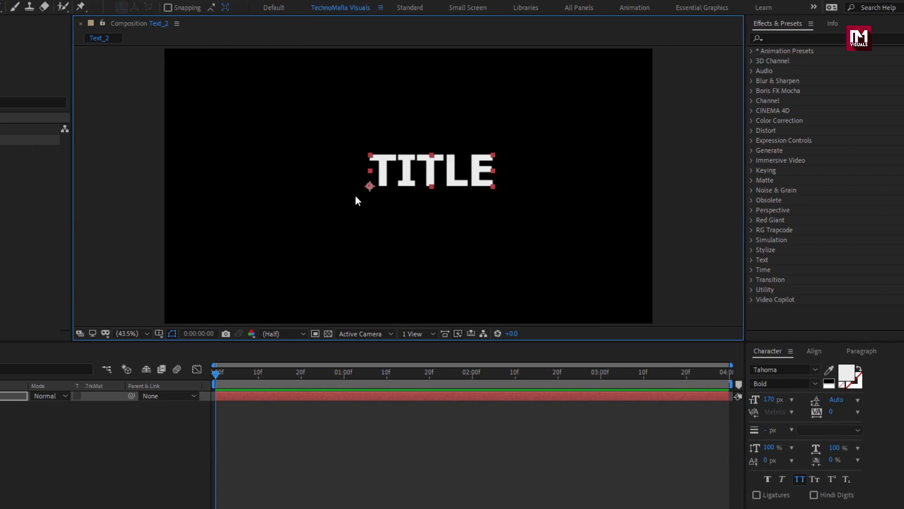
left_click(815, 350)
left_click(777, 379)
left_click(835, 380)
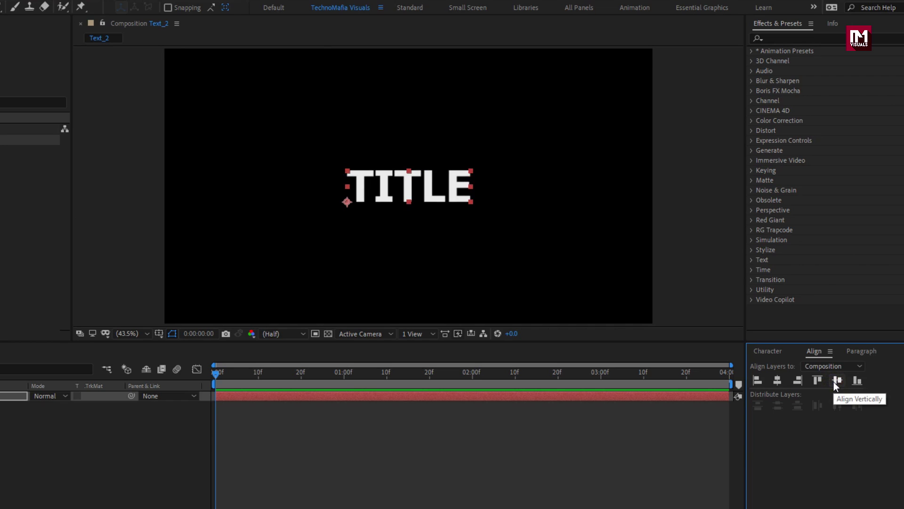
Add a Tracking animator to the TITLE text layer and reveal its range selector's properties
left_click(160, 401)
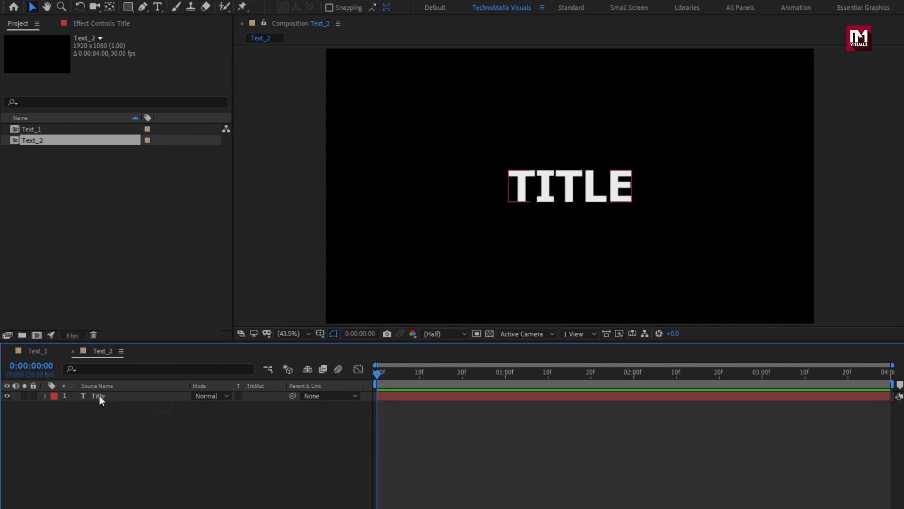
left_click(100, 396)
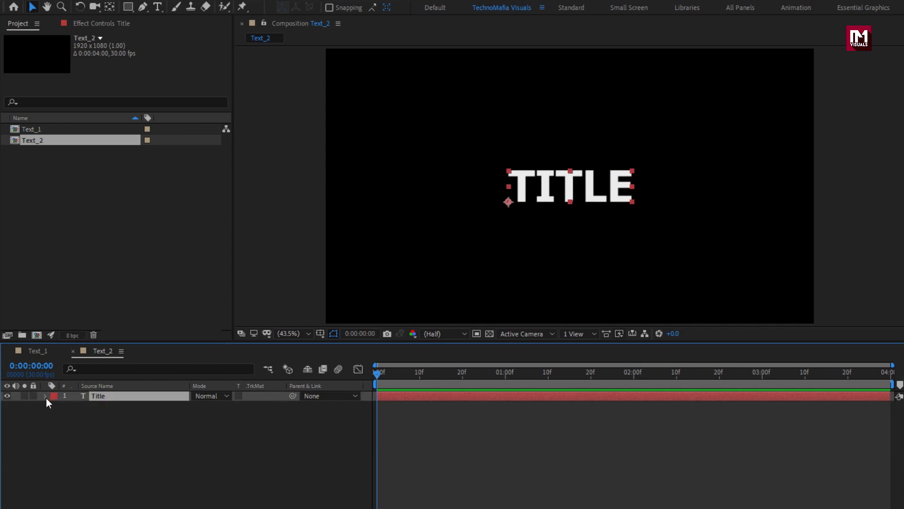
left_click(45, 396)
left_click(277, 407)
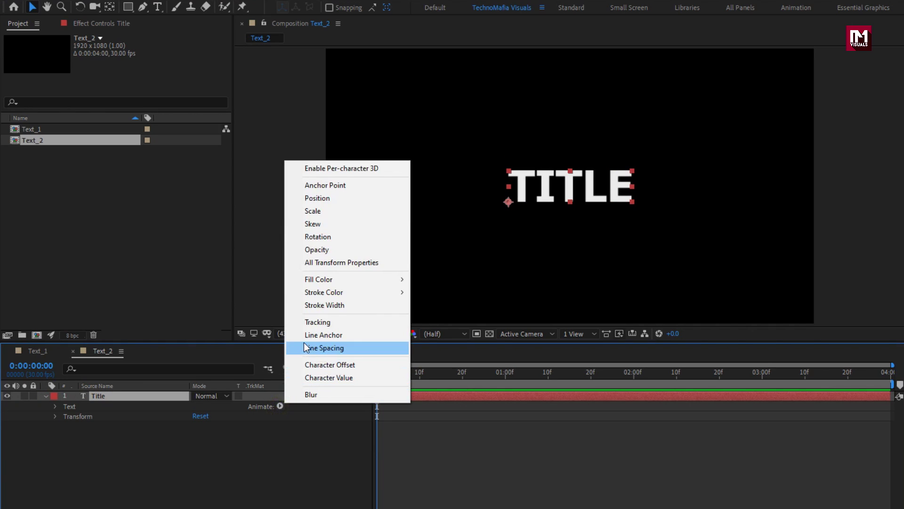
left_click(306, 325)
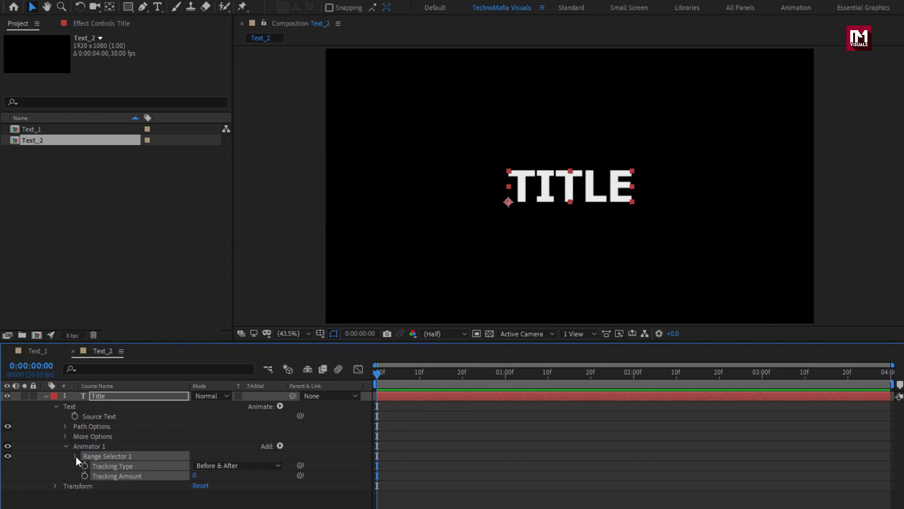
left_click(75, 456)
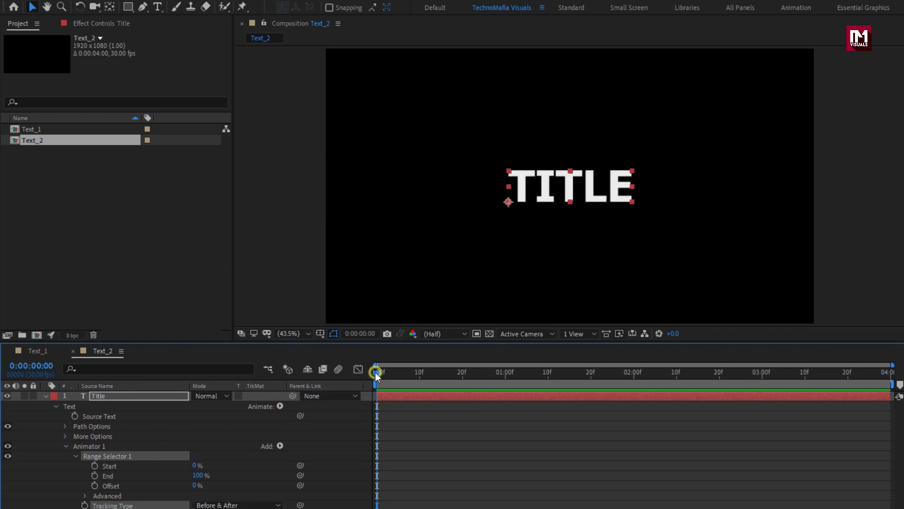
Keyframe the TITLE range selector's Offset from 100% at 0:00:00:00 to -100% at 0:00:01:00
left_click(90, 489)
left_click(94, 486)
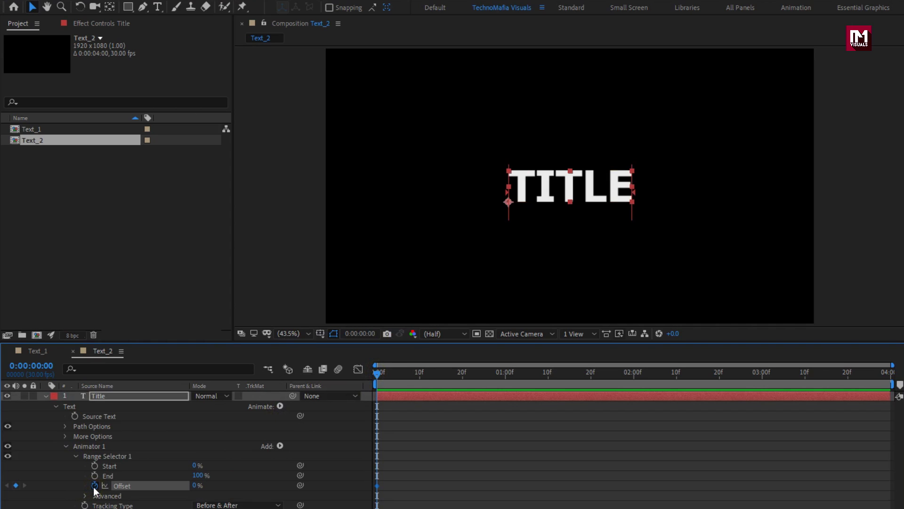
left_click(197, 485)
type("100")
key("Return")
left_click_drag(438, 374, 506, 373)
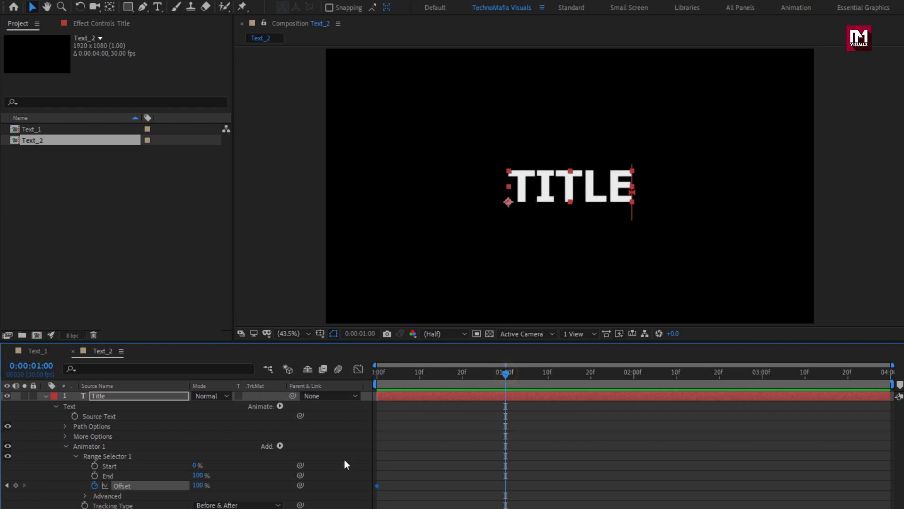
left_click(199, 485)
type("-100")
key("Return")
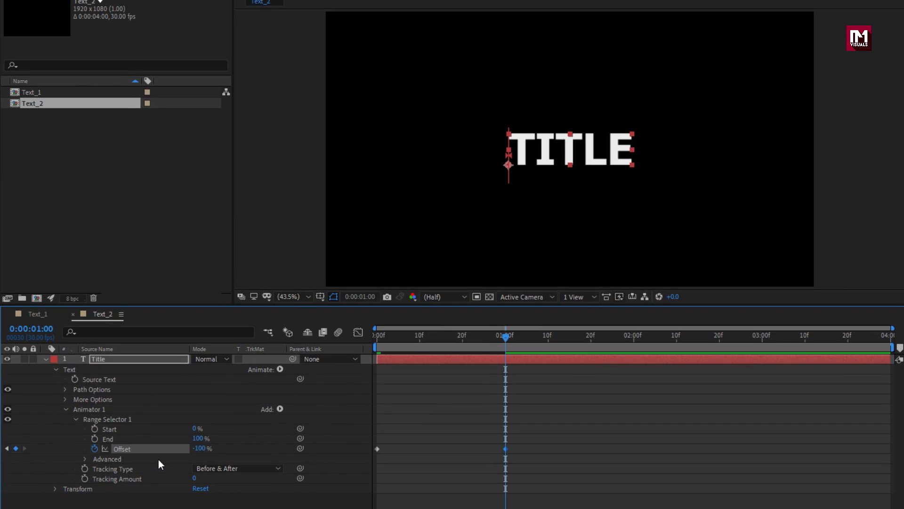
Add a Position property to the TITLE text animator and set it to 0, 250
left_click_drag(443, 302, 410, 302)
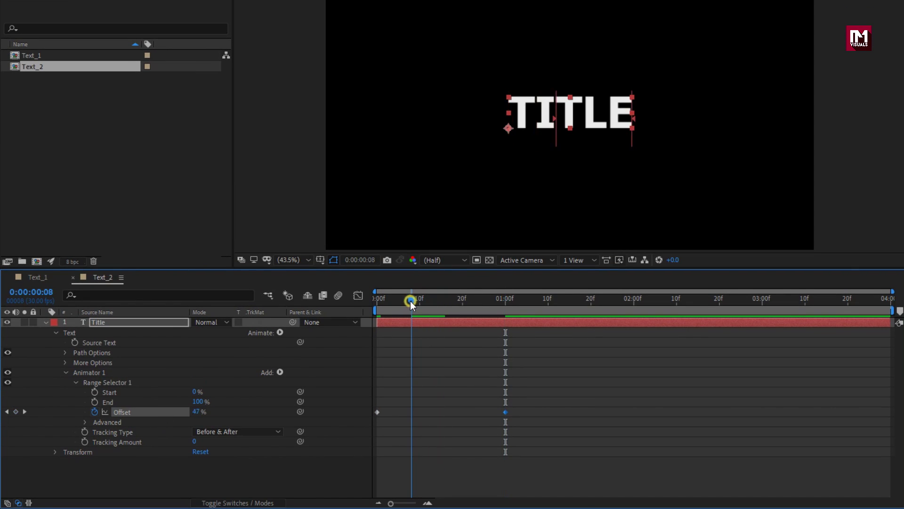
left_click(281, 373)
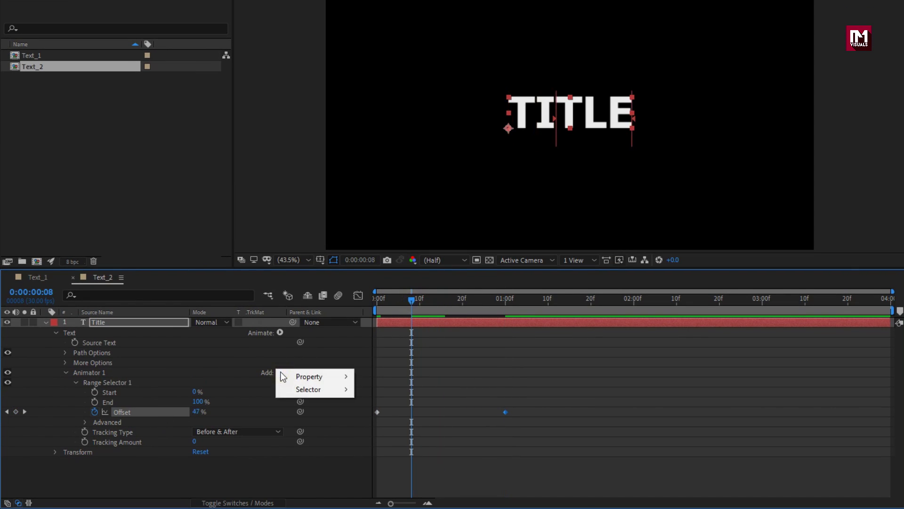
mouse_move(315, 375)
left_click(389, 180)
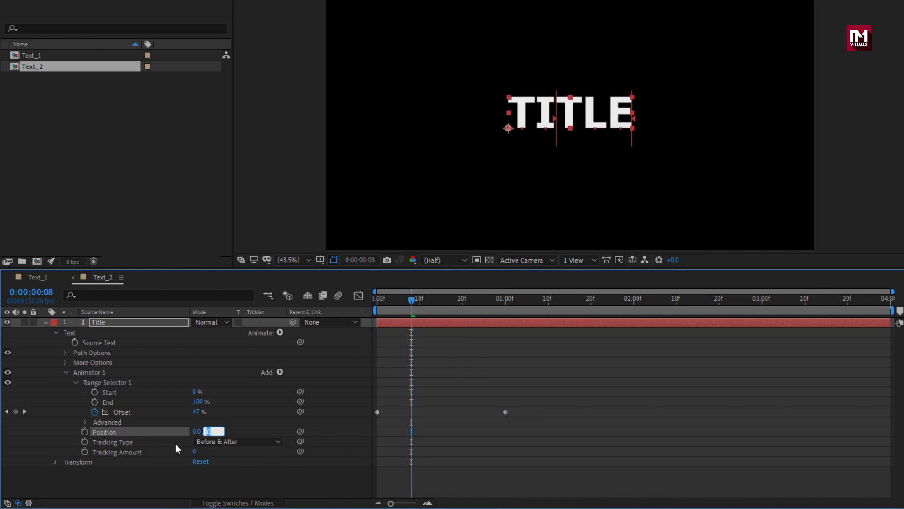
type("250")
key("Return")
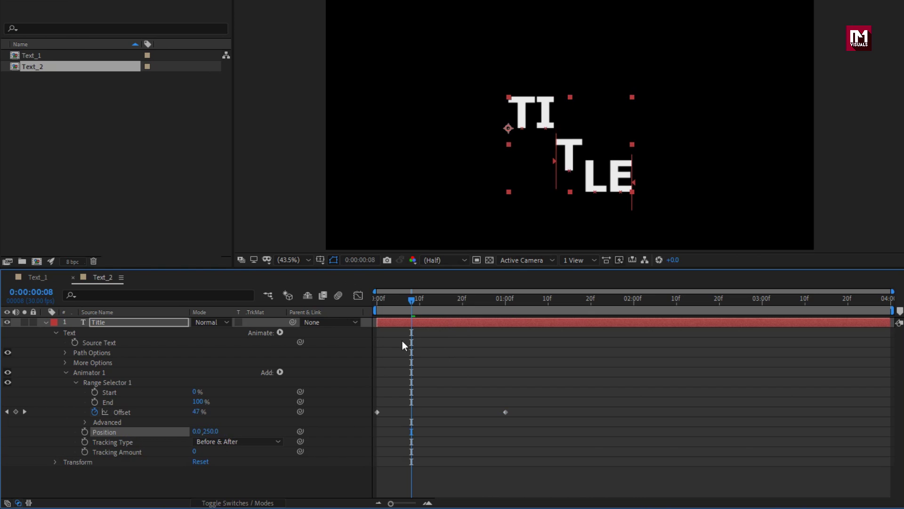
left_click_drag(409, 300, 497, 296)
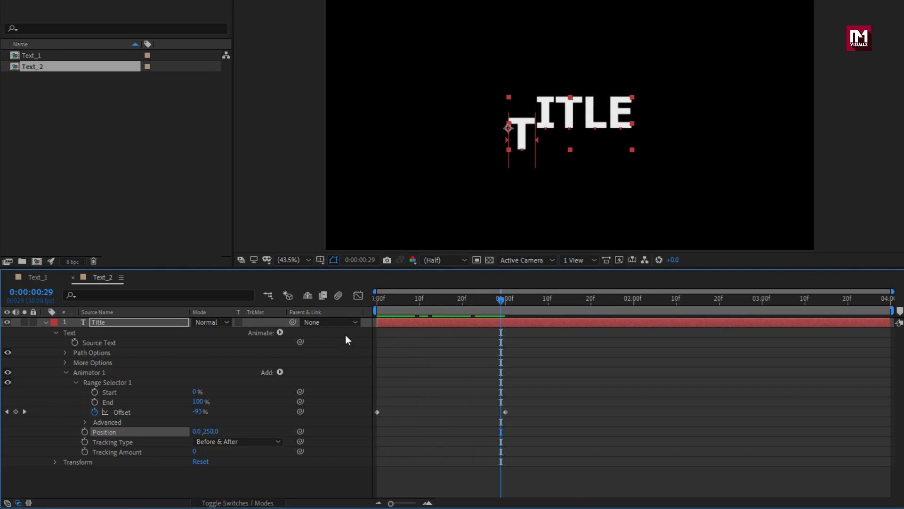
Add a Rotation property to the TITLE text animator and set it to 20°
left_click(280, 372)
mouse_move(302, 376)
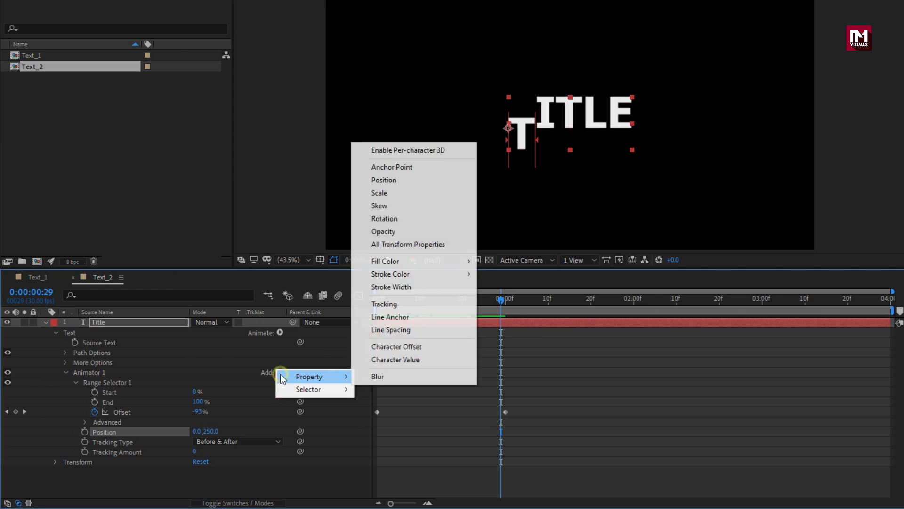
left_click(383, 217)
left_click(205, 440)
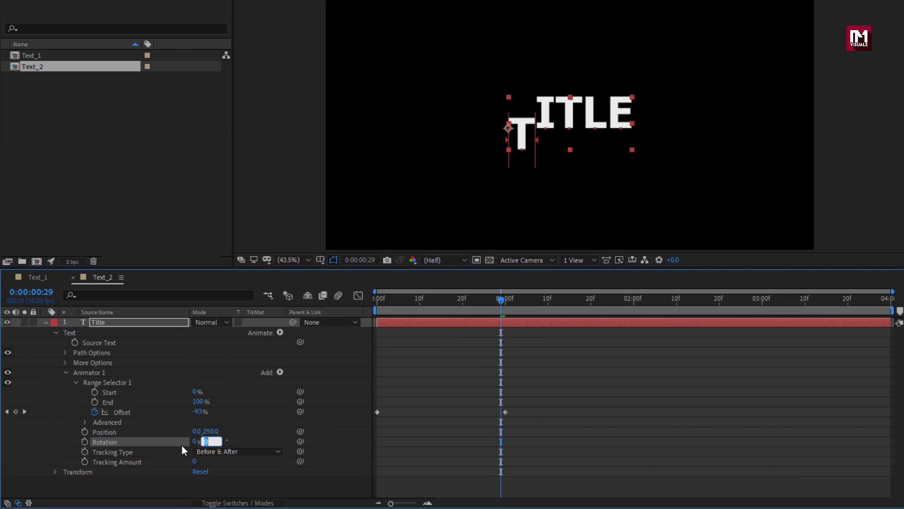
type("20")
key("Return")
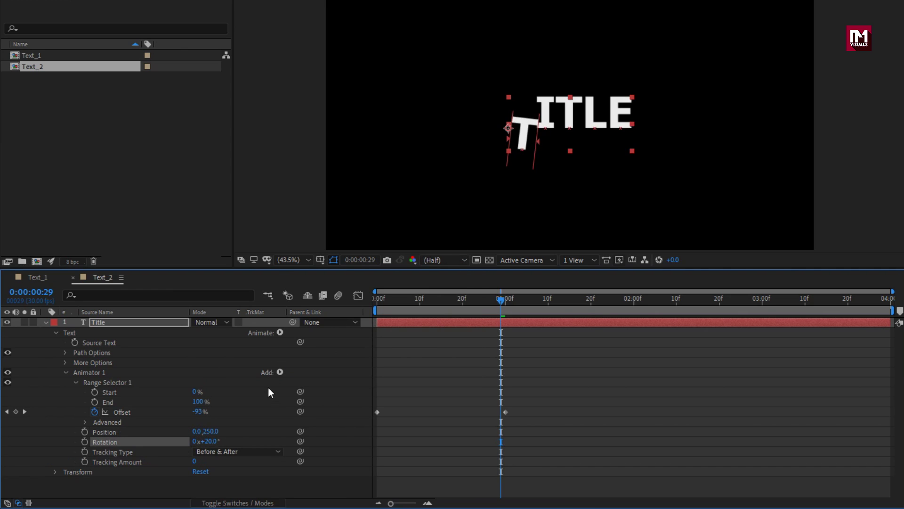
Add an Opacity property to the TITLE text animator and set it to 0%
left_click(280, 372)
mouse_move(320, 375)
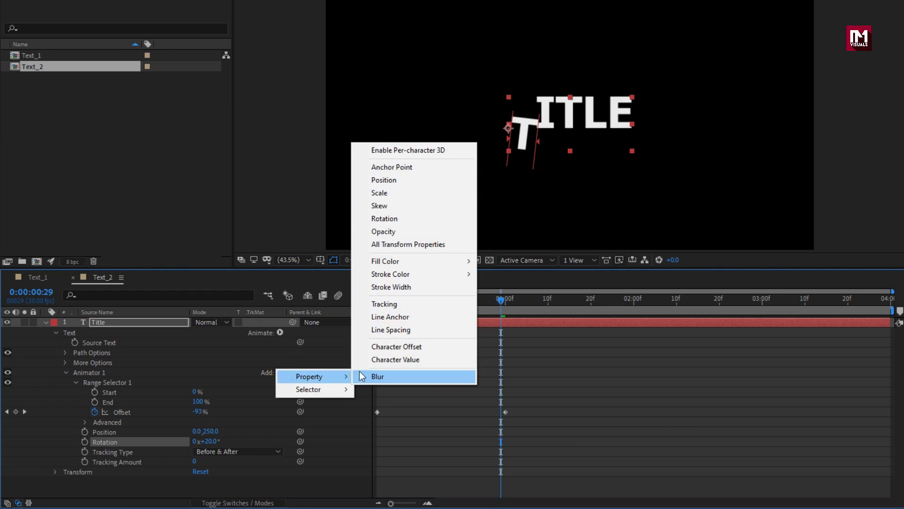
left_click(375, 231)
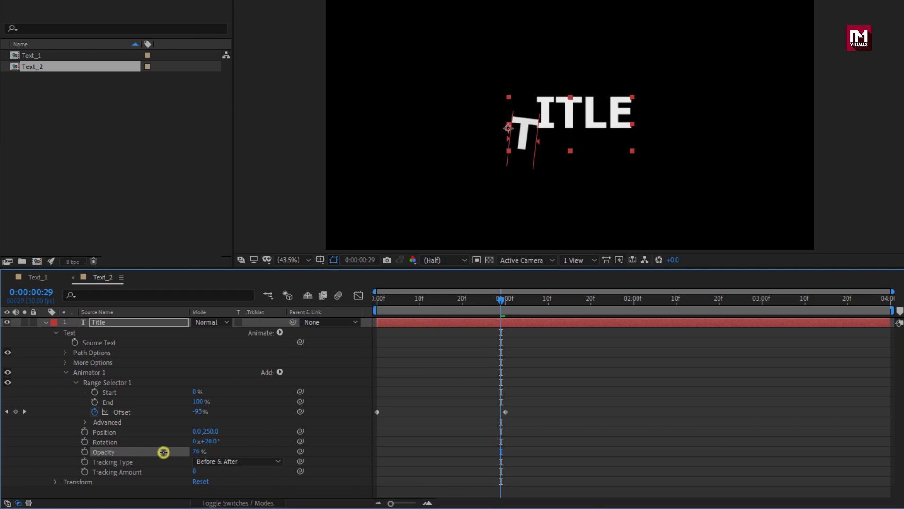
left_click_drag(400, 304, 459, 305)
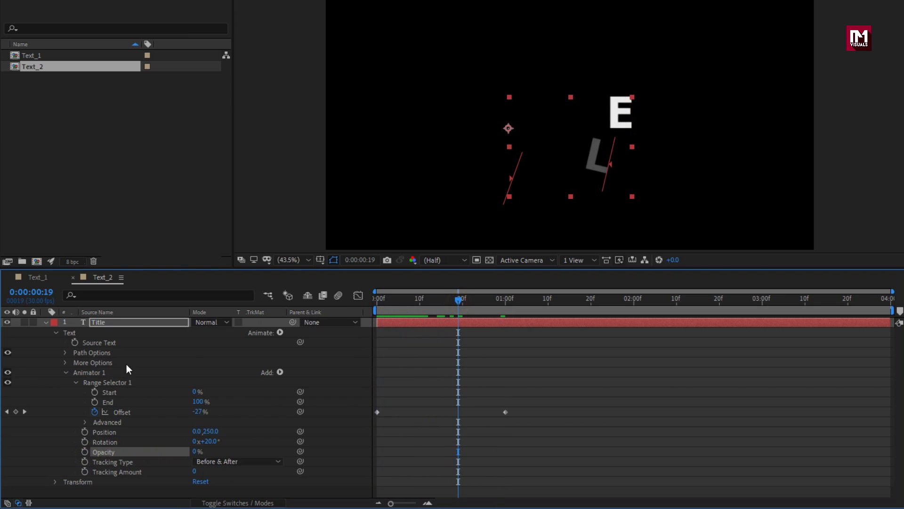
Set the range selector's advanced Shape to Ramp Down and preview the letters' animation
left_click(85, 422)
scroll(84, 423, "down", 3)
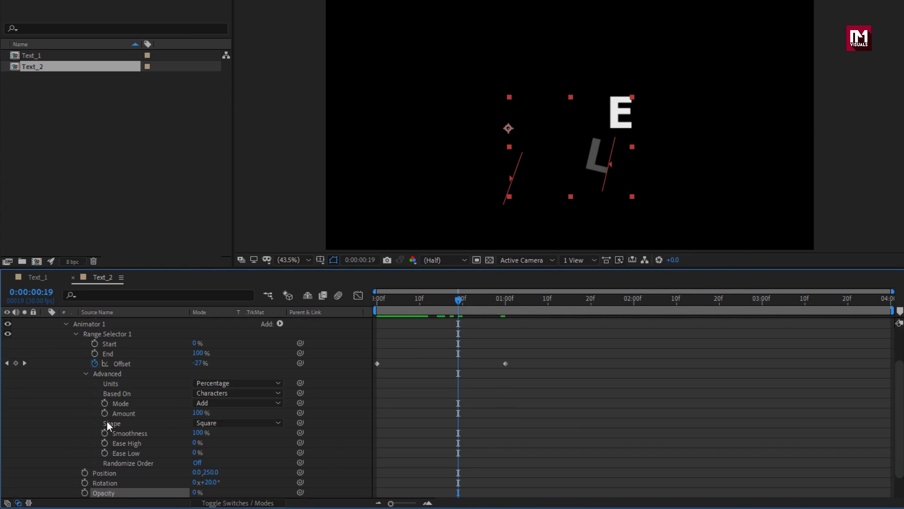
left_click(227, 423)
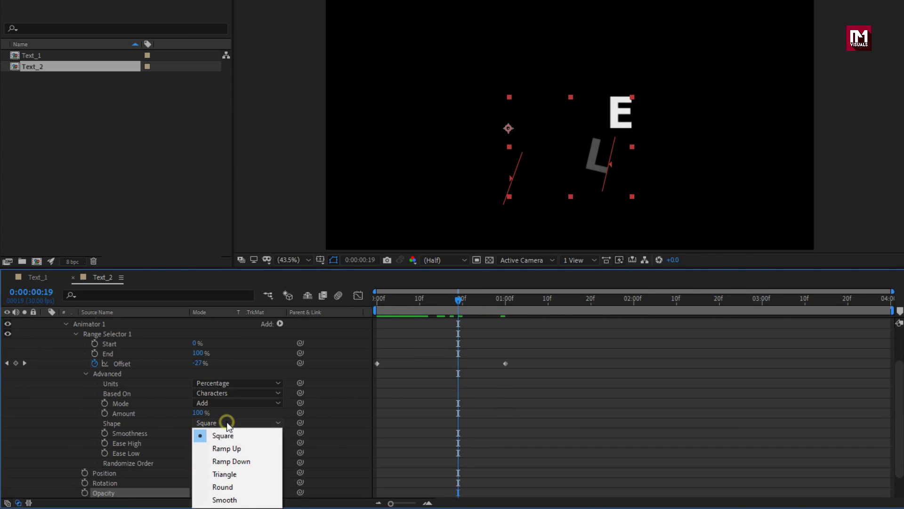
left_click(256, 461)
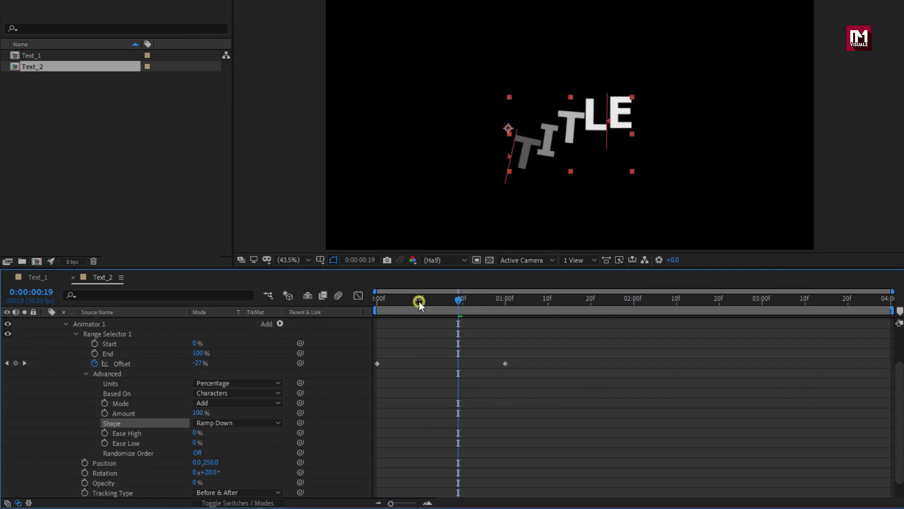
left_click_drag(419, 303, 518, 300)
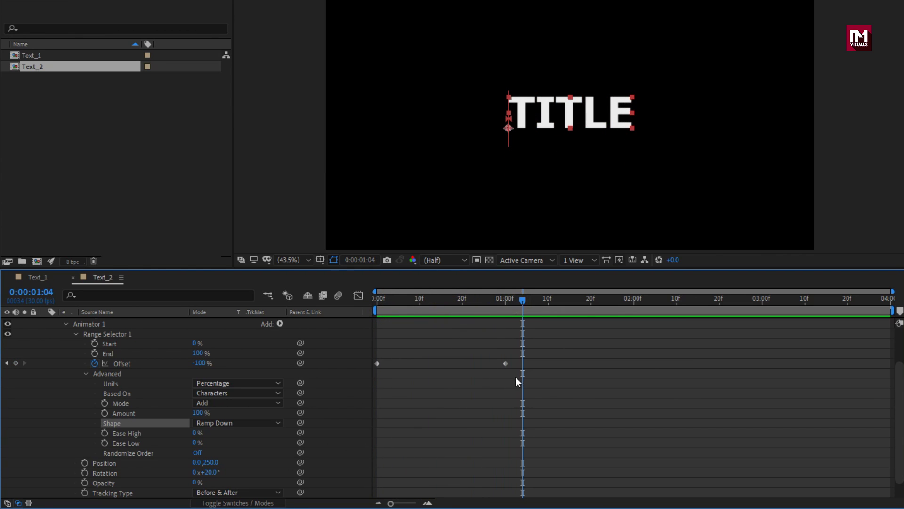
Apply Easy Ease to both Offset keyframes of the TITLE range selector and collapse the layer's properties
left_click_drag(516, 377, 368, 352)
right_click(378, 363)
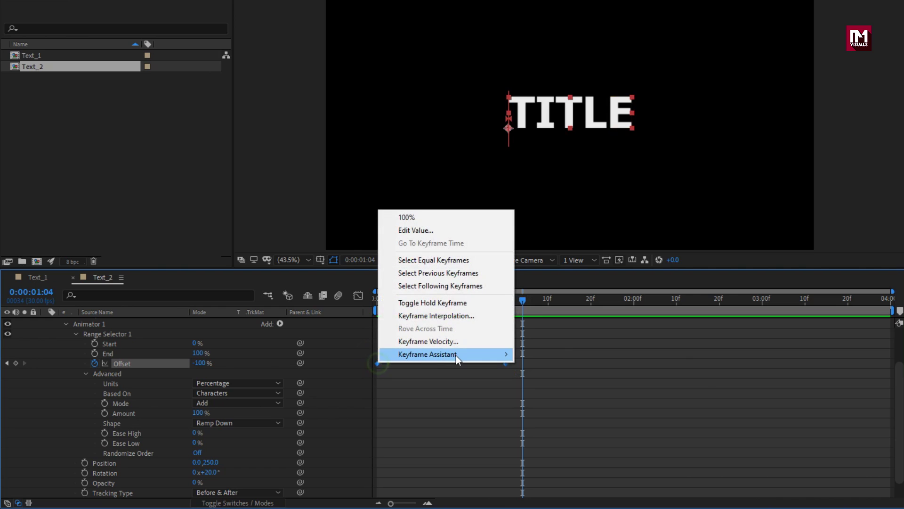
mouse_move(519, 355)
left_click(540, 391)
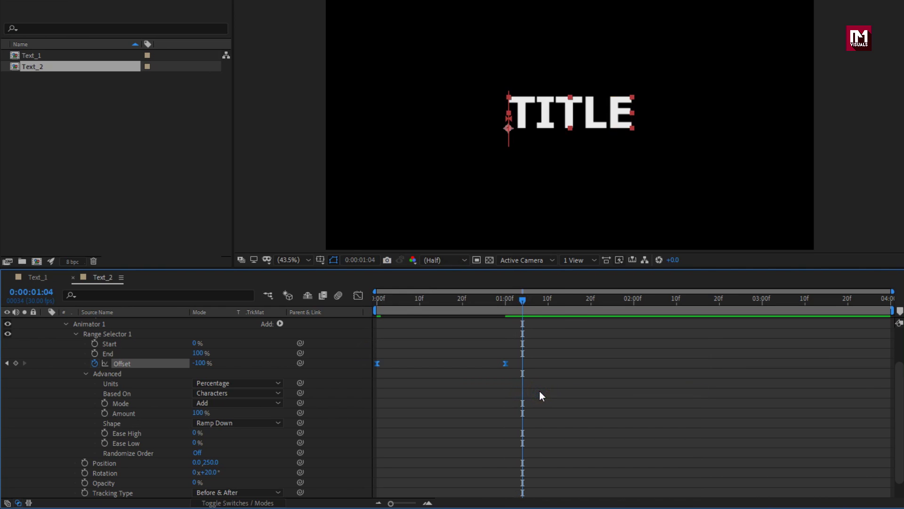
scroll(80, 334, "up", 3)
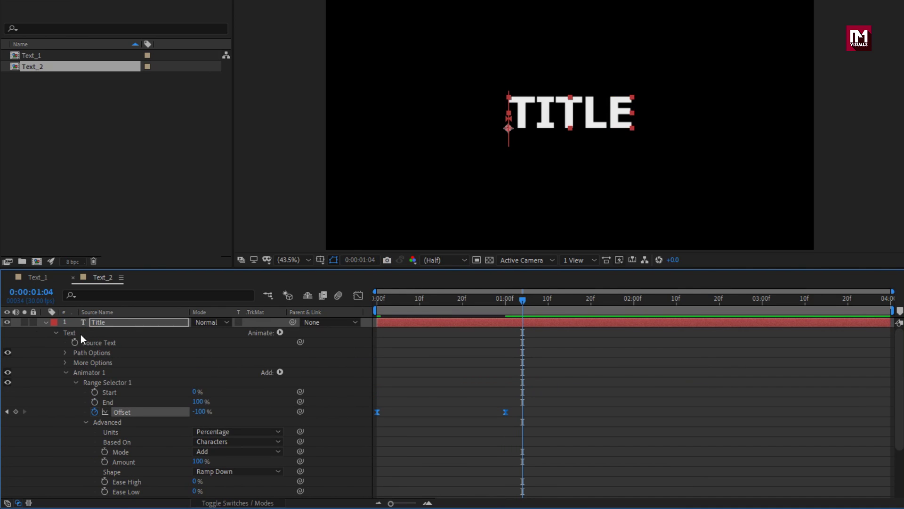
left_click(45, 321)
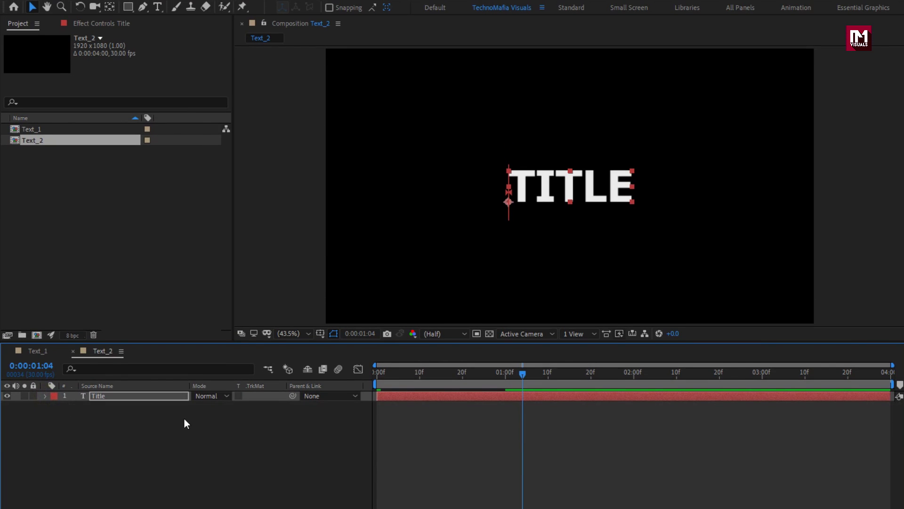
Set up the Rectangle tool with a solid red fill and no stroke, with no layer selected
key("period")
key("period")
key("period")
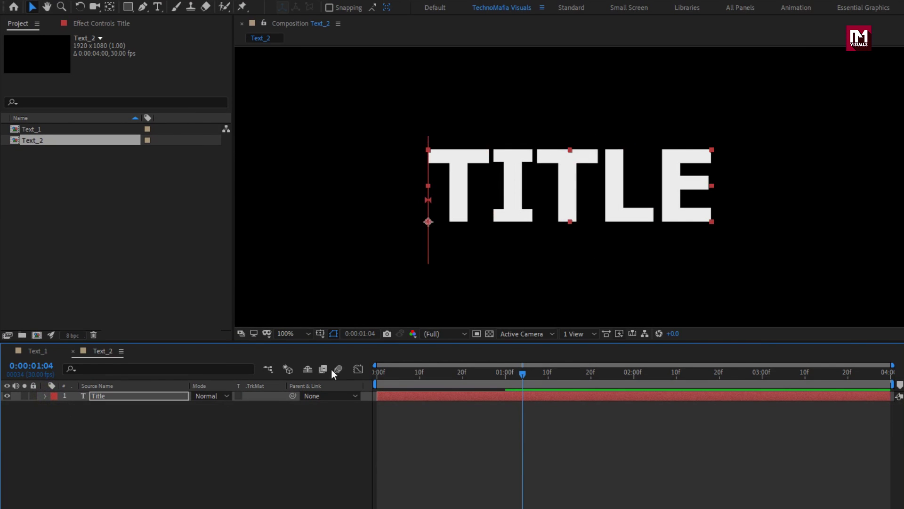
left_click(241, 416)
left_click(127, 7)
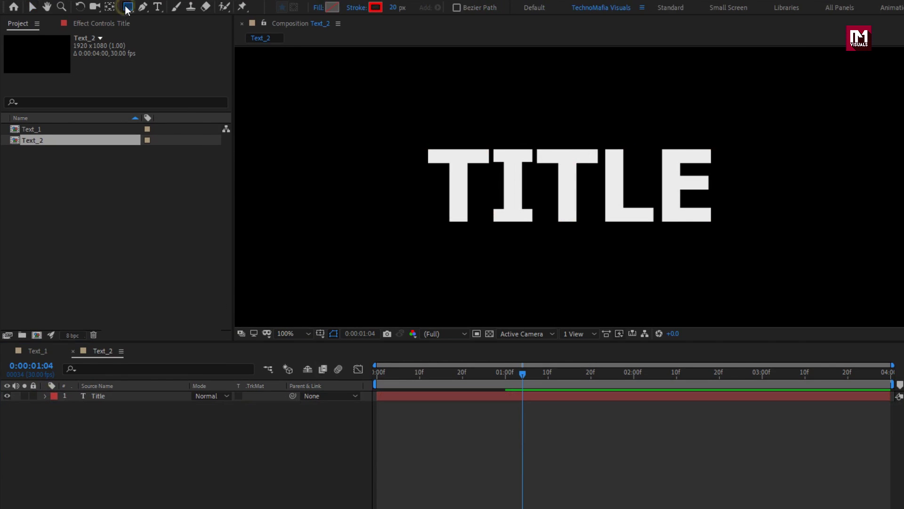
left_click(318, 8)
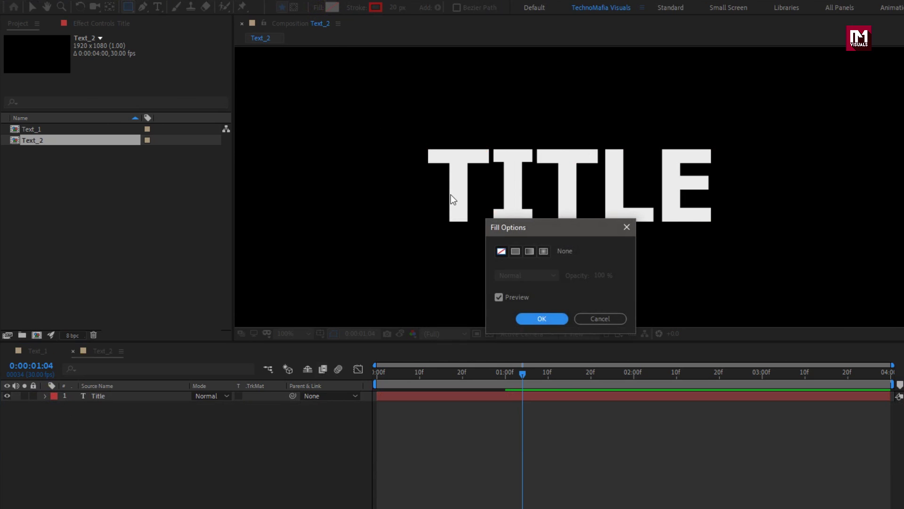
left_click(515, 251)
left_click(528, 320)
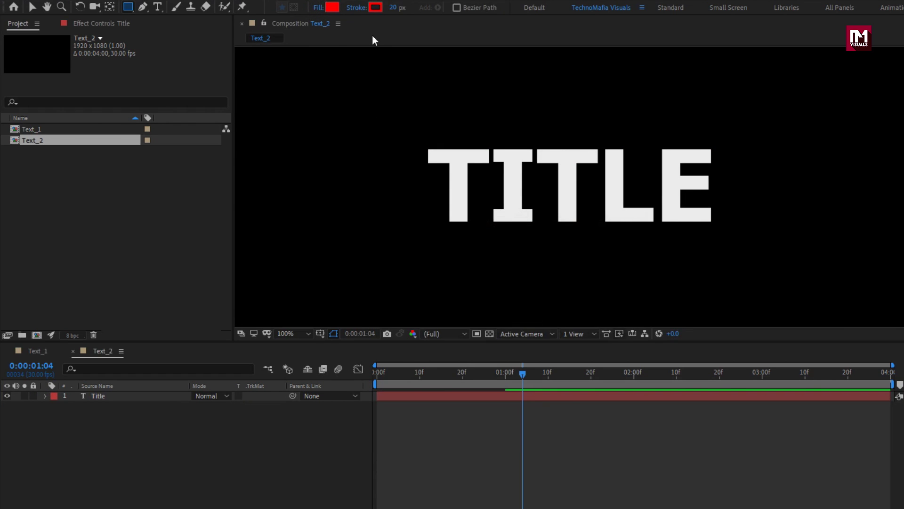
left_click(361, 7)
left_click(499, 253)
left_click(528, 318)
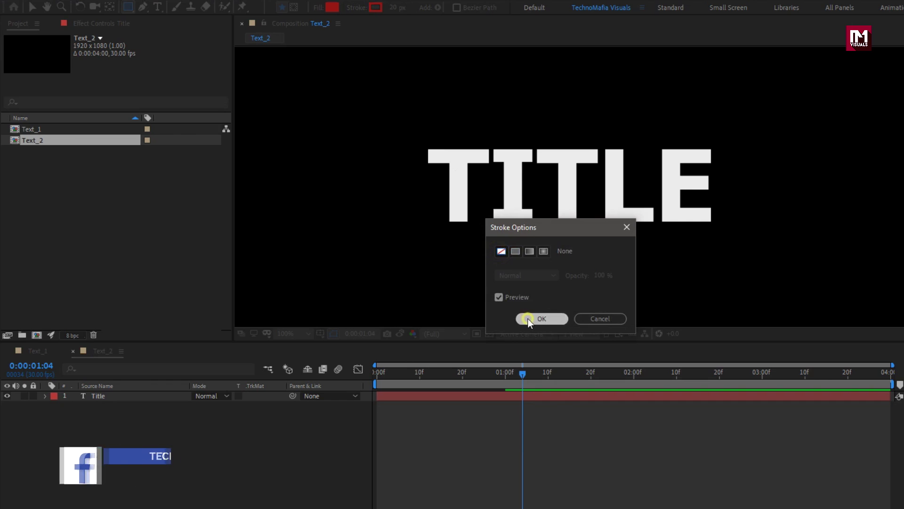
Draw a red rectangle slightly larger than the TITLE text and place its shape layer below the Title layer
mouse_move(403, 135)
left_mouse_down()
mouse_move(739, 149)
mouse_move(755, 235)
left_mouse_up()
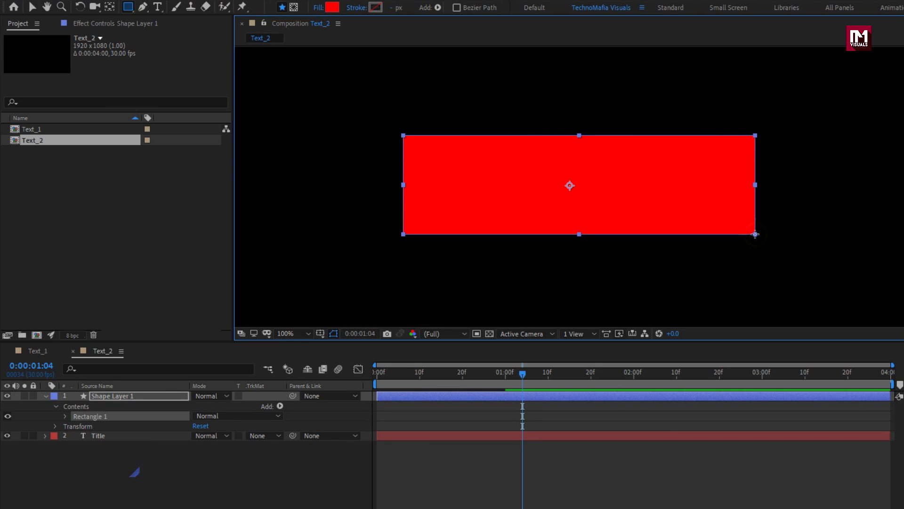
left_click(46, 396)
left_click_drag(122, 395, 126, 425)
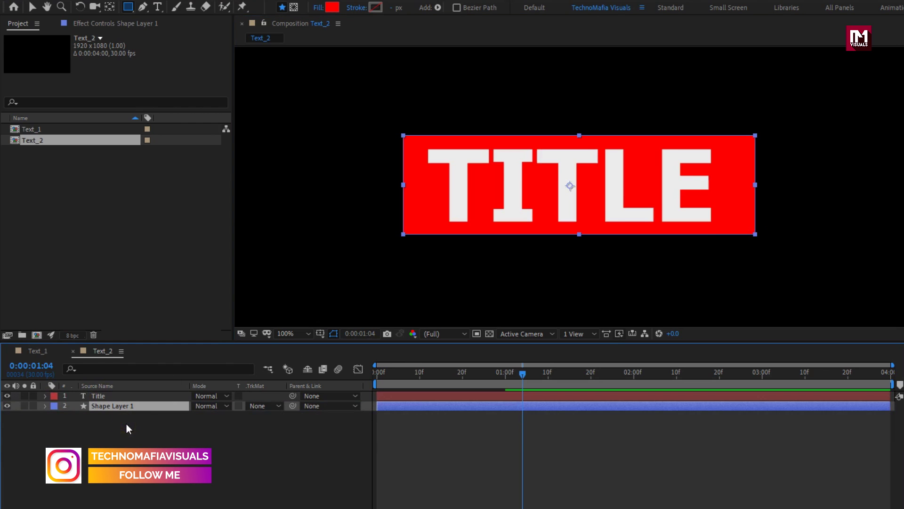
Centre the red rectangle's layer in the composition and move its anchor point to the rectangle's centre
left_click(106, 408)
key("ctrl+Home")
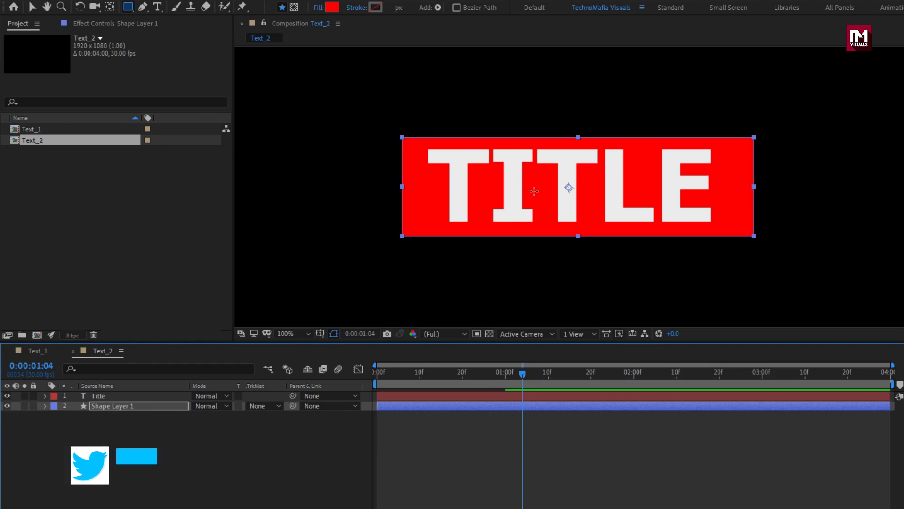
key("y")
left_click(571, 188)
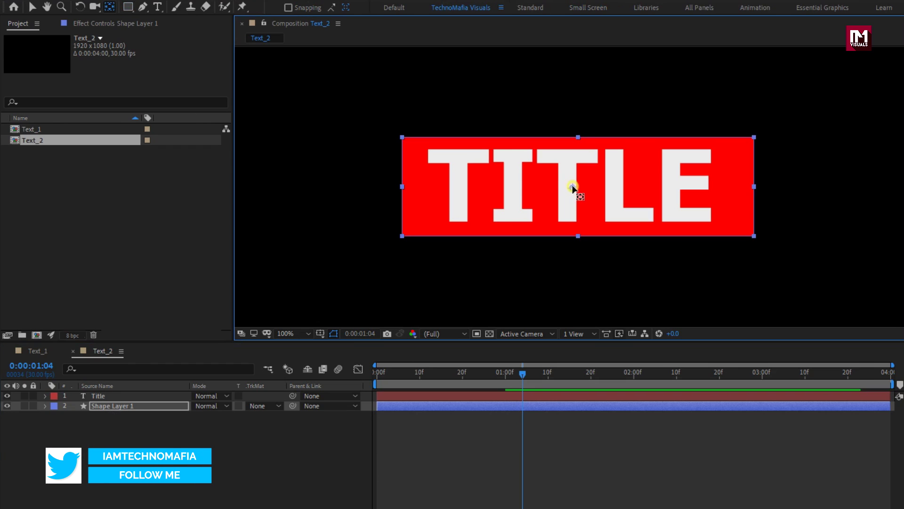
left_click_drag(574, 188, 579, 188)
key("q")
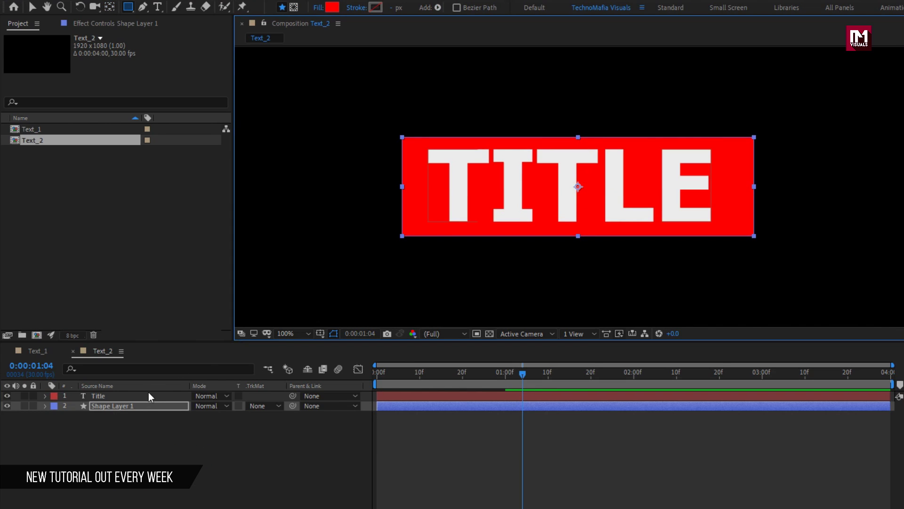
Keyframe the red rectangle's Scale with unlinked proportions from 0, 100% at 0:00:00:00 to 100, 100% at 0:00:01:00
left_click(140, 406)
key("s")
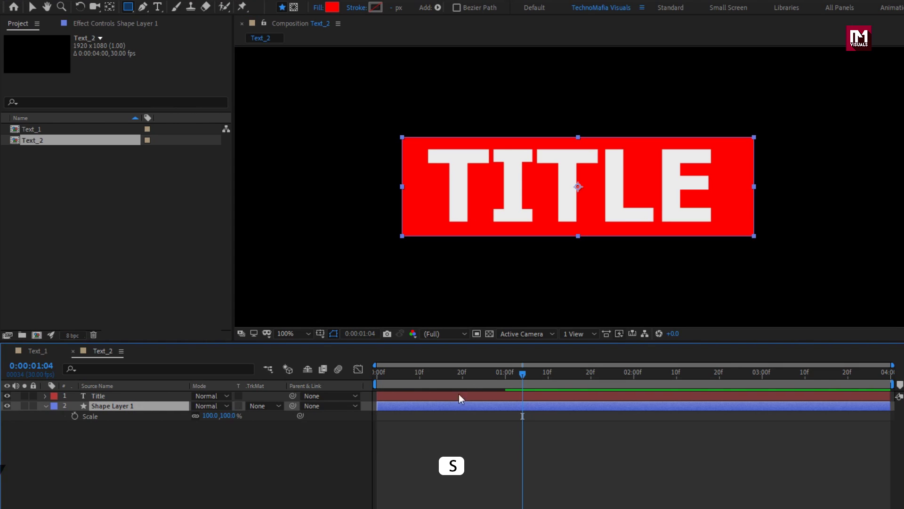
left_click(504, 377)
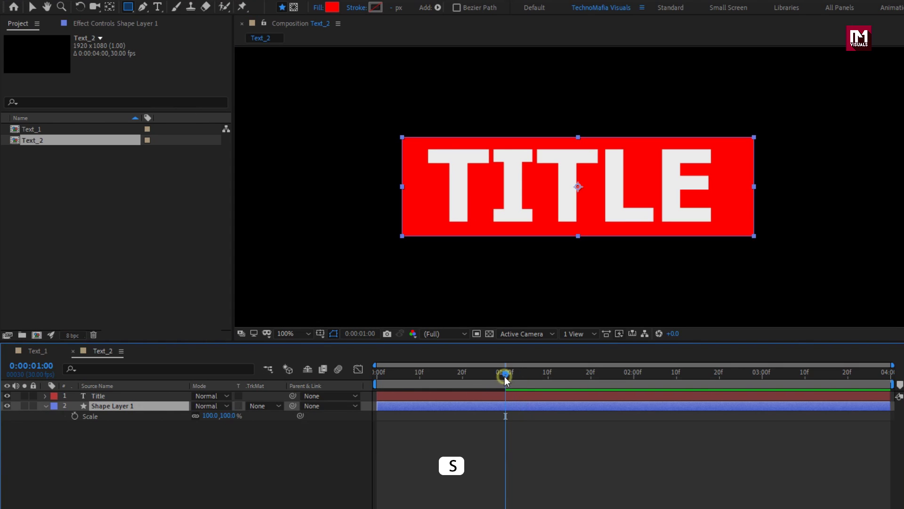
left_click(75, 416)
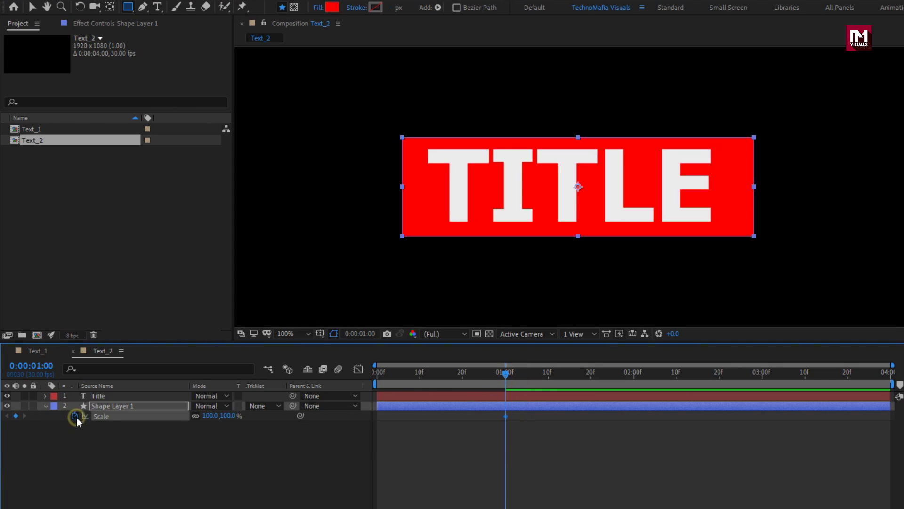
left_click(195, 415)
key("Home")
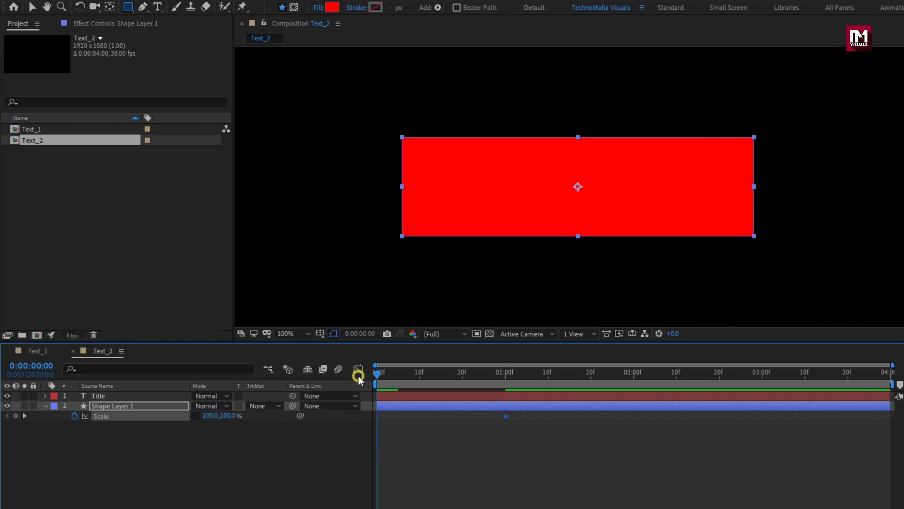
left_click(210, 416)
type("0")
key("Return")
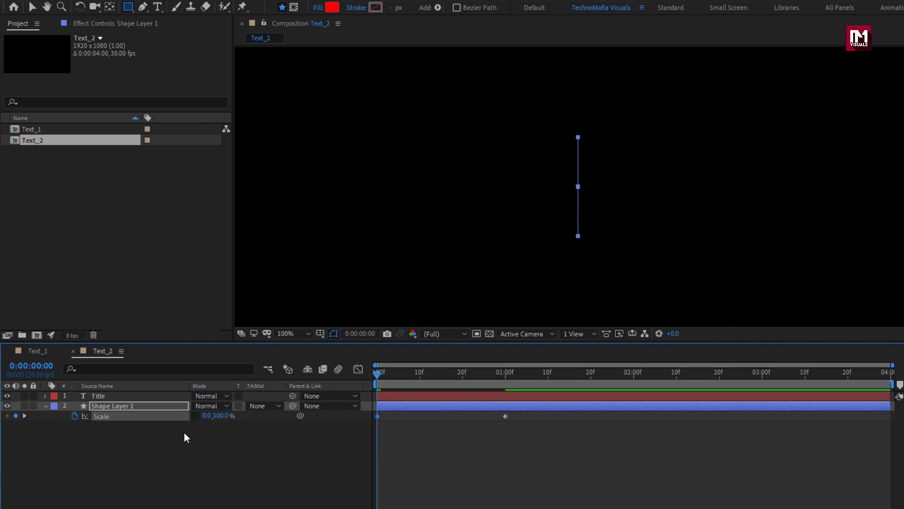
left_click_drag(378, 372, 466, 372)
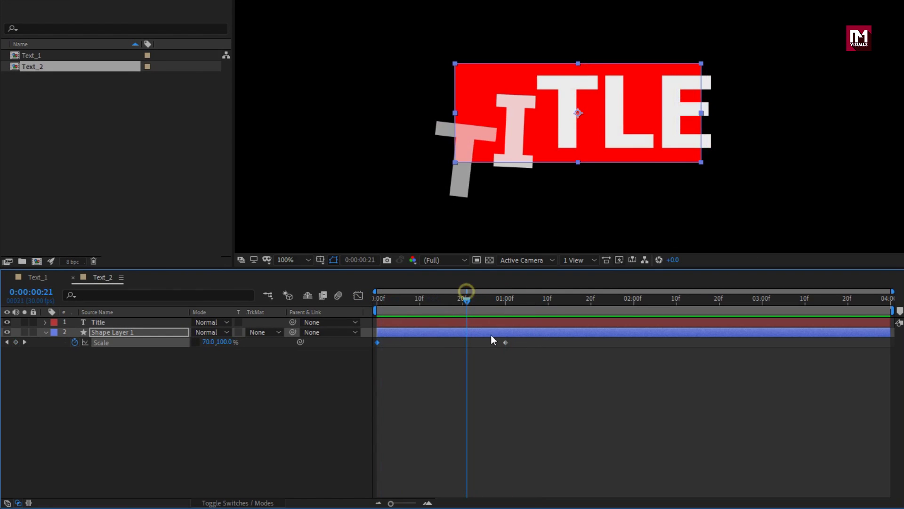
Apply Easy Ease to both Scale keyframes of the red rectangle
left_click(385, 426)
left_click(377, 343)
right_click(377, 343)
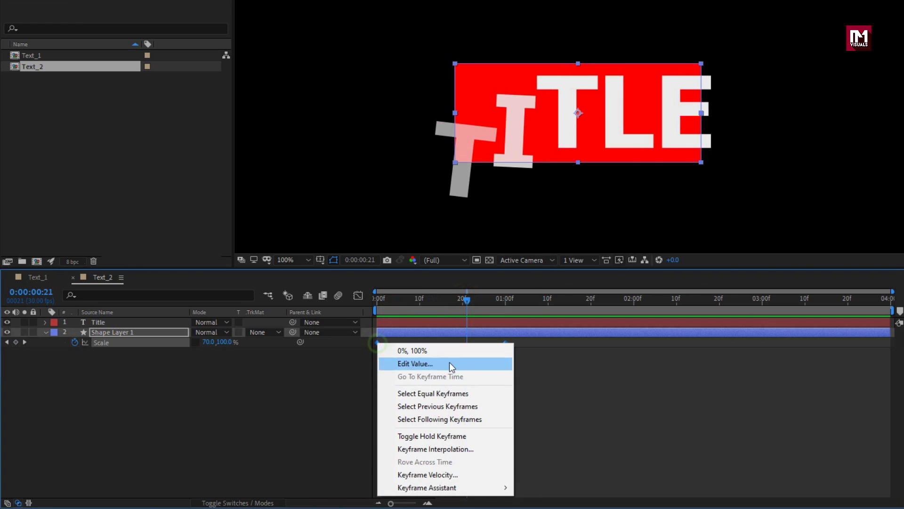
mouse_move(483, 486)
left_click(541, 397)
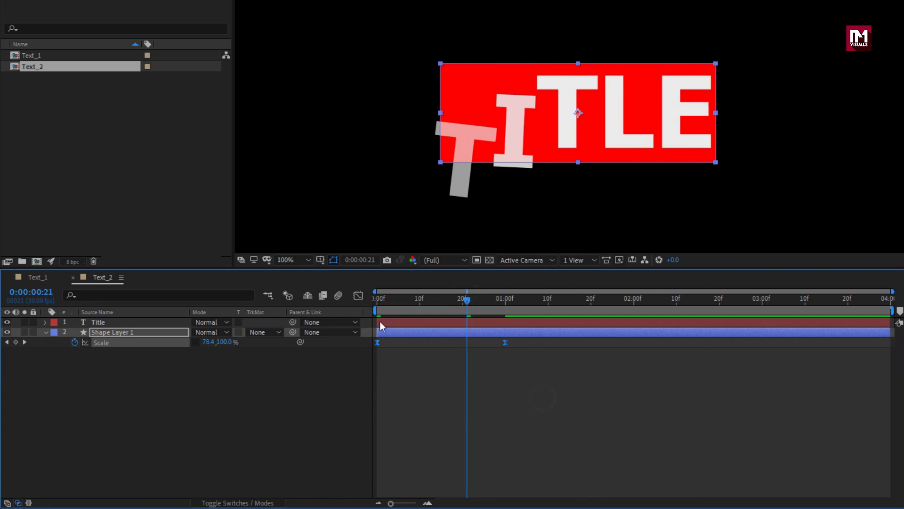
Reshape the rectangle's Scale speed graph so the speed peaks early and slows gradually into the last keyframe
left_click(360, 297)
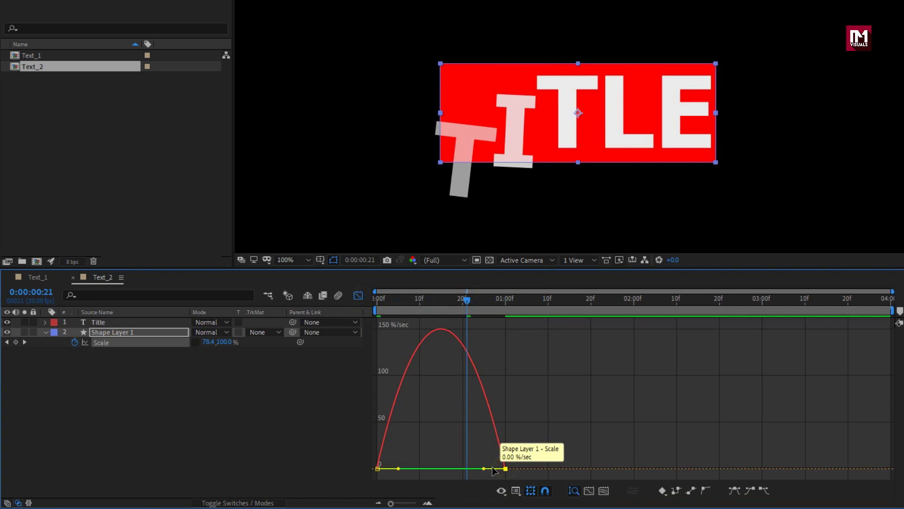
left_click_drag(481, 470, 441, 468)
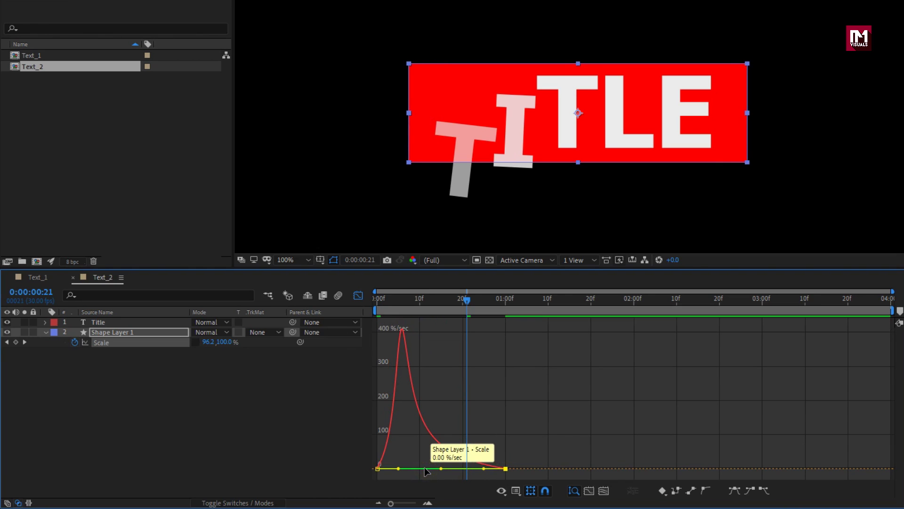
left_click(392, 305)
left_click_drag(419, 306, 439, 306)
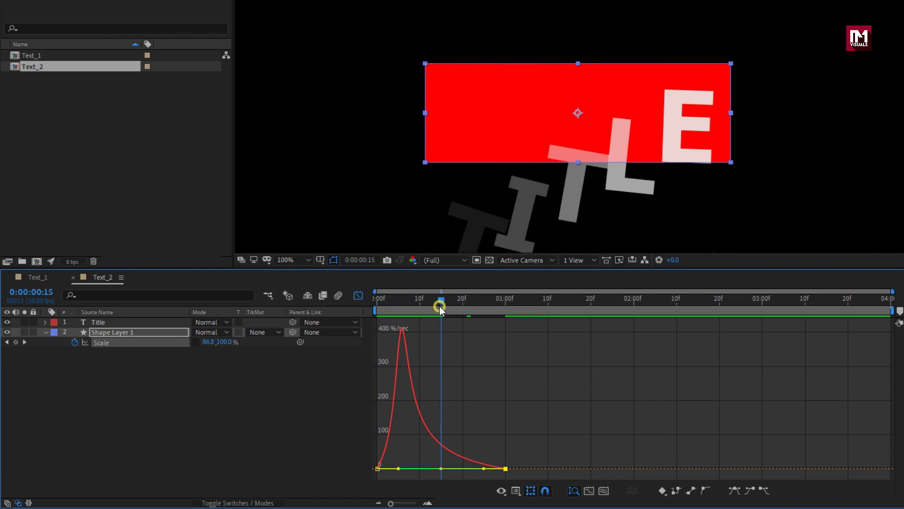
left_click(358, 295)
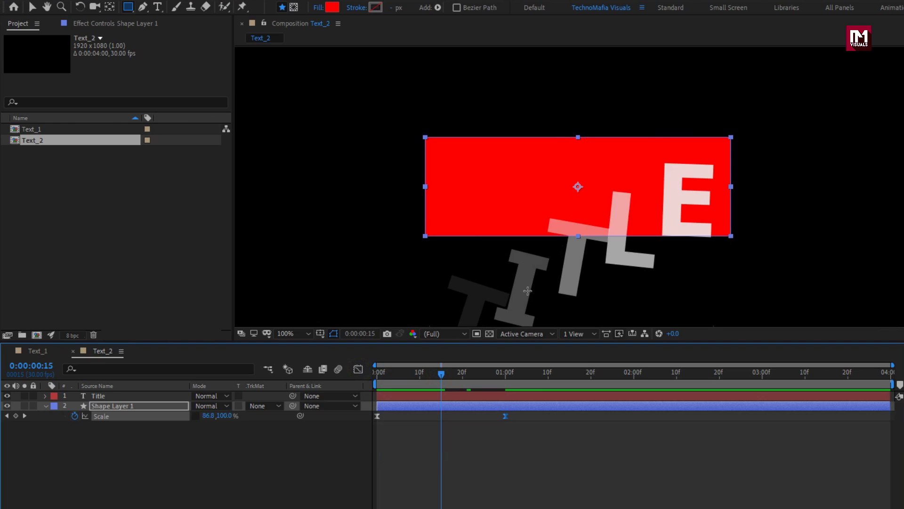
Set the rectangle layer's track matte to Alpha Inverted using the Title layer, and preview the cut-out letters
left_click(46, 406)
left_click(108, 406)
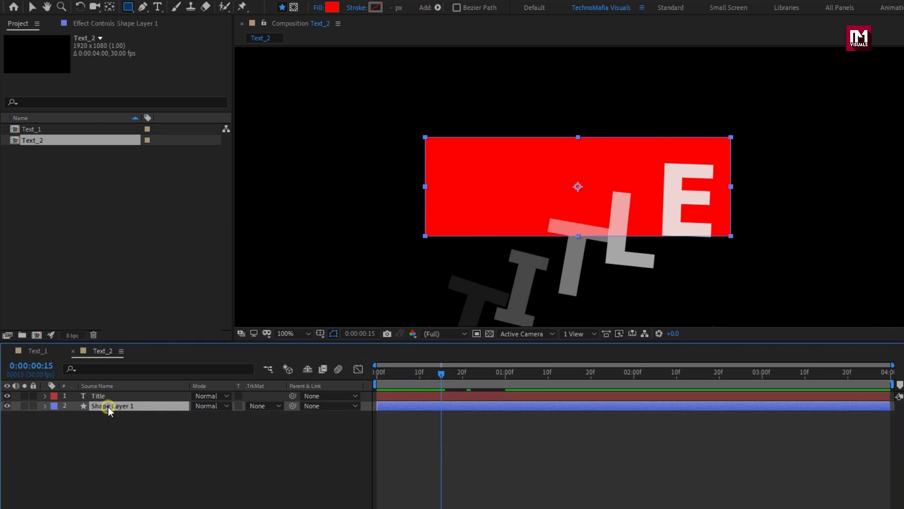
left_click(258, 405)
left_click(279, 448)
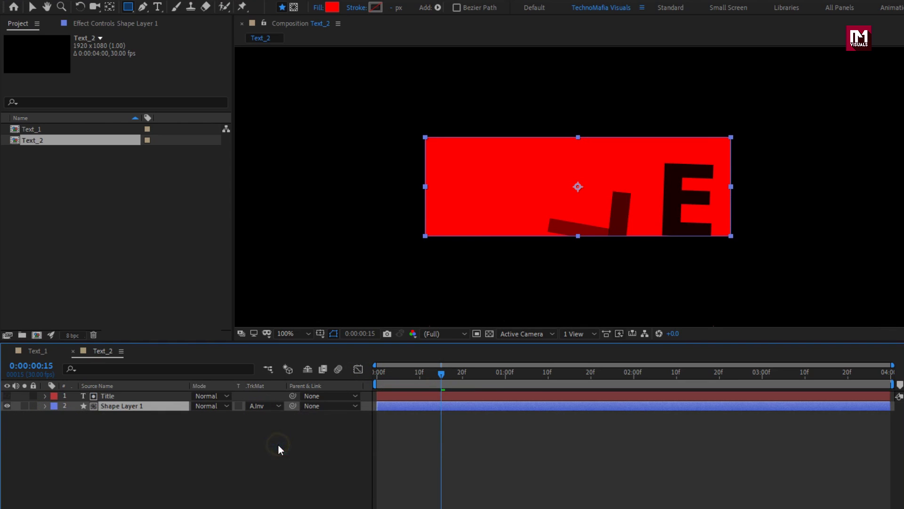
left_click_drag(430, 383, 531, 380)
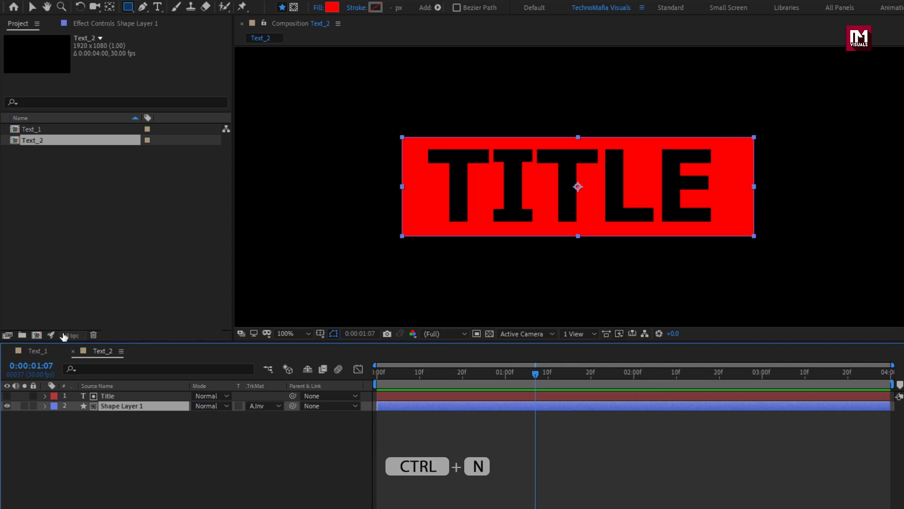
Create a new 1920 x 1080, 30 fps, four-second composition named Text_3
left_click(38, 335)
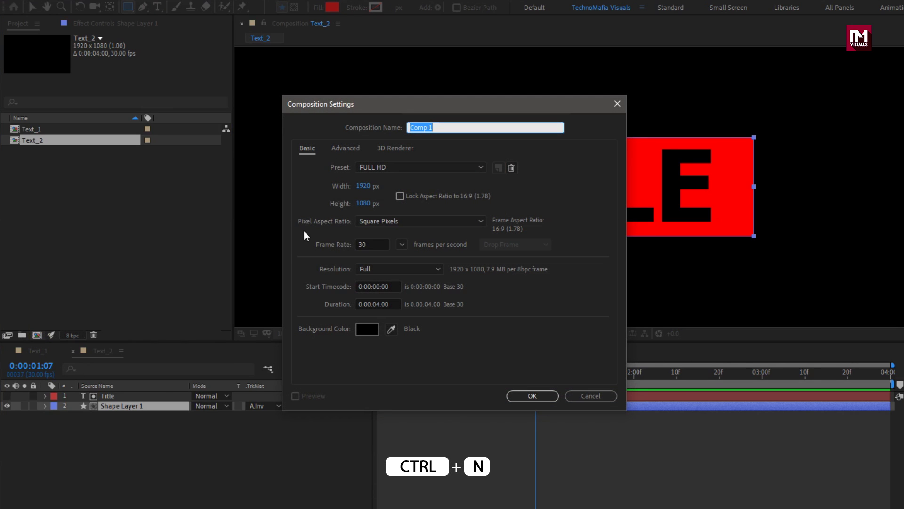
type("Text_3")
left_click(532, 395)
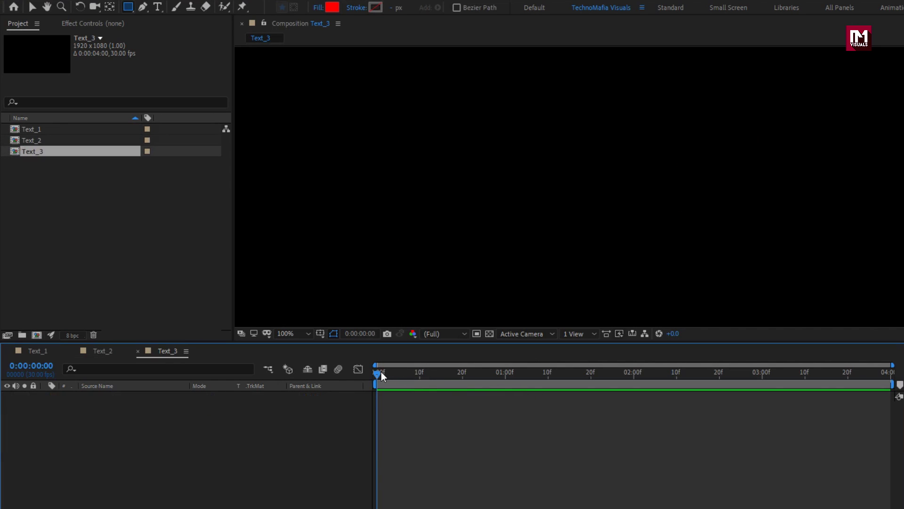
Add a text layer reading DESIGN in the Text_3 composition
key("v")
left_click(159, 10)
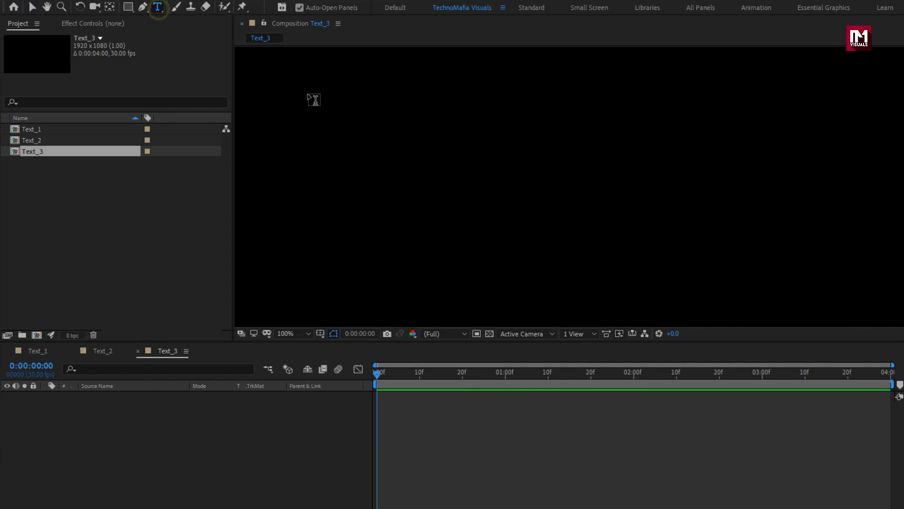
left_click(507, 194)
type("DESIGN")
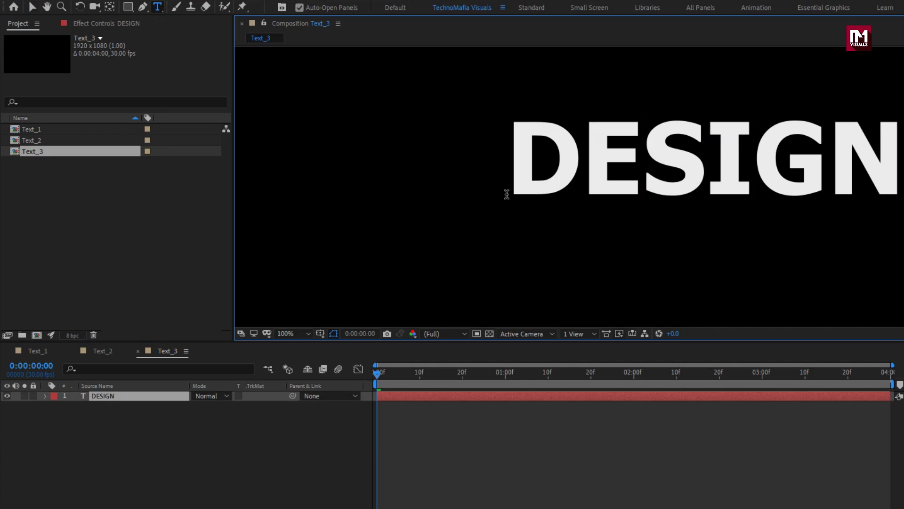
key("Escape")
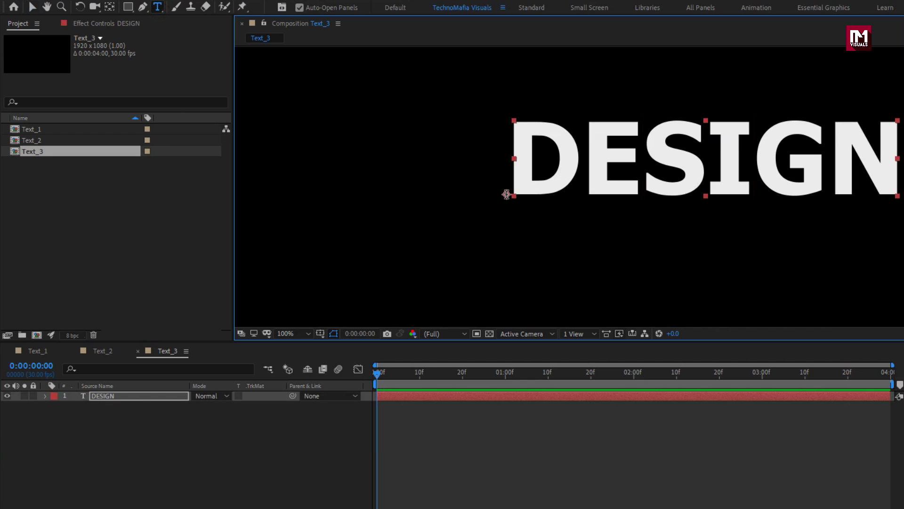
Centre the DESIGN text horizontally and vertically in the composition
left_click(285, 333)
left_click(299, 356)
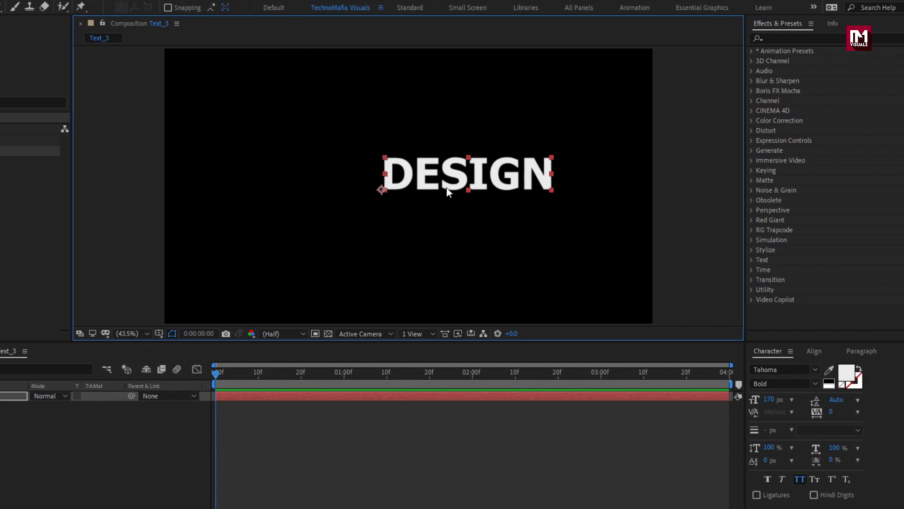
left_click(813, 351)
left_click(777, 380)
left_click(834, 379)
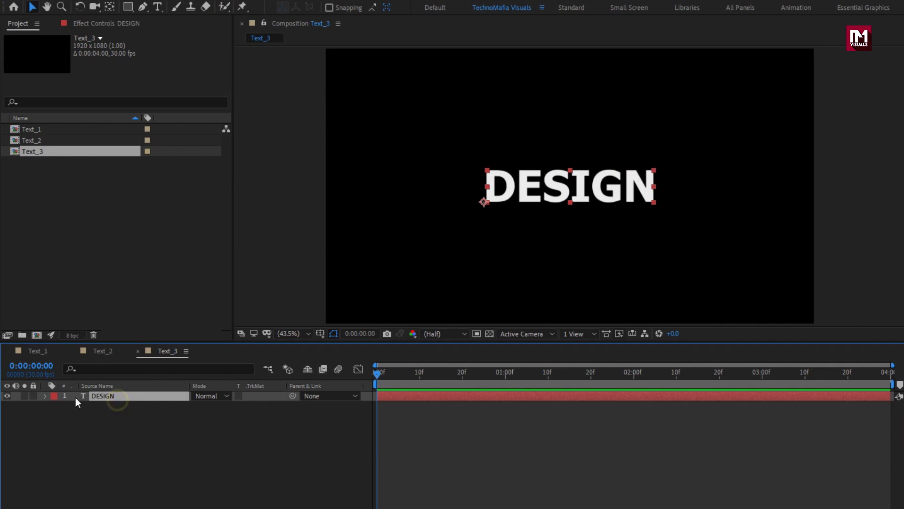
Add a Tracking text animator to the DESIGN layer
left_click(44, 396)
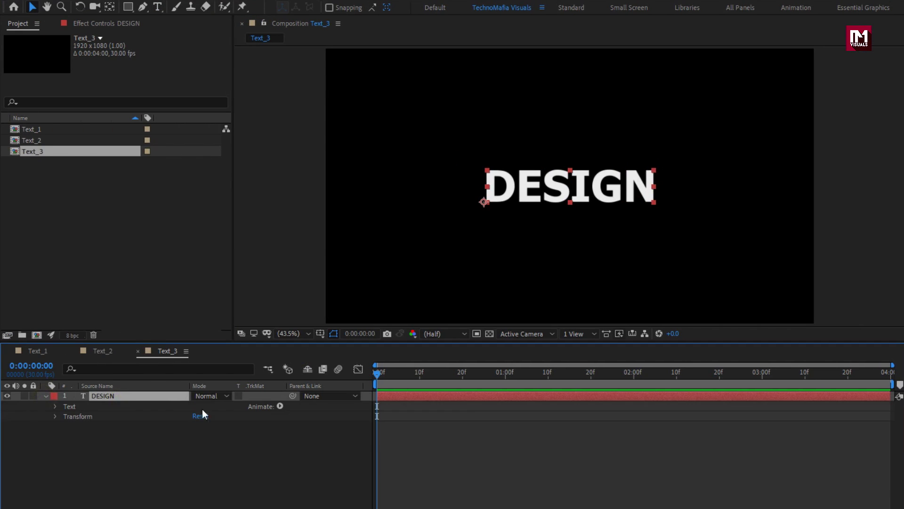
left_click(280, 406)
left_click(305, 324)
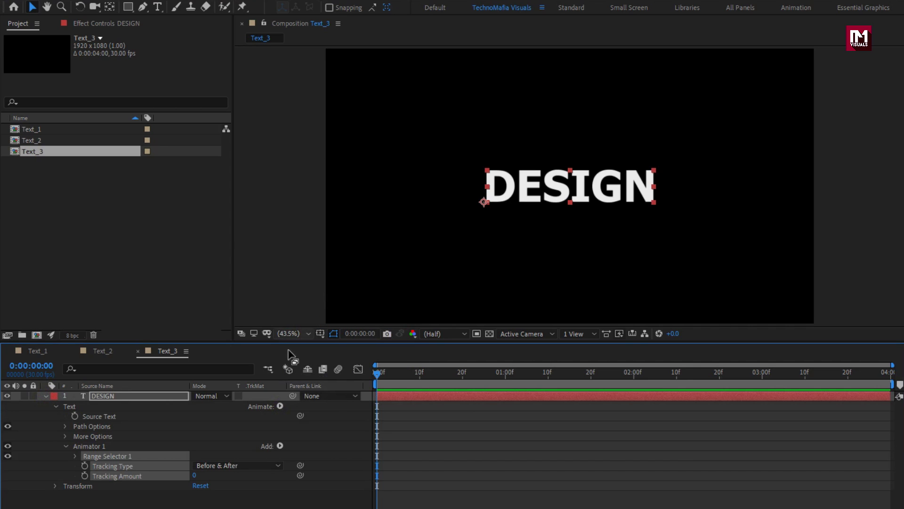
Keyframe the range selector's Offset from -100% at 0:00:00:00 to 100% at 0:00:01:00
left_click(75, 456)
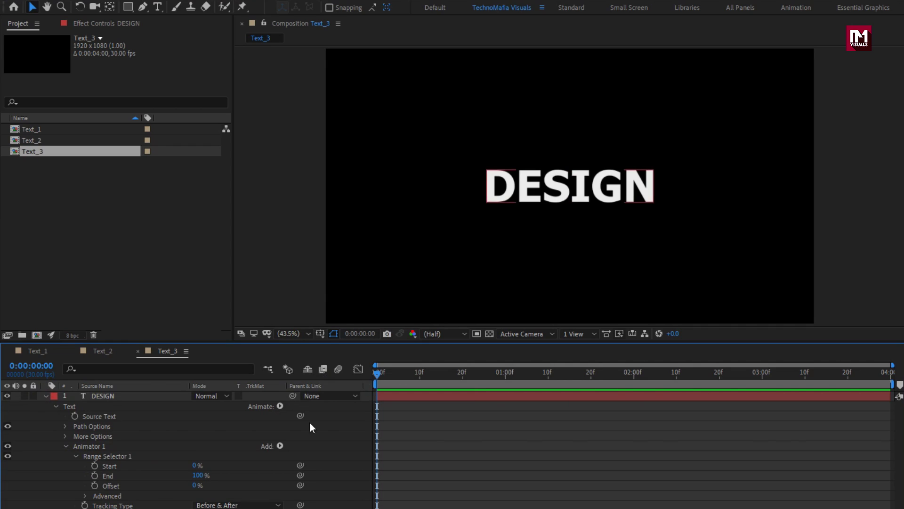
left_click(96, 485)
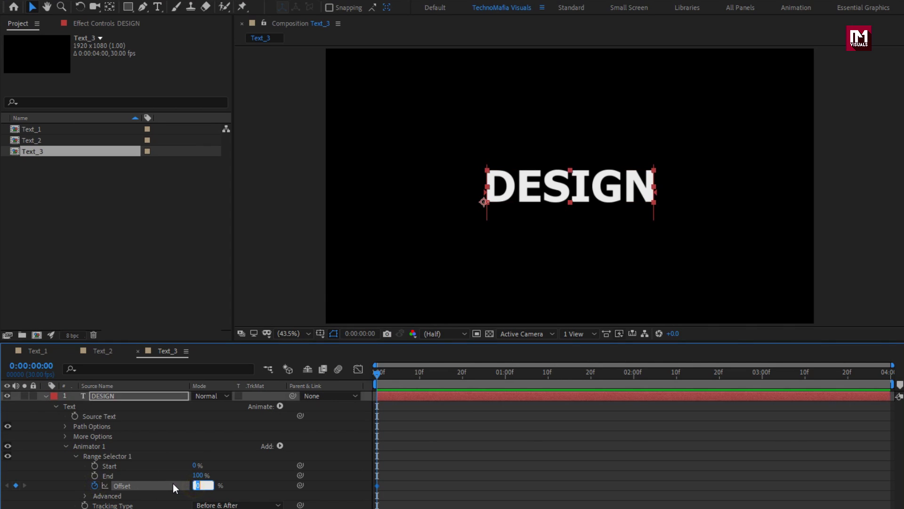
type("-100")
key("Return")
left_click(504, 377)
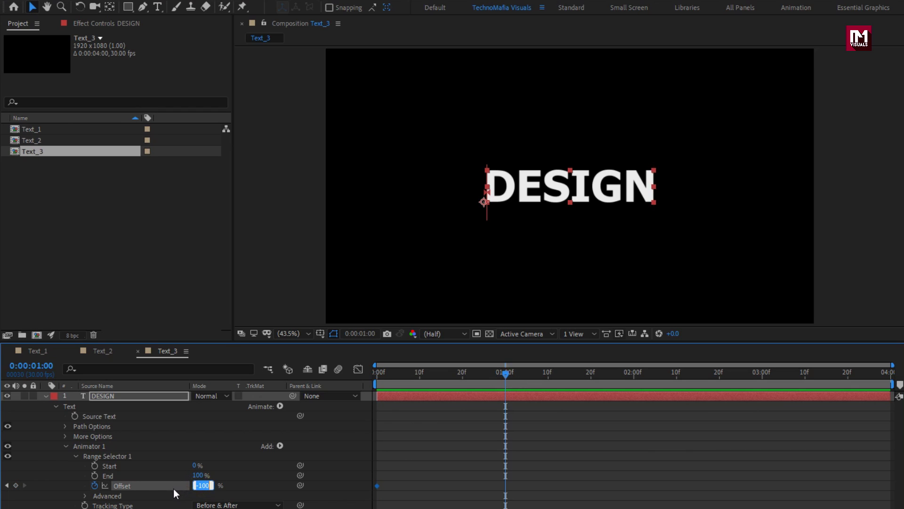
type("100")
key("Return")
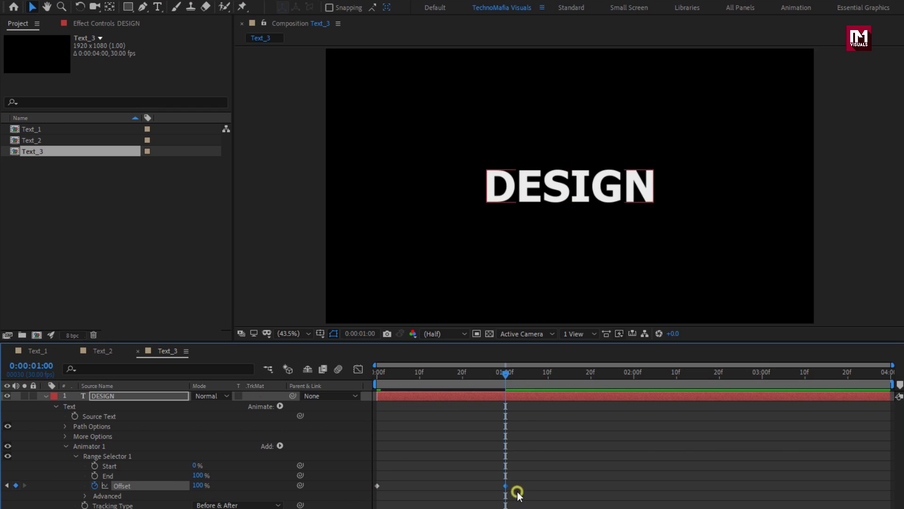
Apply Easy Ease to both Offset keyframes of the DESIGN text
left_click_drag(516, 490, 372, 474)
left_click(376, 485)
right_click(376, 485)
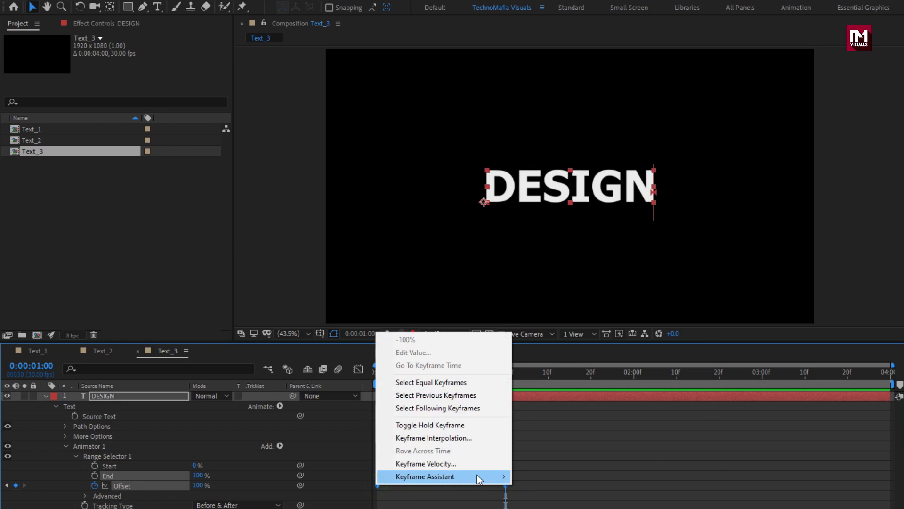
mouse_move(510, 474)
left_click(544, 387)
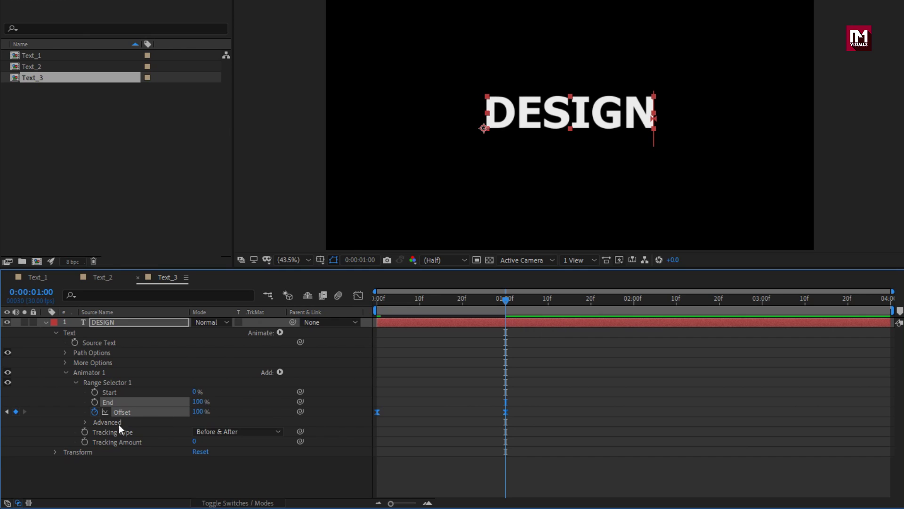
Set the range selector's advanced Shape to Ramp Up, Ease High to -100% and Ease Low to 100%
left_click(101, 423)
left_click(85, 423)
scroll(85, 422, "down", 3)
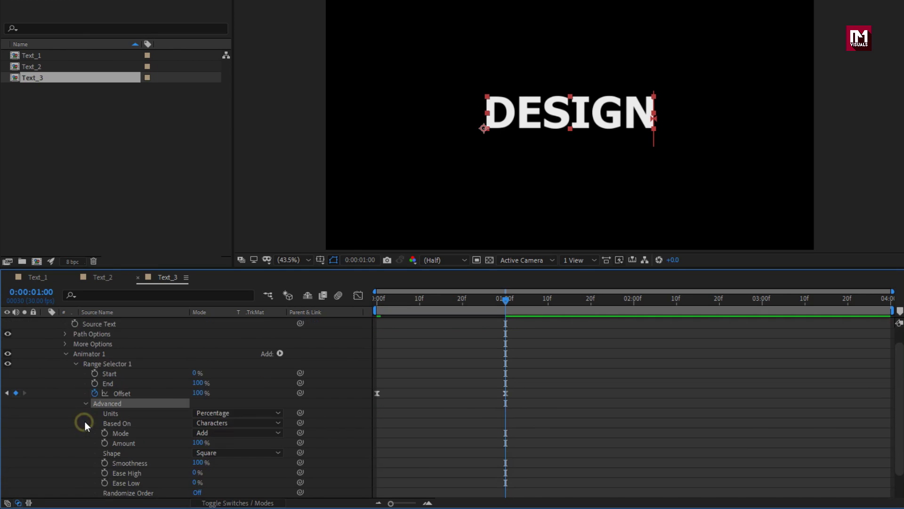
left_click(219, 424)
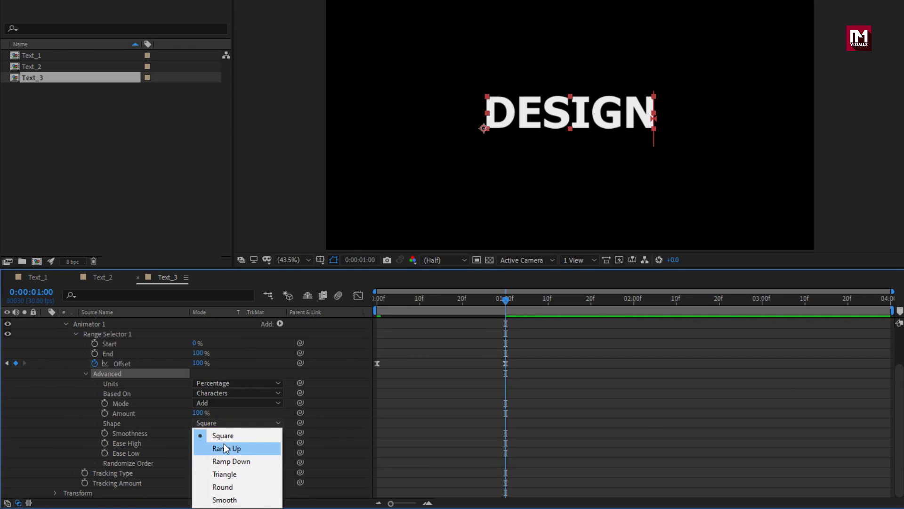
left_click(224, 446)
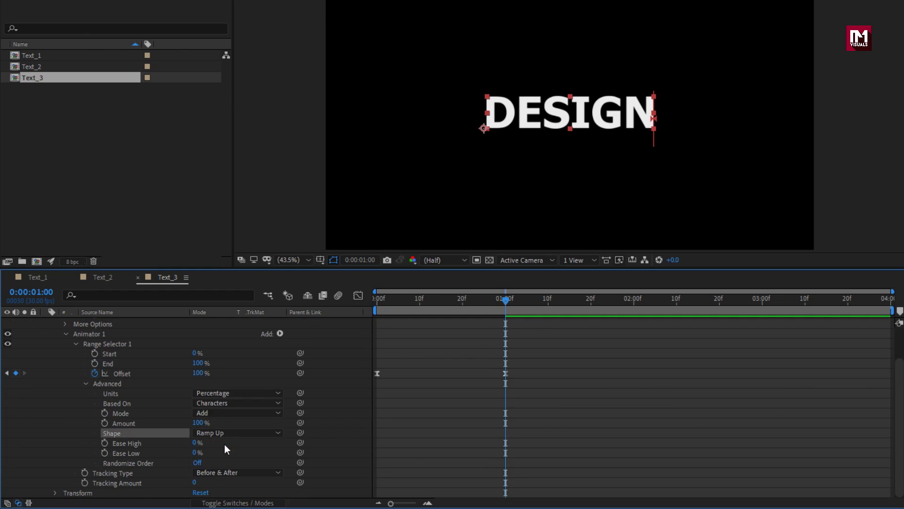
left_click_drag(194, 443, 299, 442)
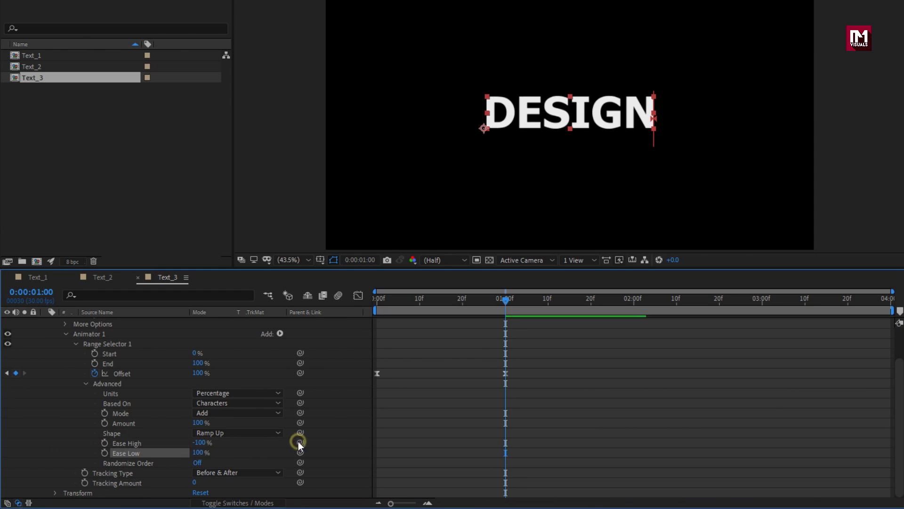
Add an Opacity property to the DESIGN text animator, set it to 0%, and preview the fade
left_click(281, 334)
mouse_move(323, 337)
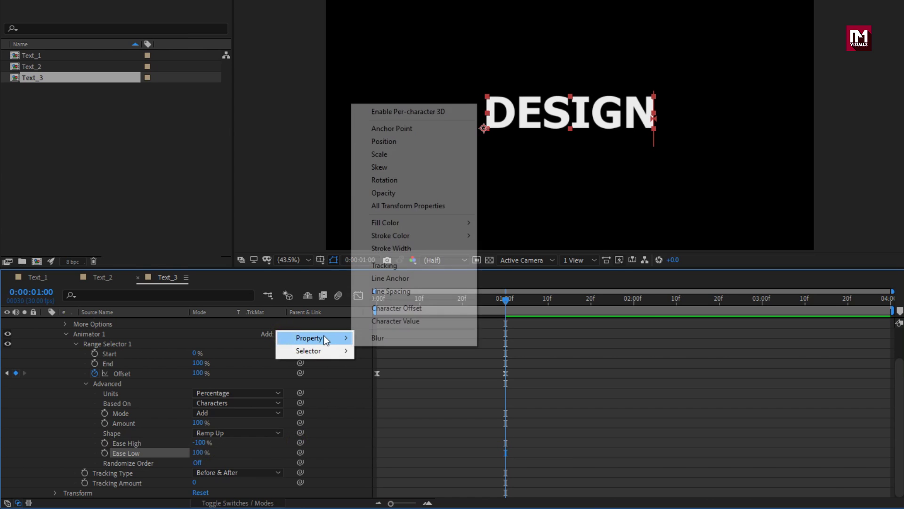
left_click(386, 193)
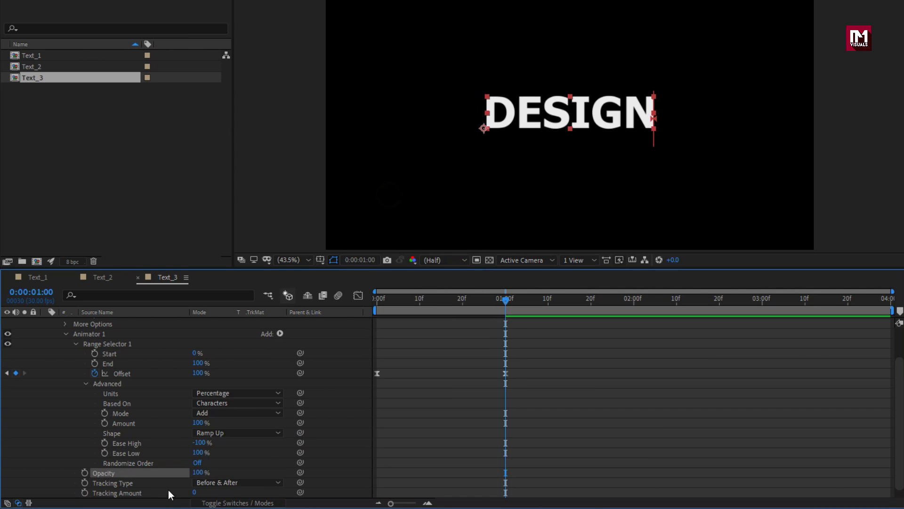
left_click_drag(197, 473, 68, 478)
left_click_drag(403, 298, 444, 288)
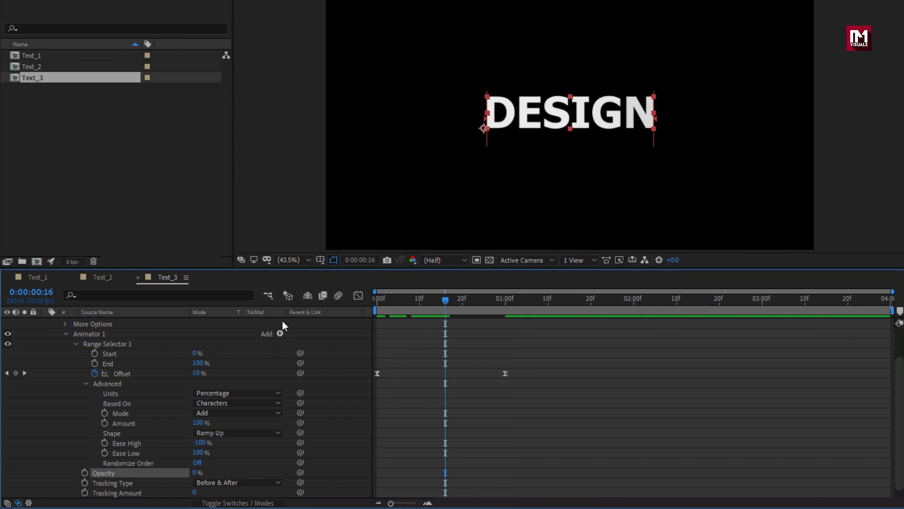
Add a Rotation property to the DESIGN text animator and set it to 20°
left_click(280, 333)
mouse_move(316, 337)
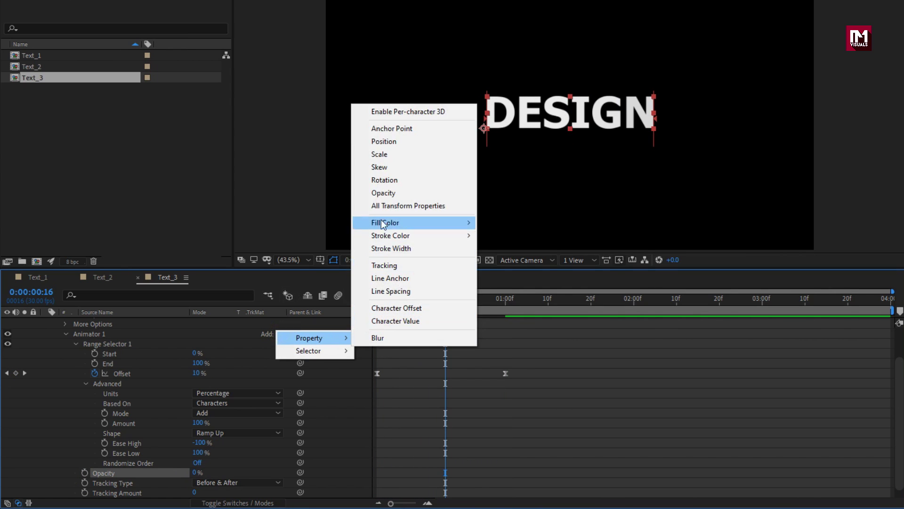
left_click(384, 180)
left_click(212, 472)
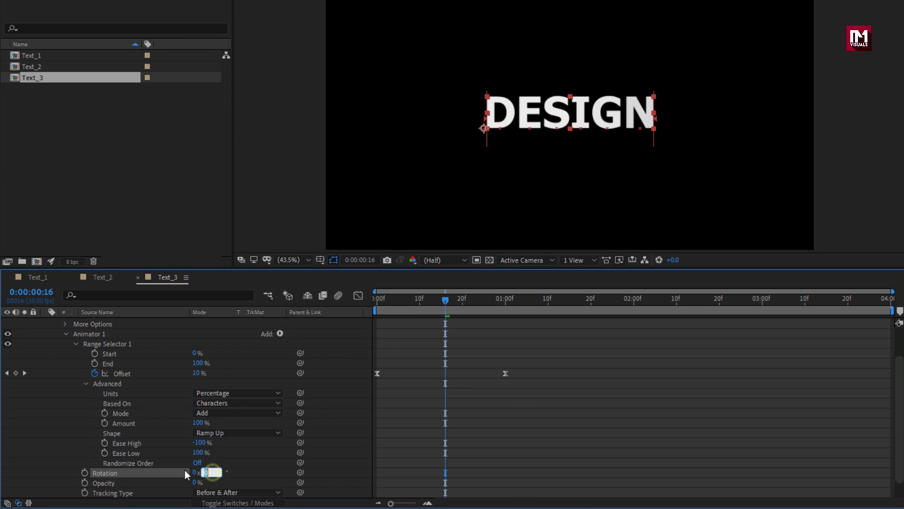
scroll(176, 468, "down", 1)
type("2")
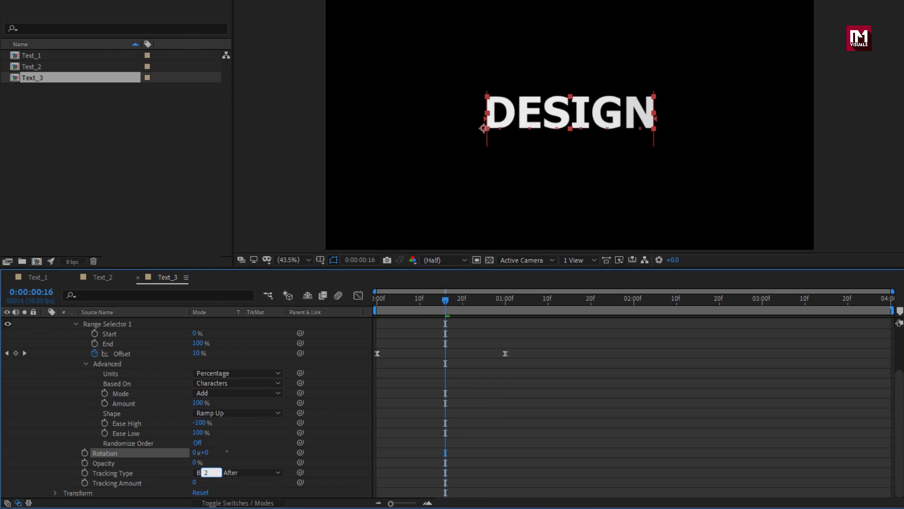
type("0")
key("Return")
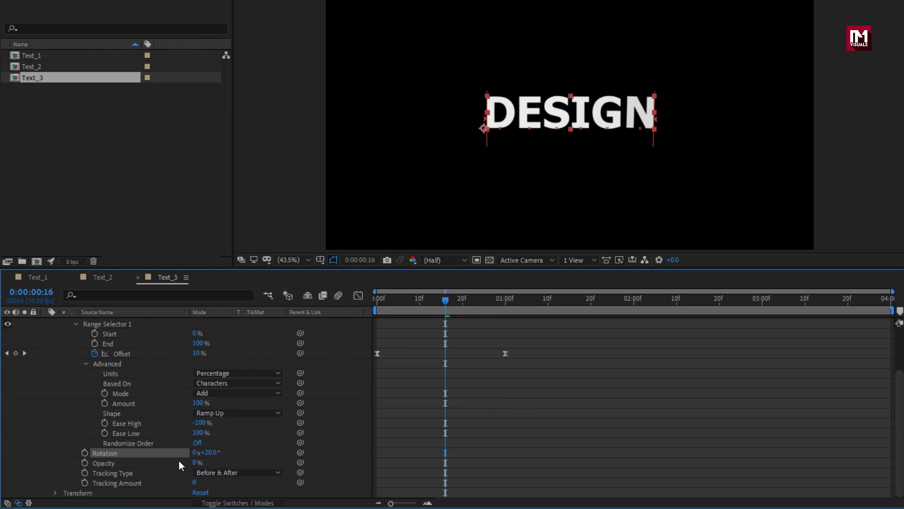
Add a Scale property to the DESIGN text animator, set it to 0%, and preview the letter animation
scroll(179, 459, "up", 3)
left_click(281, 372)
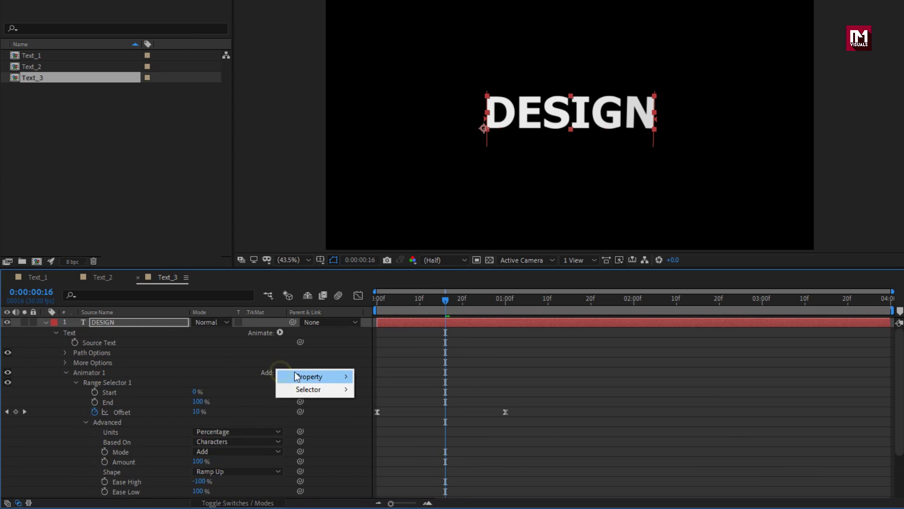
mouse_move(329, 372)
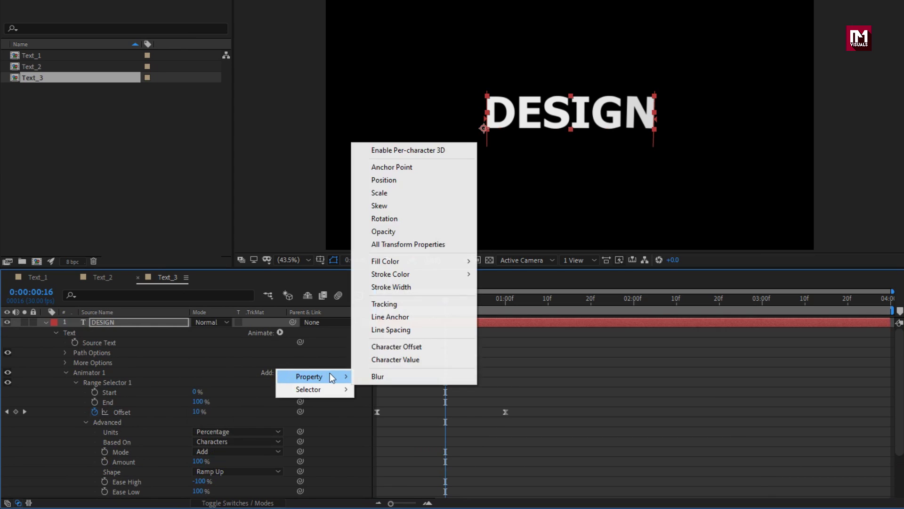
left_click(386, 200)
scroll(285, 400, "down", 3)
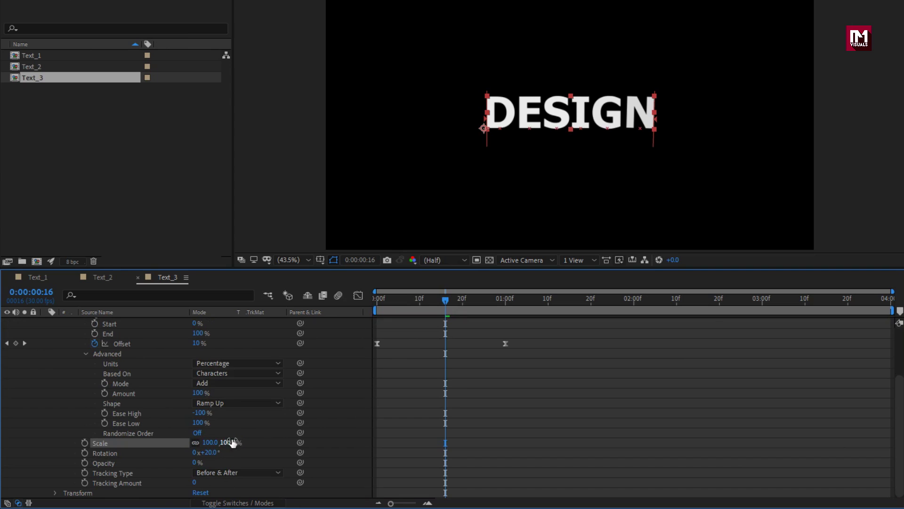
left_click(211, 442)
type("0")
key("Return")
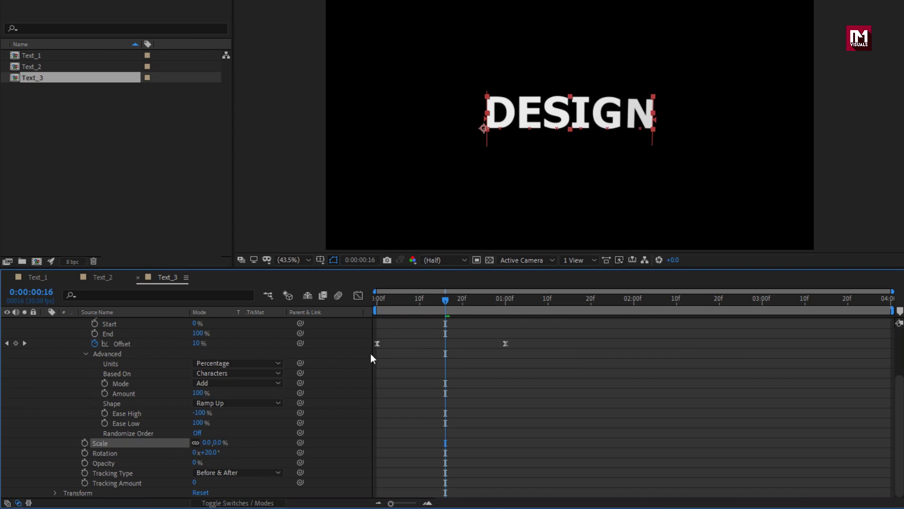
left_click_drag(410, 299, 444, 300)
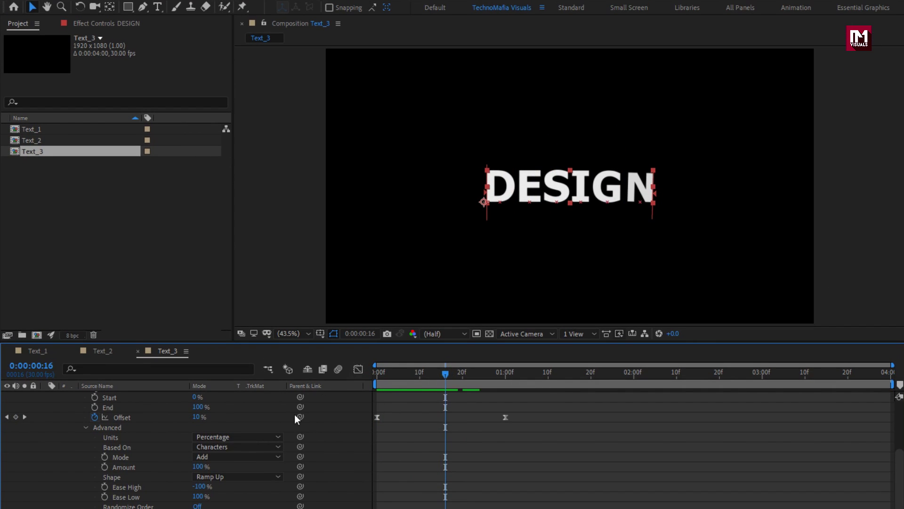
Draw a red rectangle about 782 × 180 px around the DESIGN text and place its layer beneath the text layer
scroll(296, 422, "up", 5)
left_click(64, 393)
left_click(45, 396)
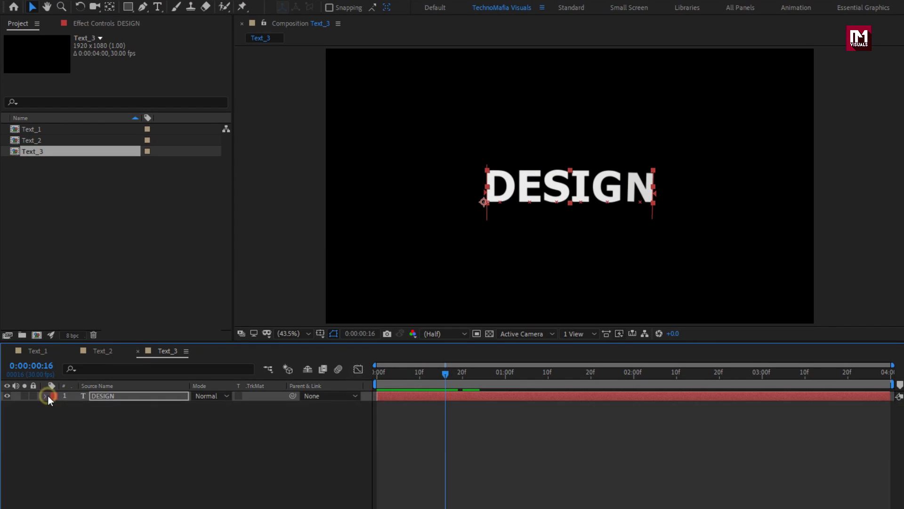
left_click(148, 420)
scroll(562, 202, "up", 1)
scroll(561, 202, "up", 2)
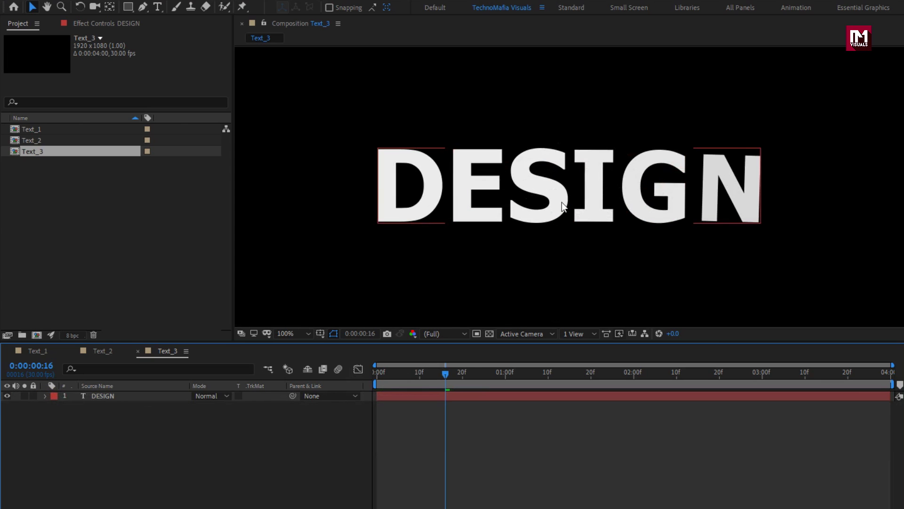
left_click(129, 8)
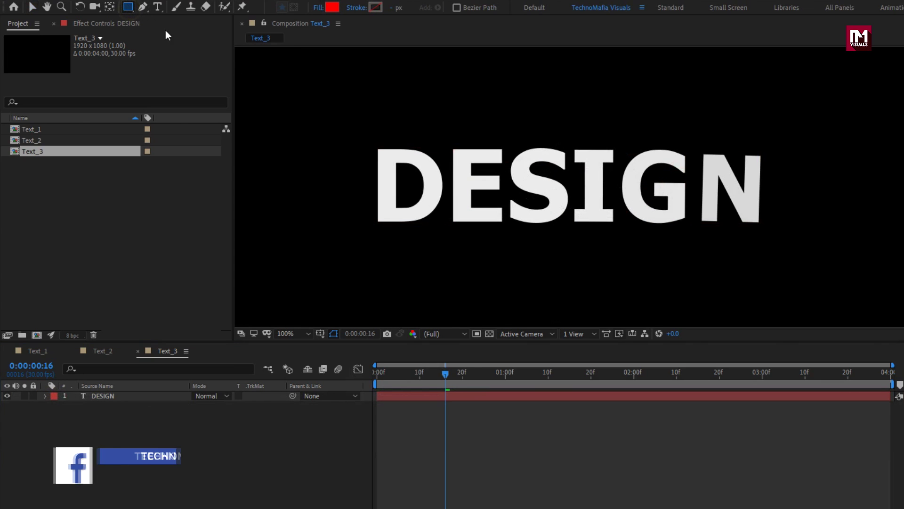
left_click_drag(349, 134, 806, 238)
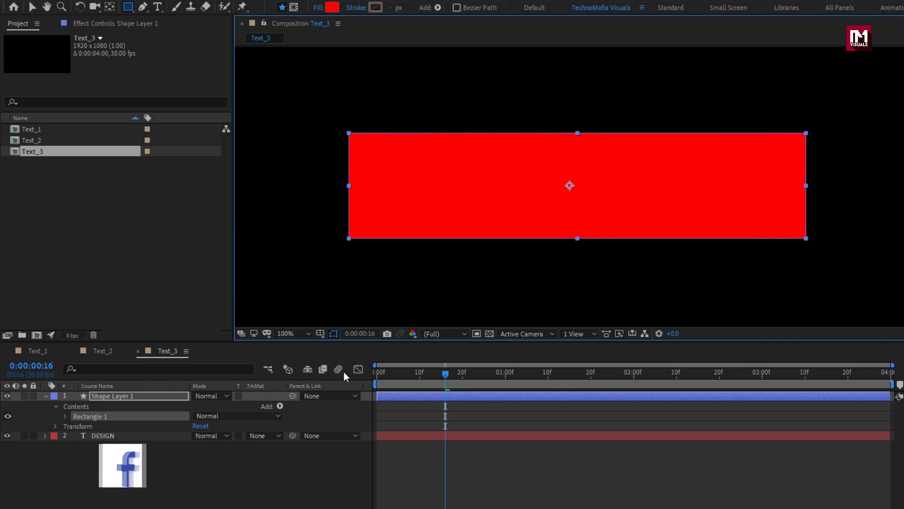
left_click(44, 396)
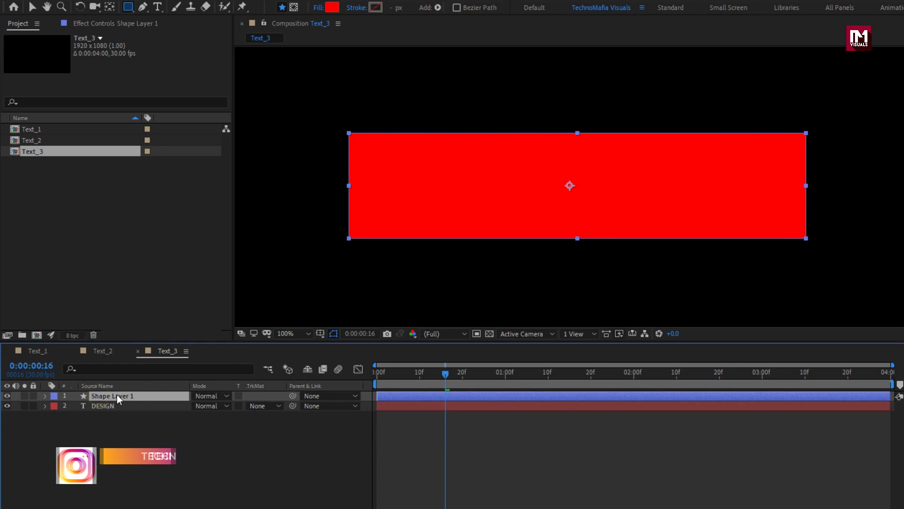
left_click_drag(117, 395, 120, 419)
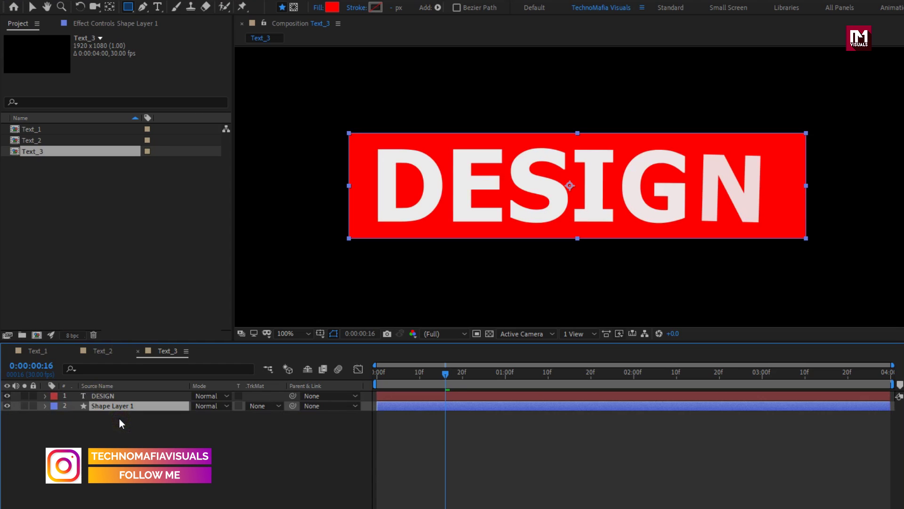
Set the rectangle's track matte to Alpha Inverted Matte "DESIGN" and parent it to the DESIGN layer
left_click(264, 406)
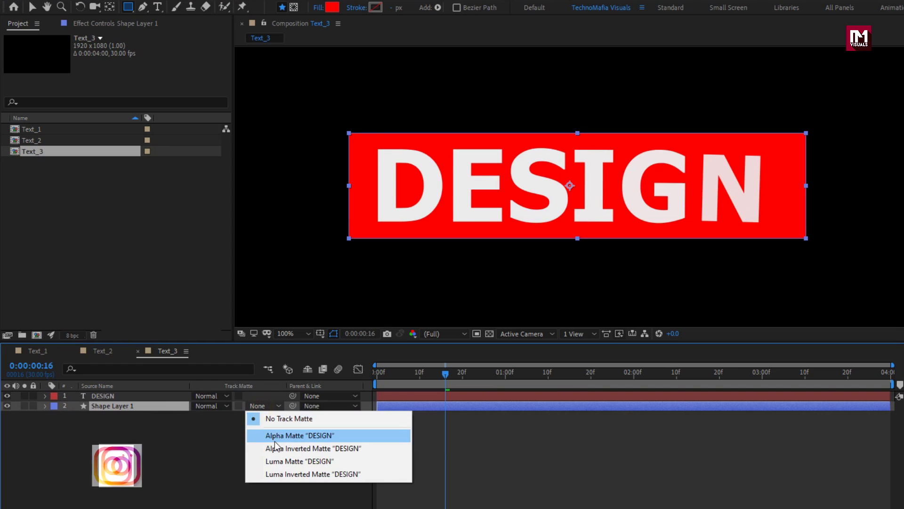
left_click(275, 435)
left_click(263, 406)
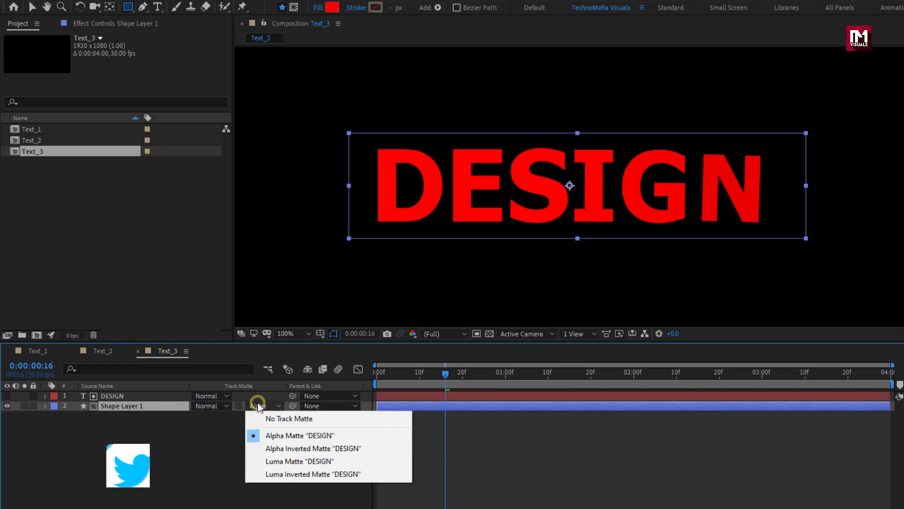
left_click(272, 448)
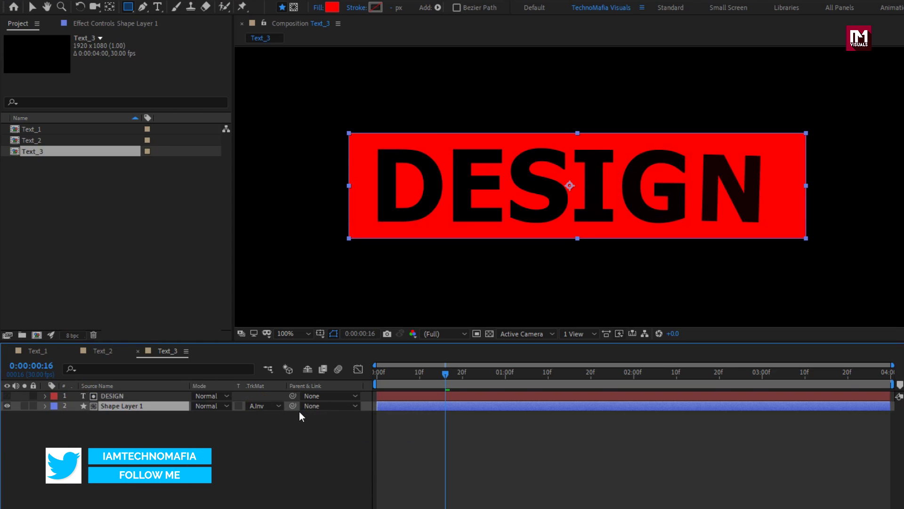
left_click(317, 406)
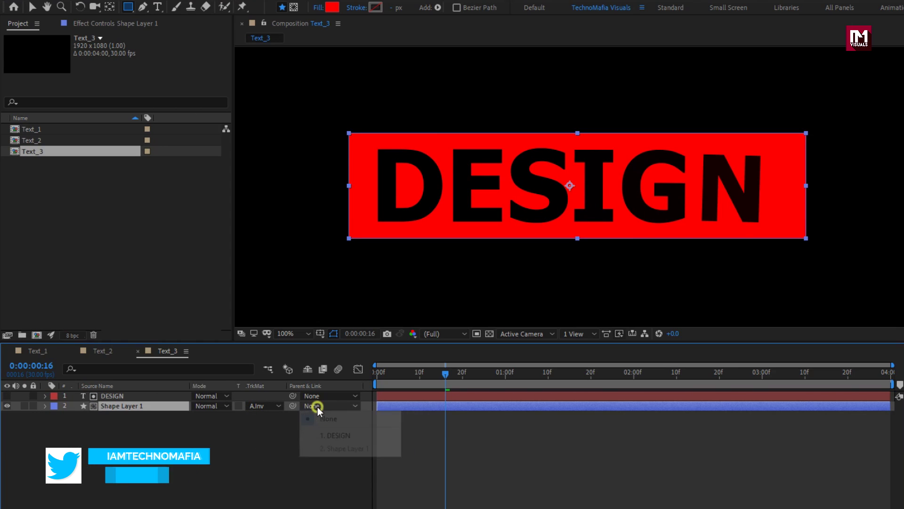
left_click(325, 434)
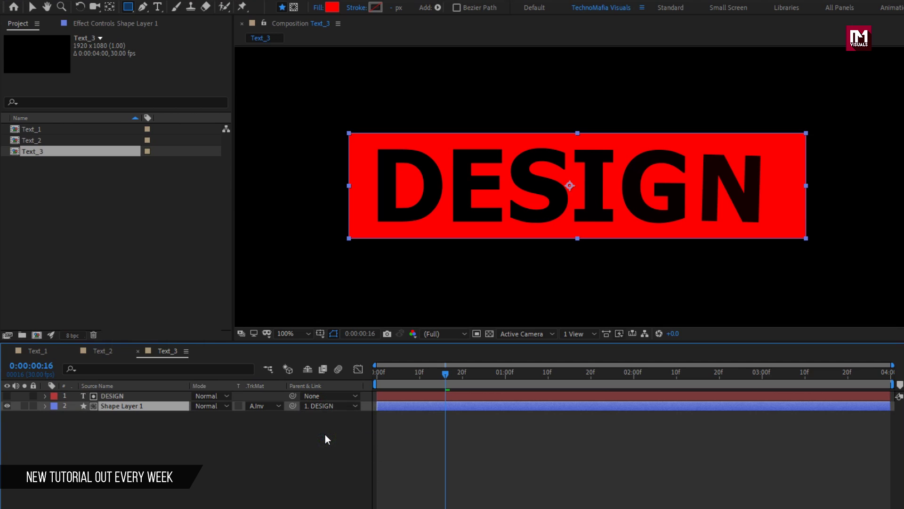
left_click_drag(437, 378, 484, 372)
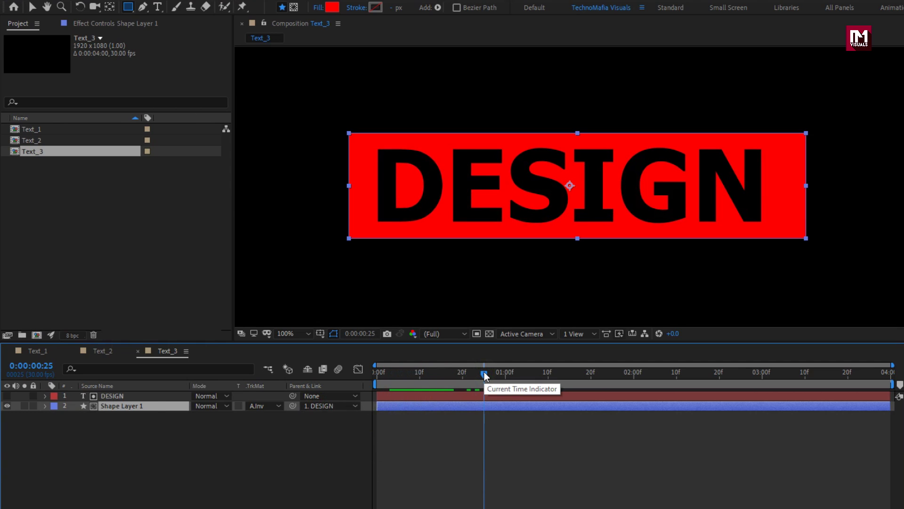
Copy the Size expression from the Notepad notes and apply it to the Size of the rectangle layer's Rectangle Path 1
left_click(125, 408)
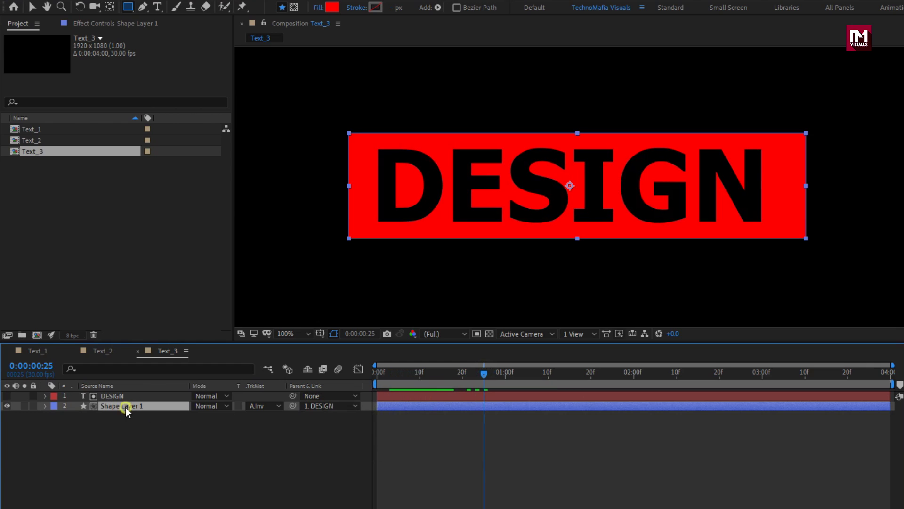
left_click(45, 406)
left_click(65, 426)
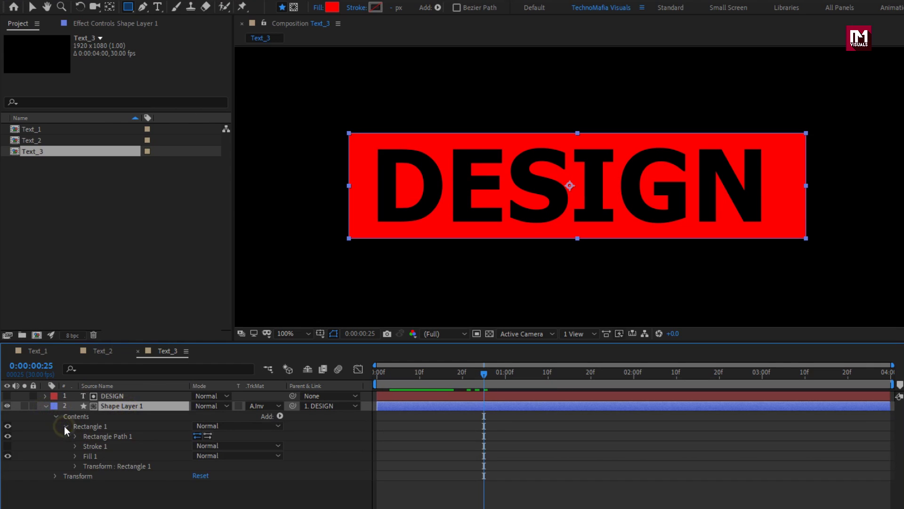
left_click(75, 436)
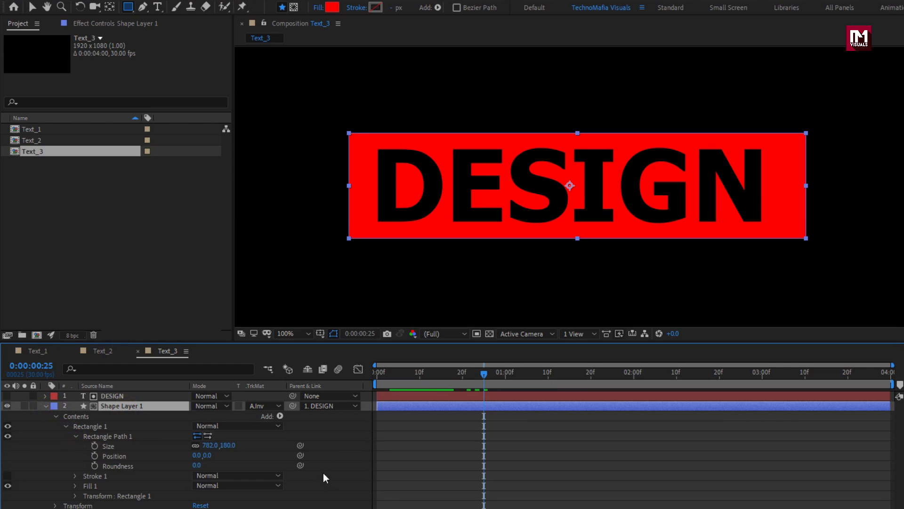
key("alt+Tab")
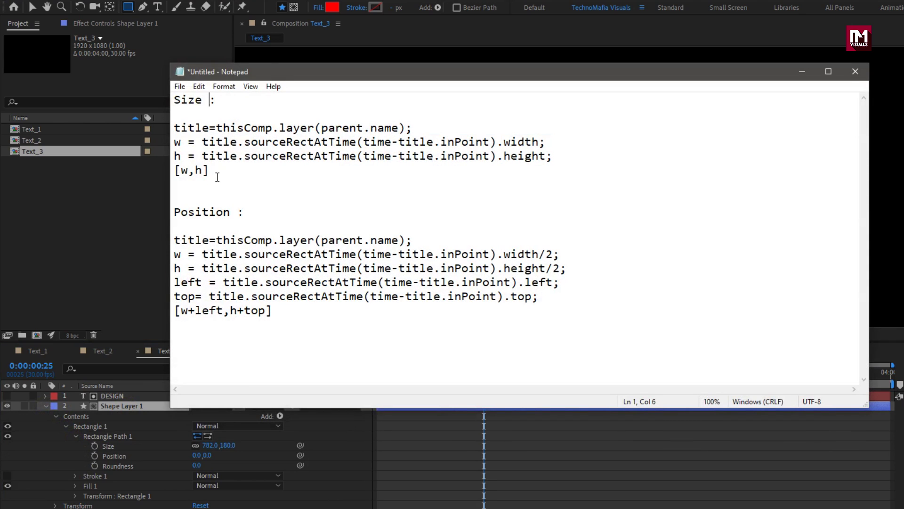
left_click_drag(217, 177, 177, 127)
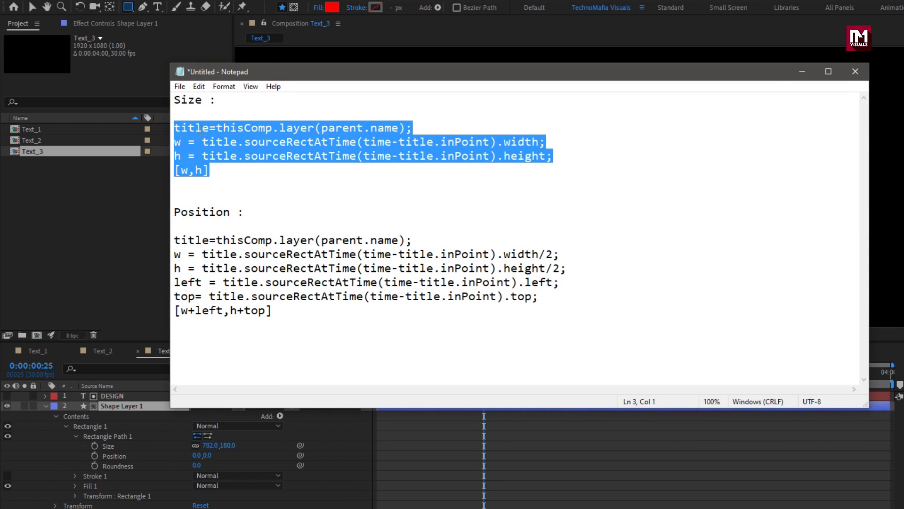
right_click(200, 129)
left_click(227, 168)
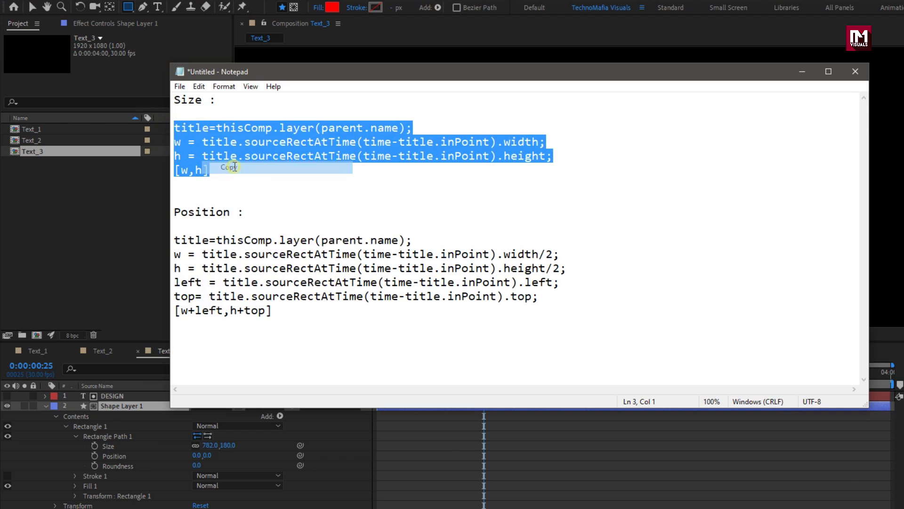
left_click(803, 71)
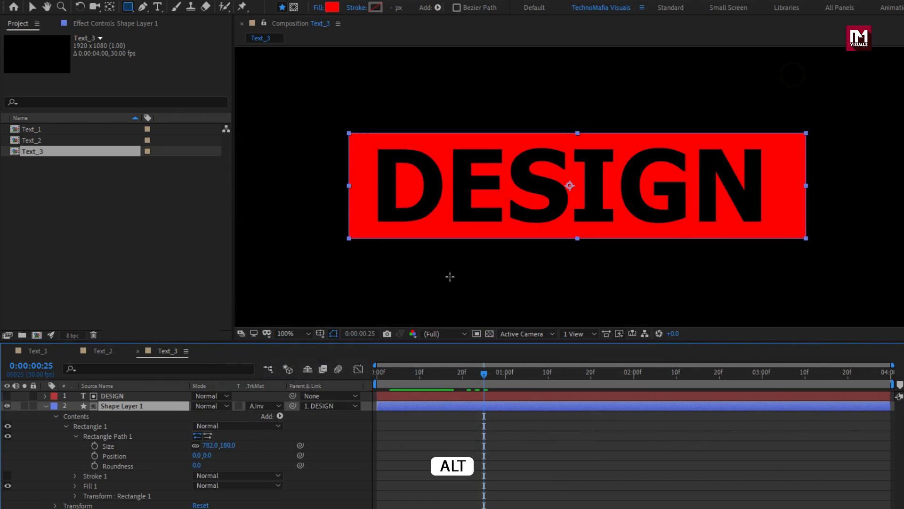
left_click(94, 446, "alt")
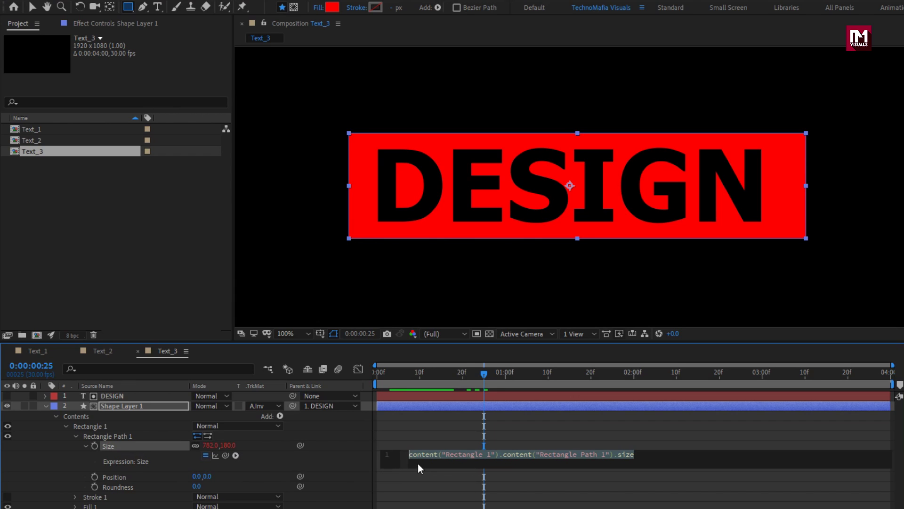
key("ctrl+v")
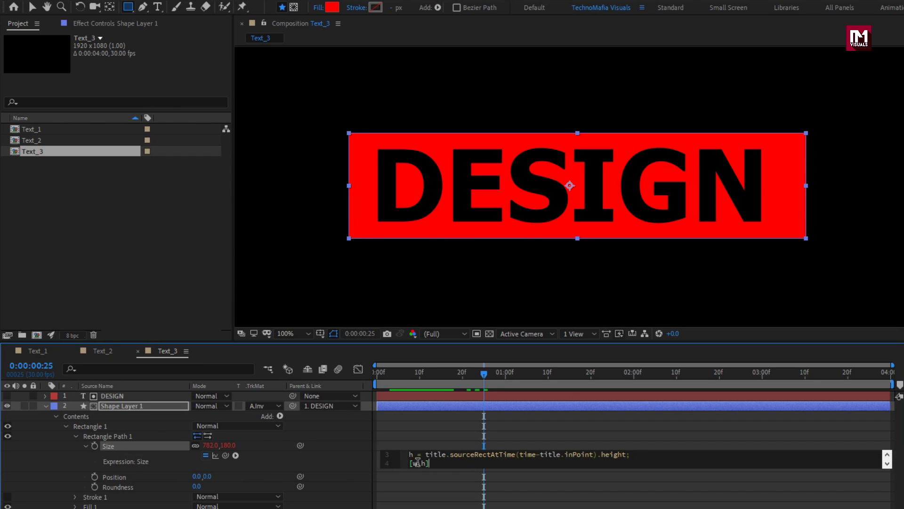
key("KP_Enter")
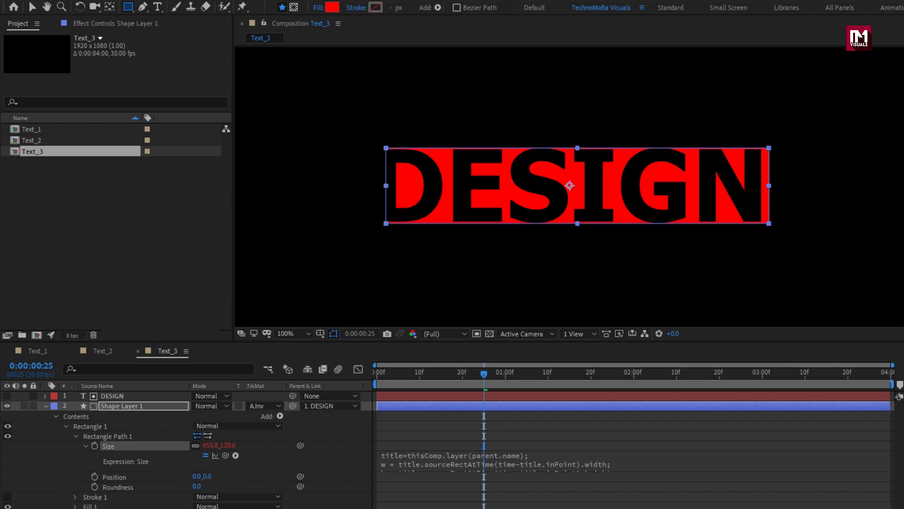
Copy the Position expression from the Notepad notes and apply it to the Position of Rectangle Path 1
key("alt+Tab")
left_click_drag(272, 310, 185, 239)
right_click(184, 240)
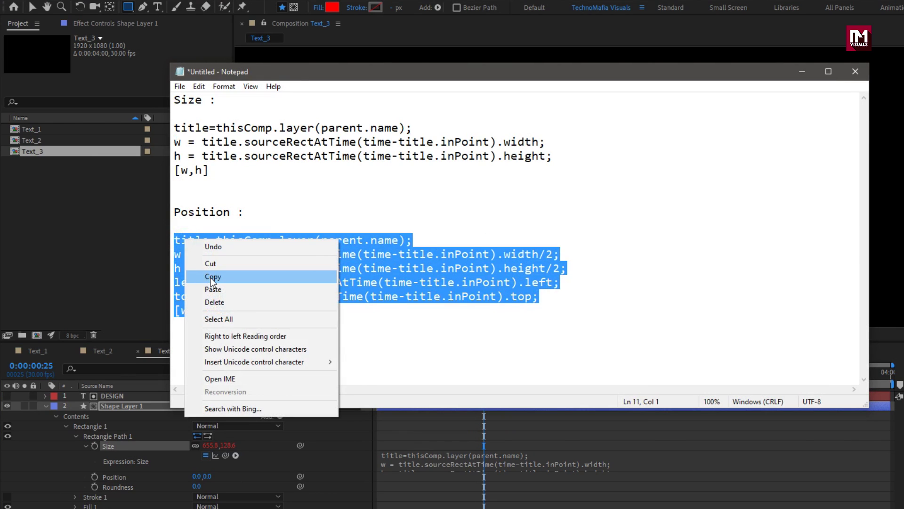
left_click(213, 276)
left_click(801, 73)
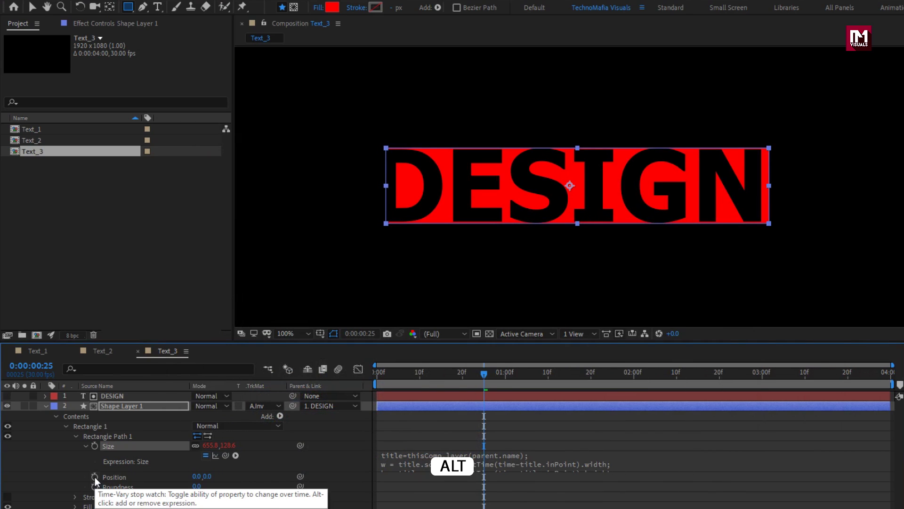
left_click(95, 476, "alt")
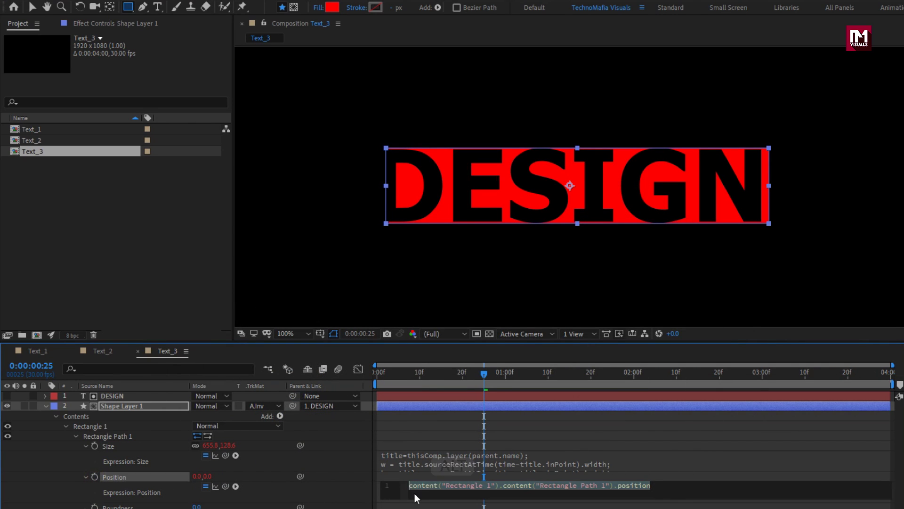
key("ctrl+v")
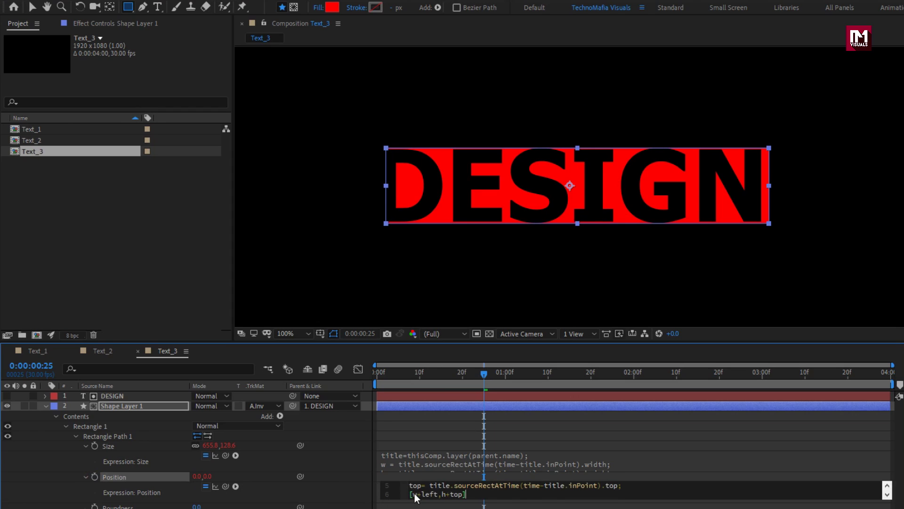
key("KP_Enter")
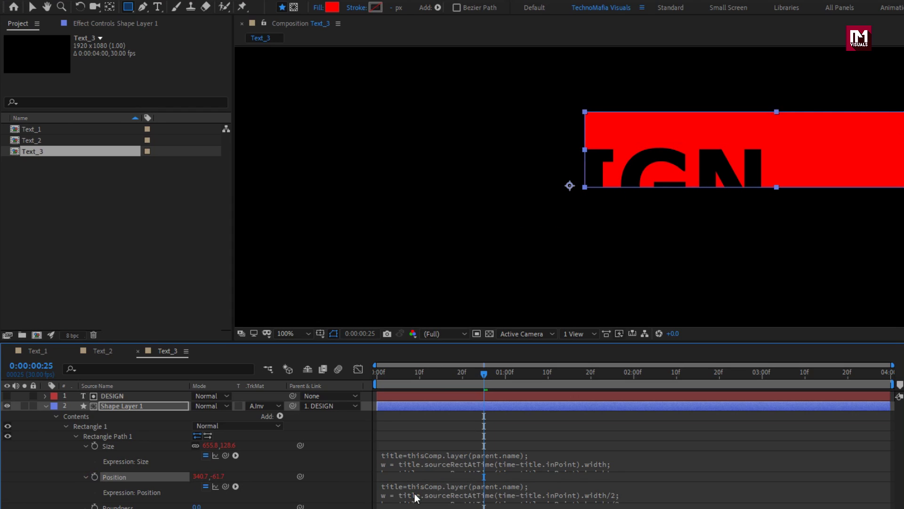
Move the red rectangle back over the DESIGN text in the composition so that it covers the word
left_click(46, 406)
left_click(108, 406)
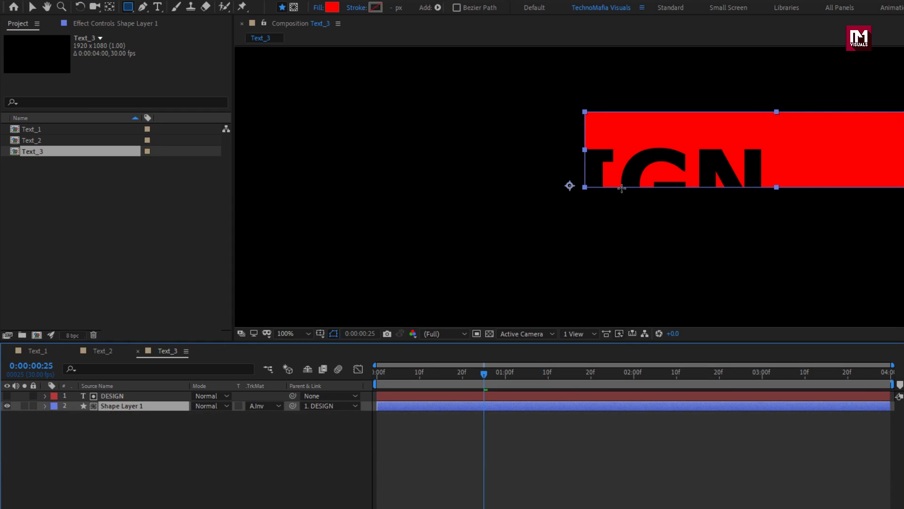
key("v")
left_click_drag(730, 140, 522, 173)
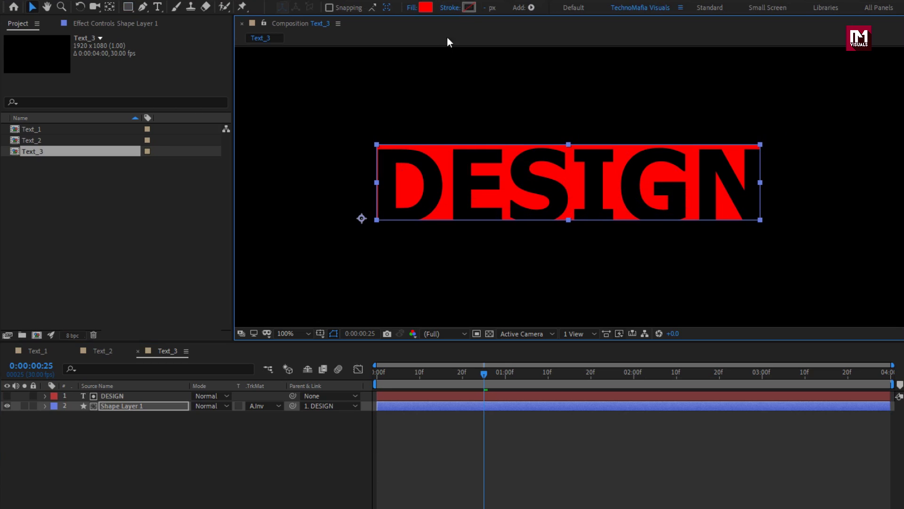
Give the red rectangle a solid 50 px stroke and nudge it slightly so that its border surrounds the DESIGN text evenly
left_click(462, 10)
left_click(516, 250)
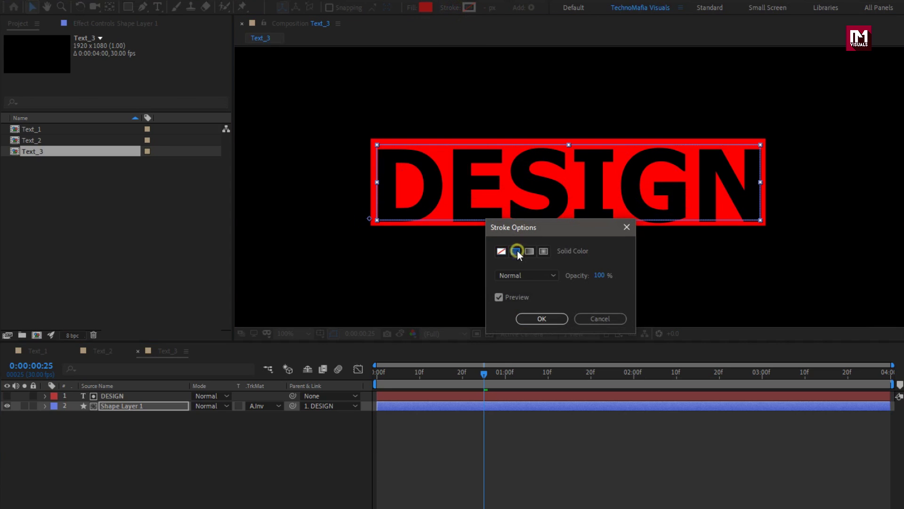
left_click(529, 317)
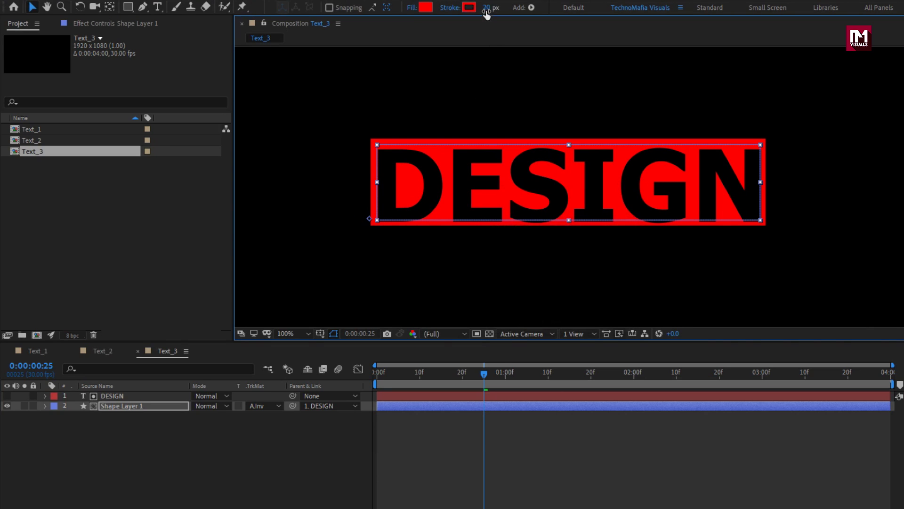
left_click_drag(487, 8, 503, 7)
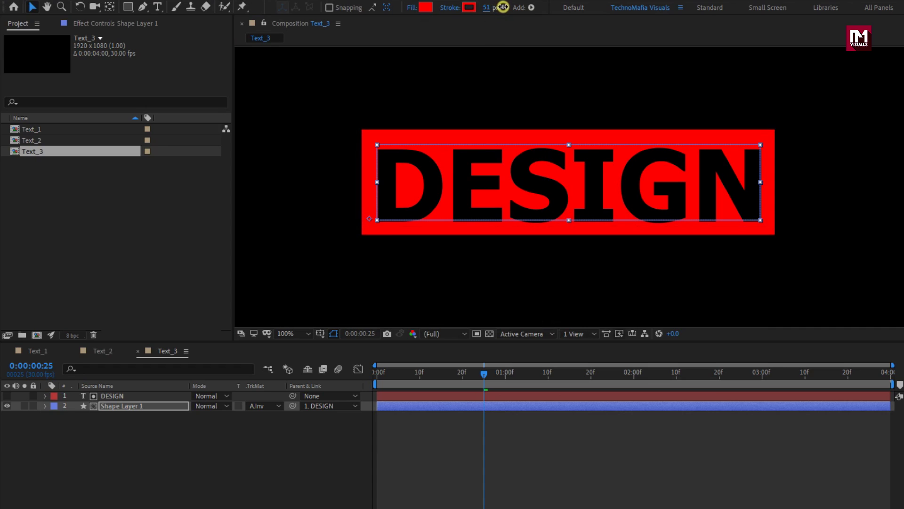
left_click_drag(508, 123, 505, 137)
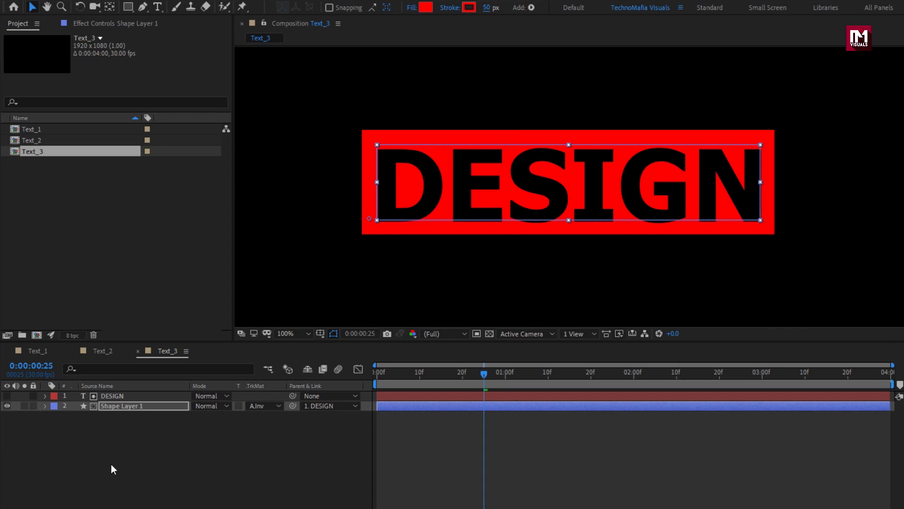
left_click(122, 406)
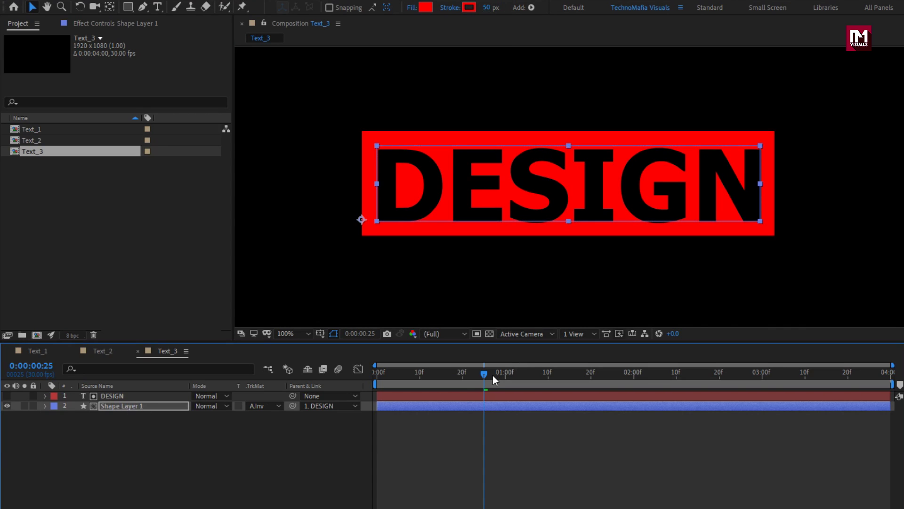
Test the auto-sizing box by replacing the DESIGN text with "Animation", undo the text change and preview the animation
left_click_drag(493, 375, 587, 380)
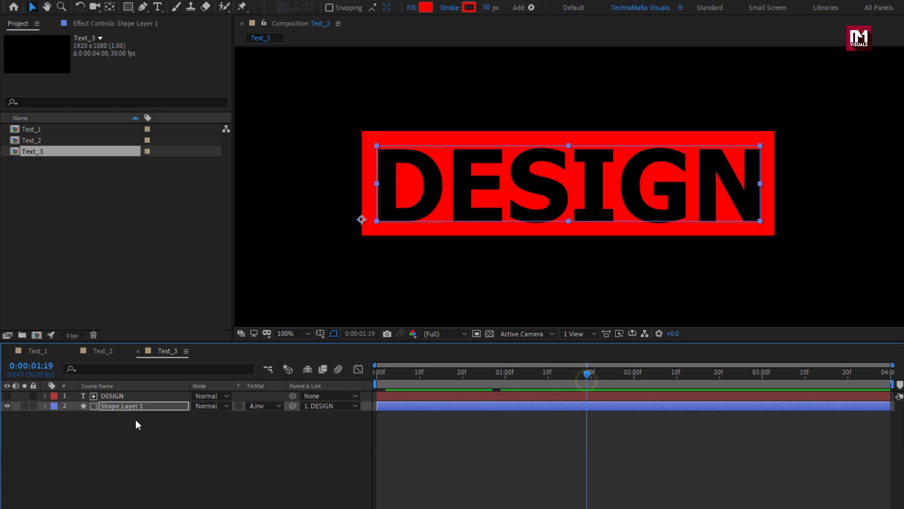
double_click(115, 396)
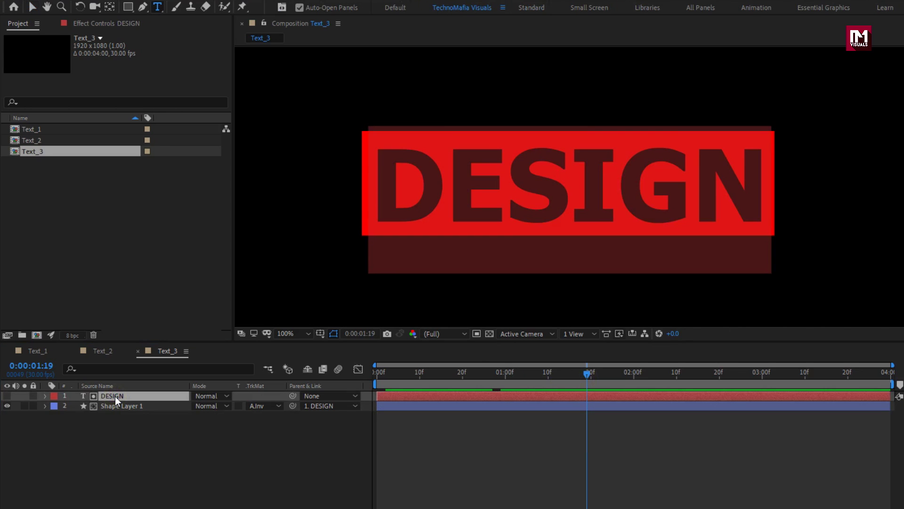
type("Animation")
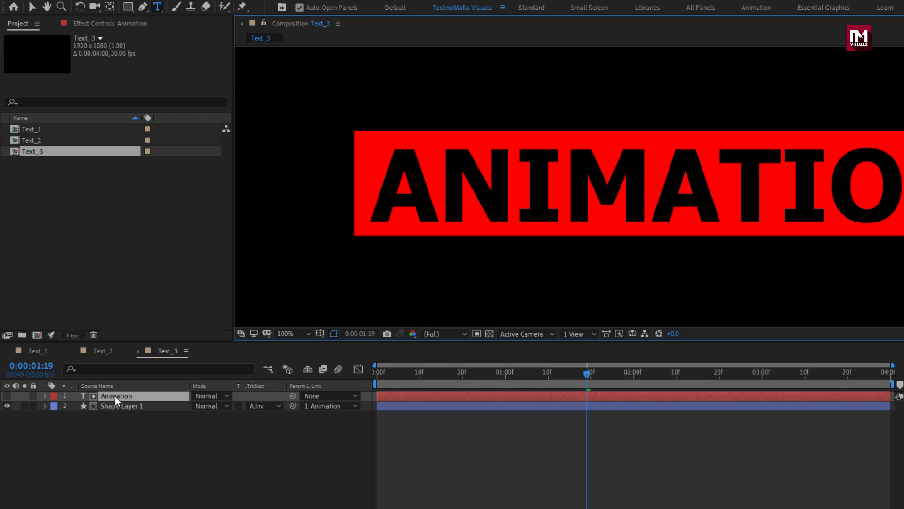
key("ctrl+z")
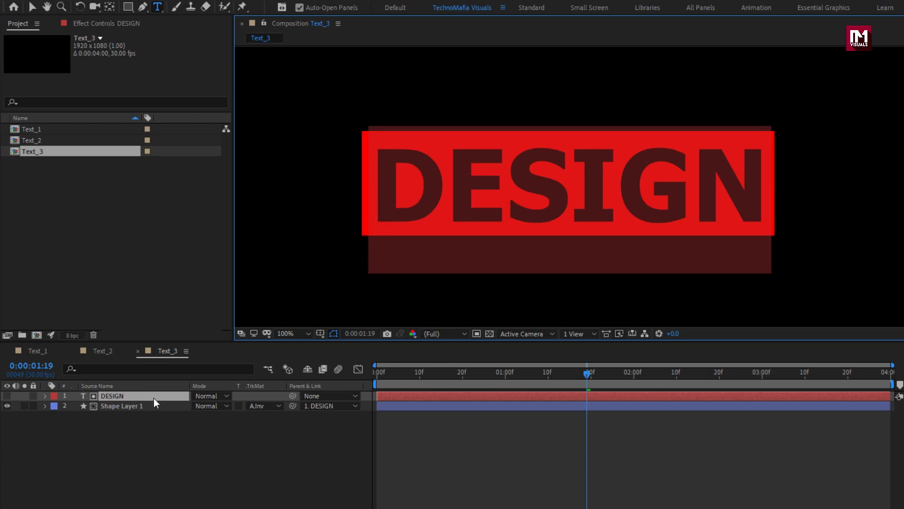
left_click_drag(376, 374, 603, 372)
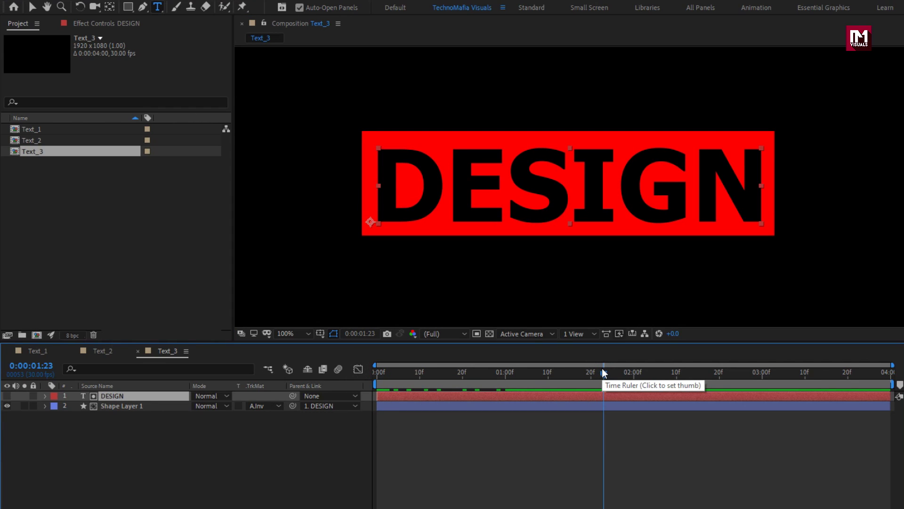
Create a new four-second 1920 x 1080 composition at 30 fps named Title_14
key("ctrl+n")
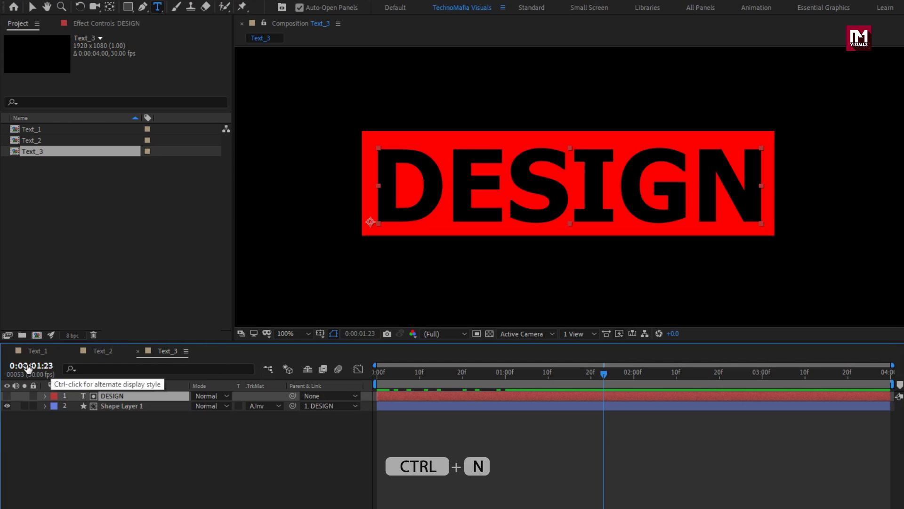
type("T")
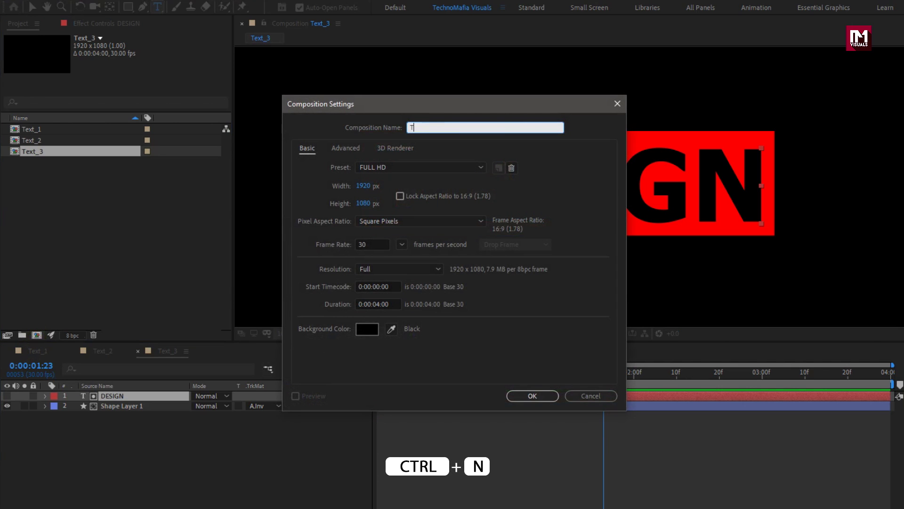
type("itle_14")
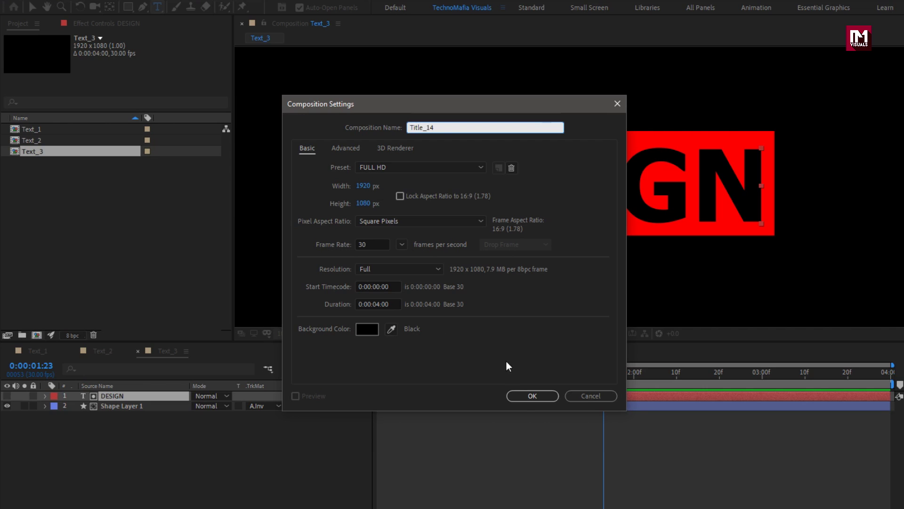
left_click(525, 396)
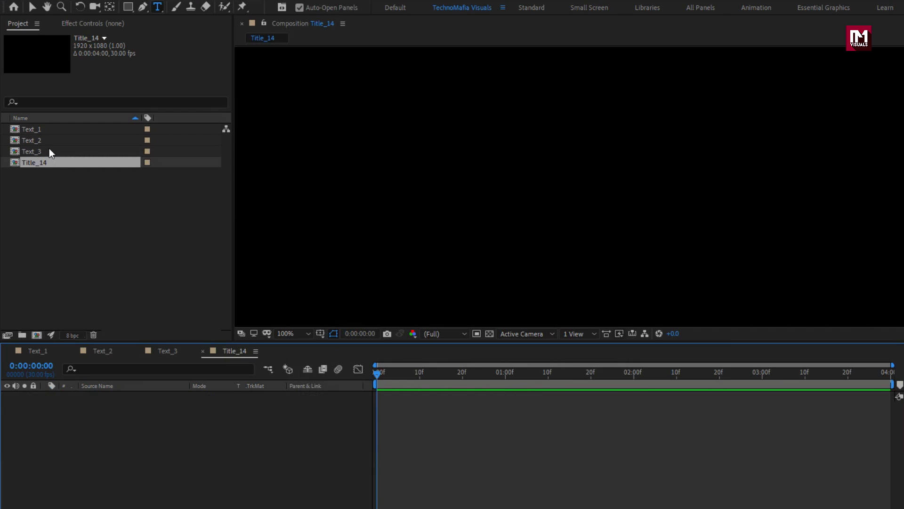
Create a red 1920 x 1080 solid named BG in the Title_14 composition
right_click(121, 433)
mouse_move(230, 437)
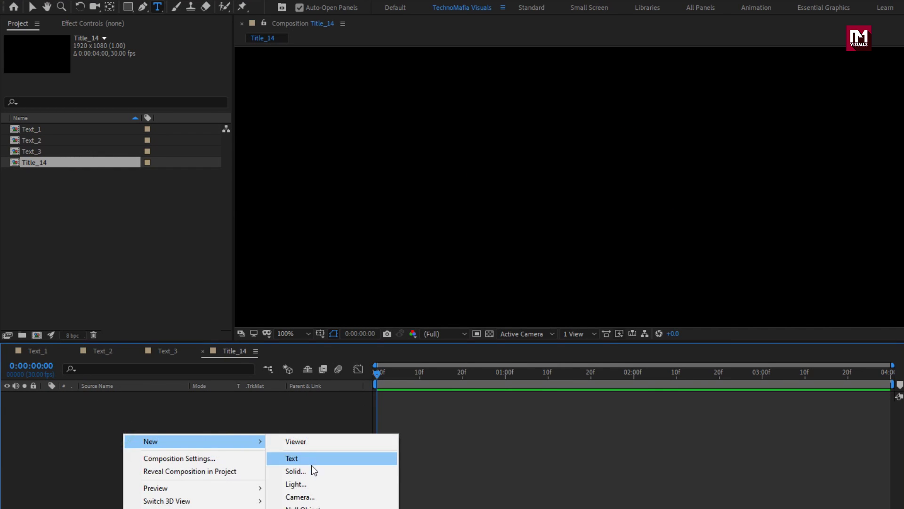
left_click(312, 470)
type("BG")
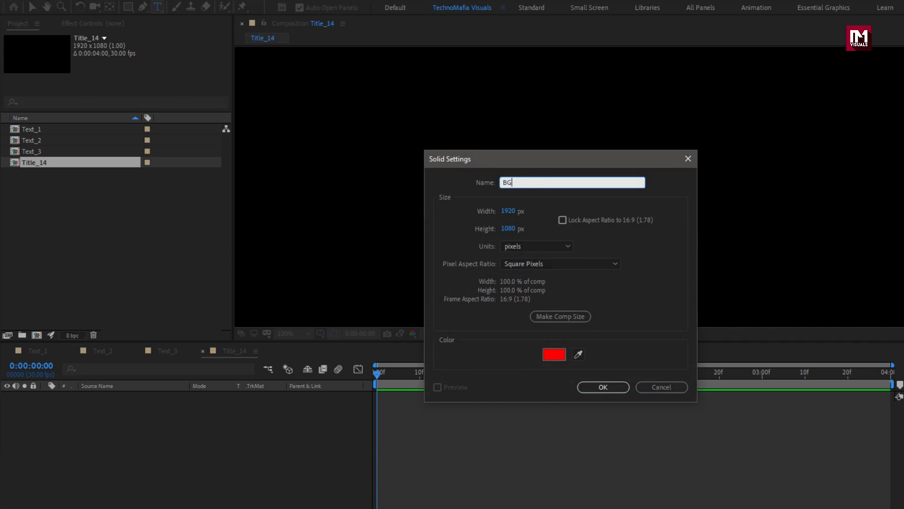
left_click(602, 387)
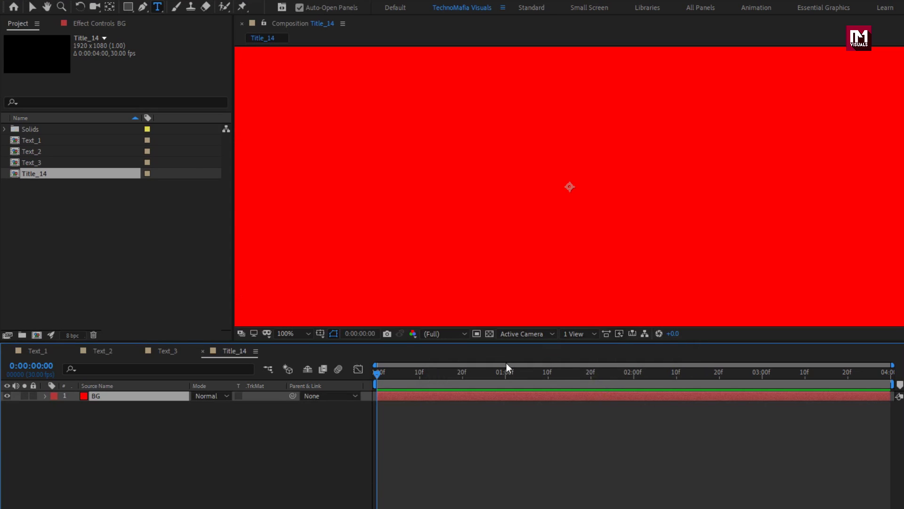
Search the effects for "fill" and apply the Fill effect to the BG solid
left_click(292, 338)
left_click(294, 360)
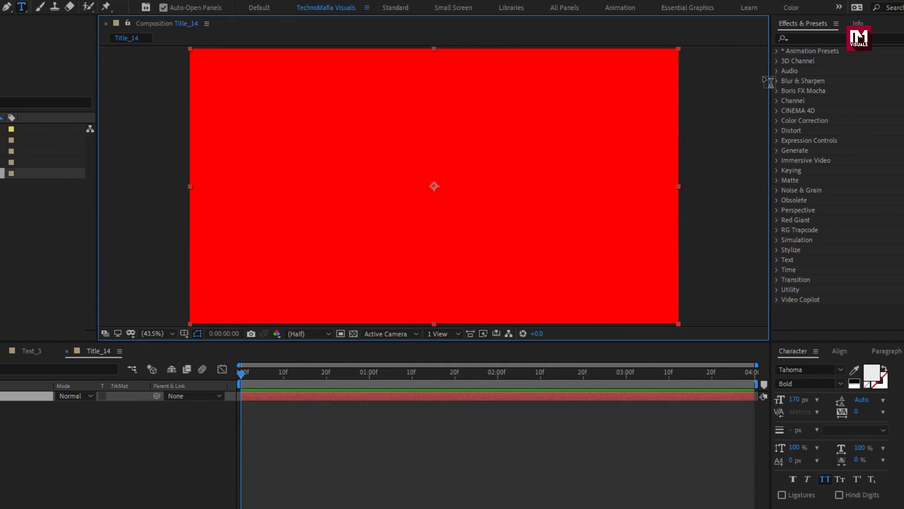
left_click(772, 38)
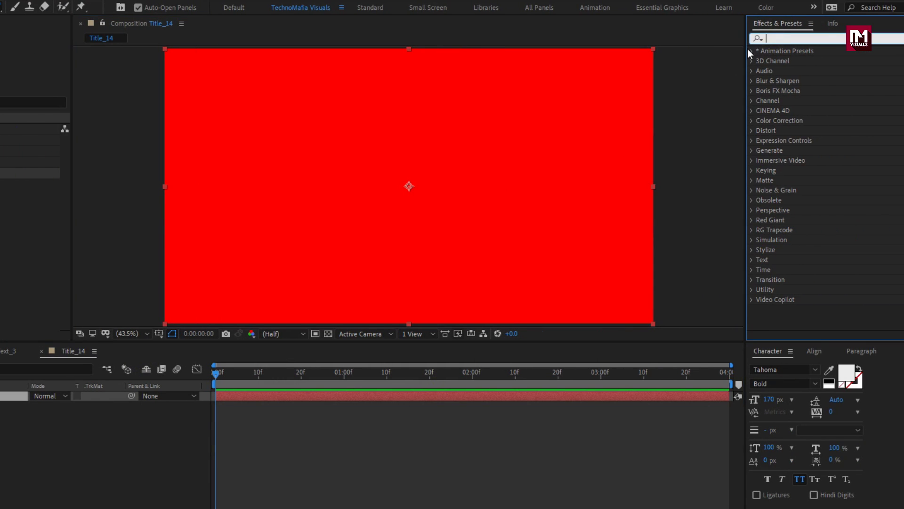
type("fill")
left_click_drag(785, 115, 439, 186)
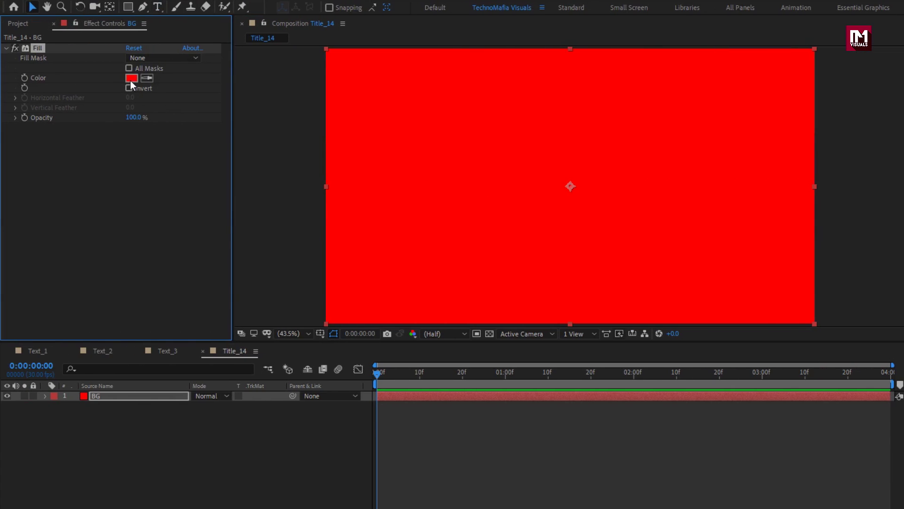
Set the Fill colour of the BG layer to a very light grey
left_click(131, 80)
left_click_drag(569, 211, 333, 191)
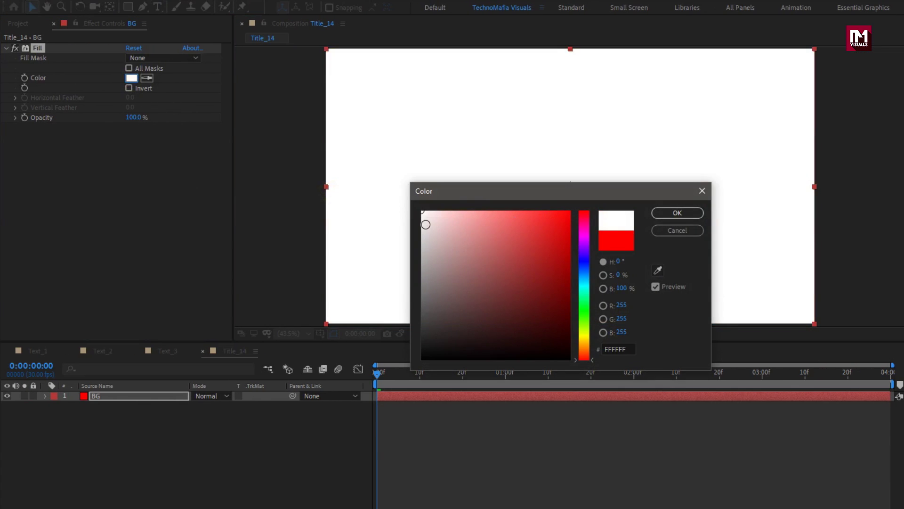
left_click(421, 222)
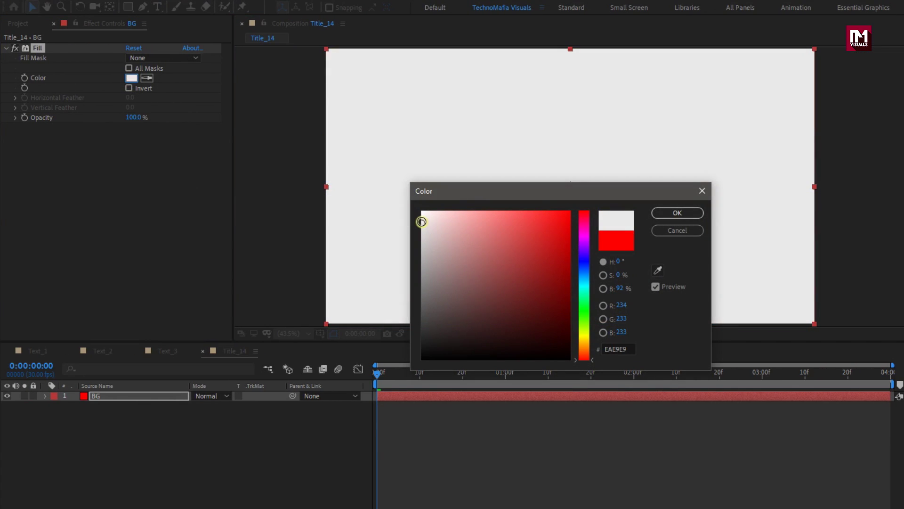
left_click(664, 212)
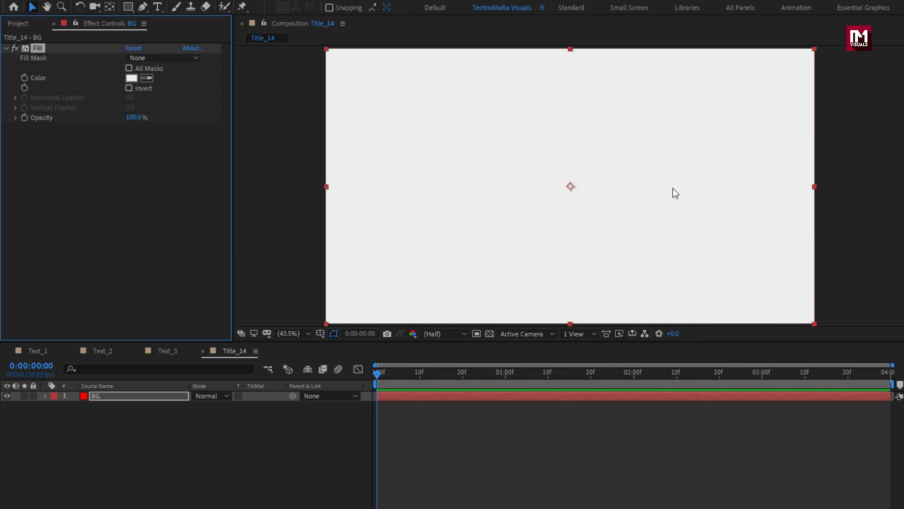
Place the Text_1 composition above the BG layer in Title_14 and apply the Fill effect to it
left_click(22, 24)
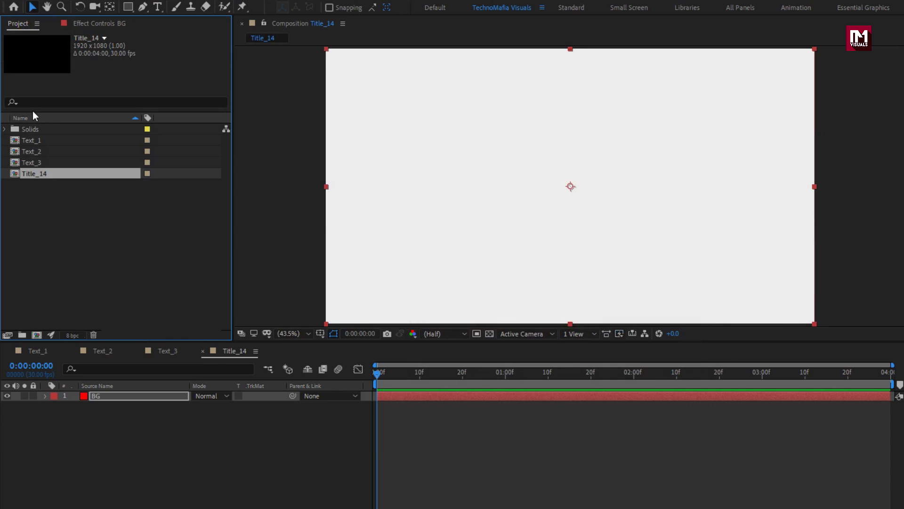
left_click(35, 140)
left_click_drag(35, 139, 125, 393)
left_click_drag(410, 376, 630, 377)
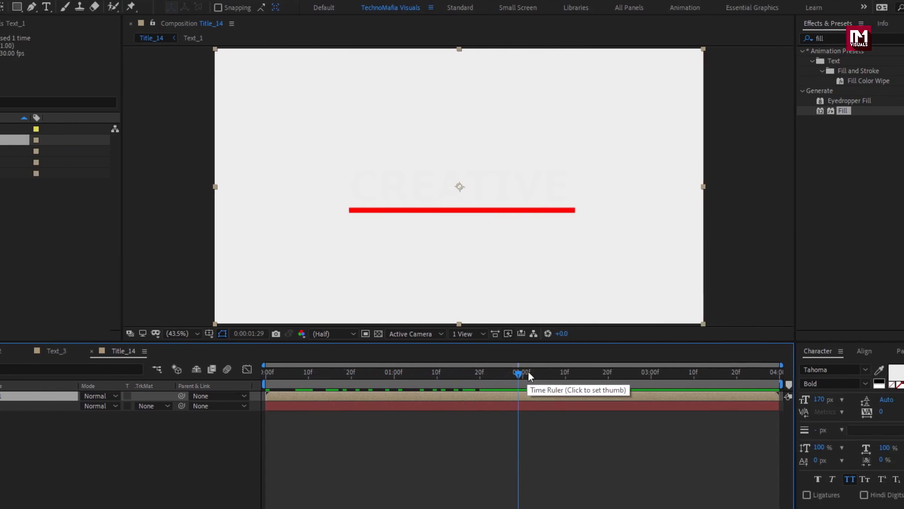
left_click_drag(787, 113, 439, 177)
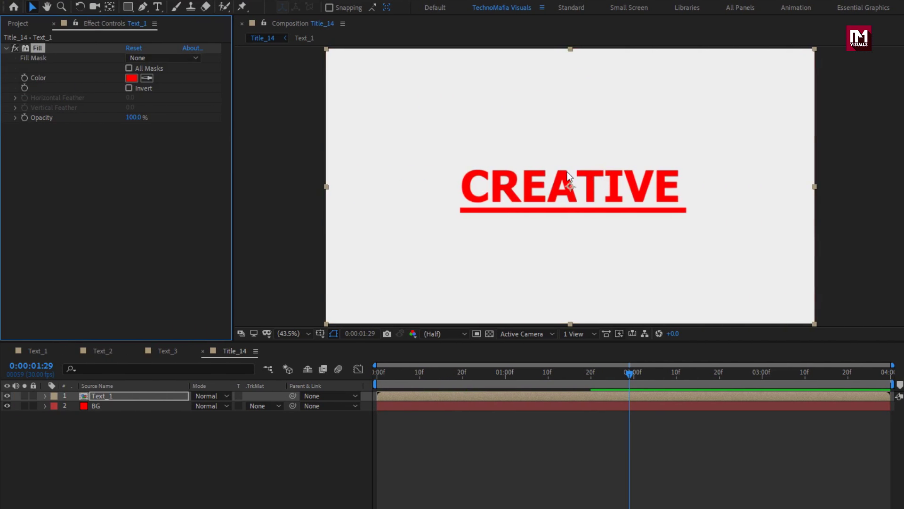
Create a red 1920 x 1080 solid named Shape_1 above the Text_1 layer
left_click(151, 395)
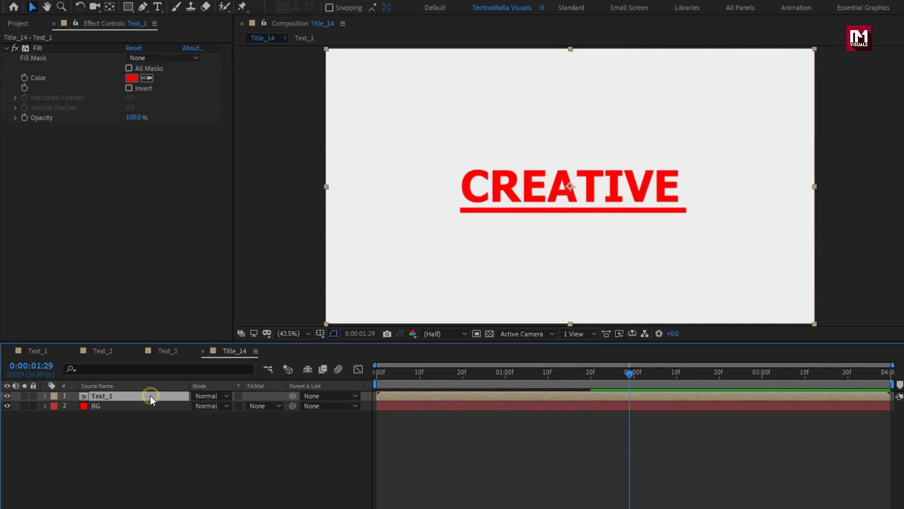
right_click(154, 436)
mouse_move(250, 443)
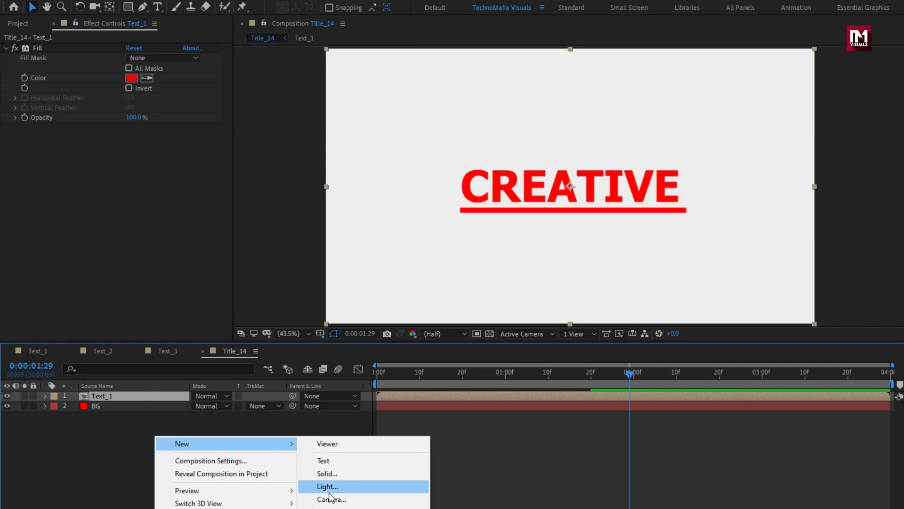
left_click(327, 473)
type("Shape_1")
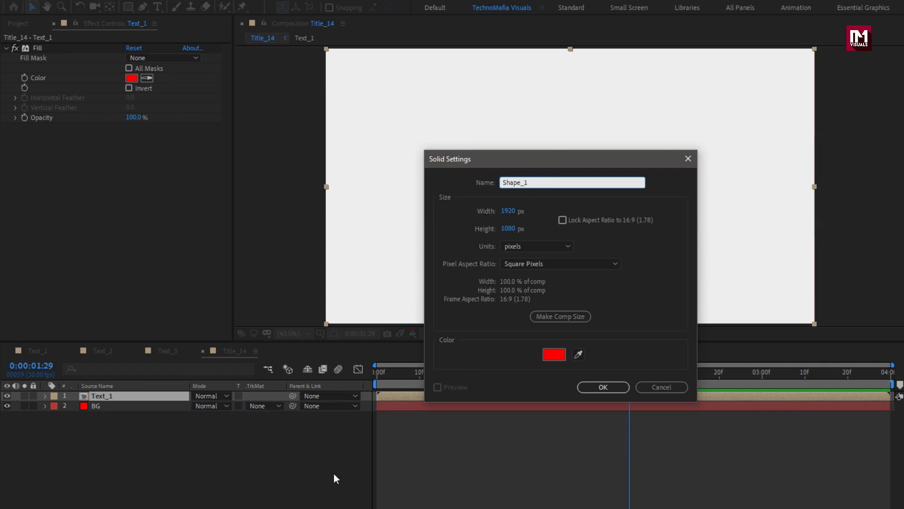
left_click(594, 389)
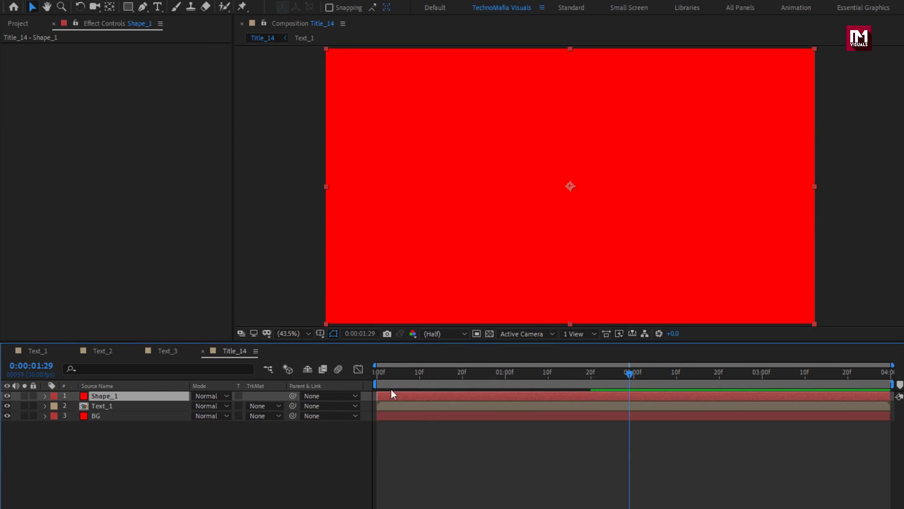
Set the horizontal Position of the Shape_1 layer to 0 so that it covers only half of the frame
key("p")
left_click(151, 394)
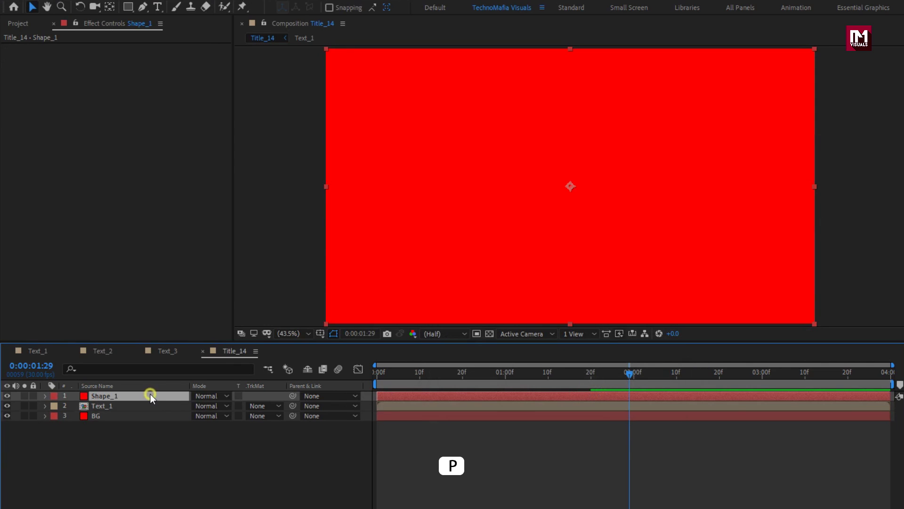
left_click(192, 406)
type("0")
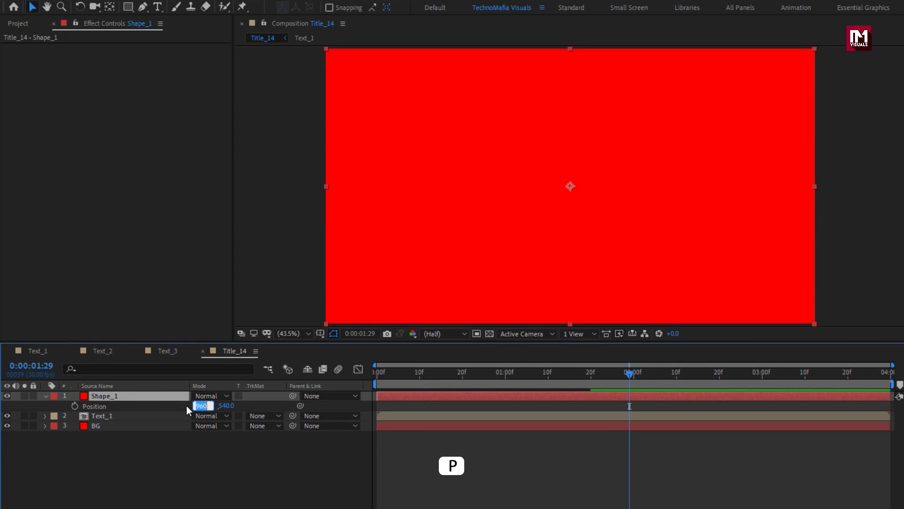
key("Return")
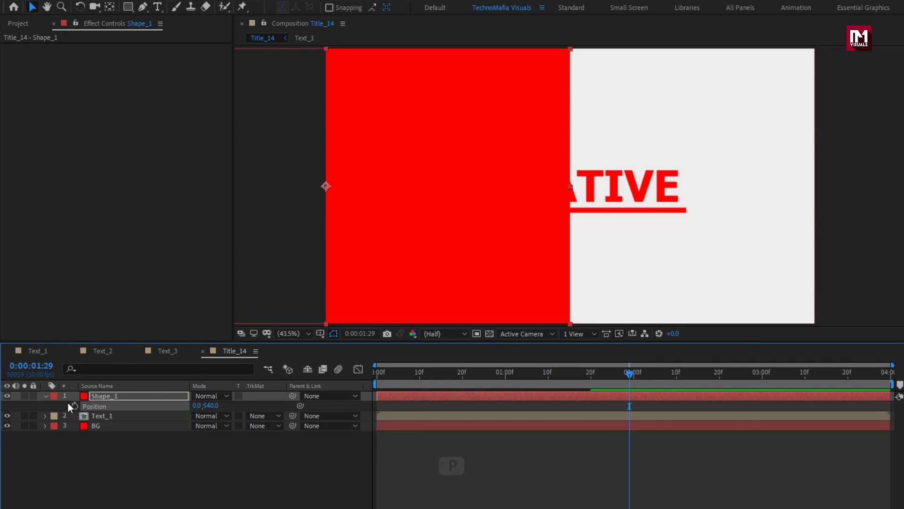
left_click(47, 396)
Set the track matte of the Text_1 layer to Alpha Matte "Shape_1"
left_click(110, 405)
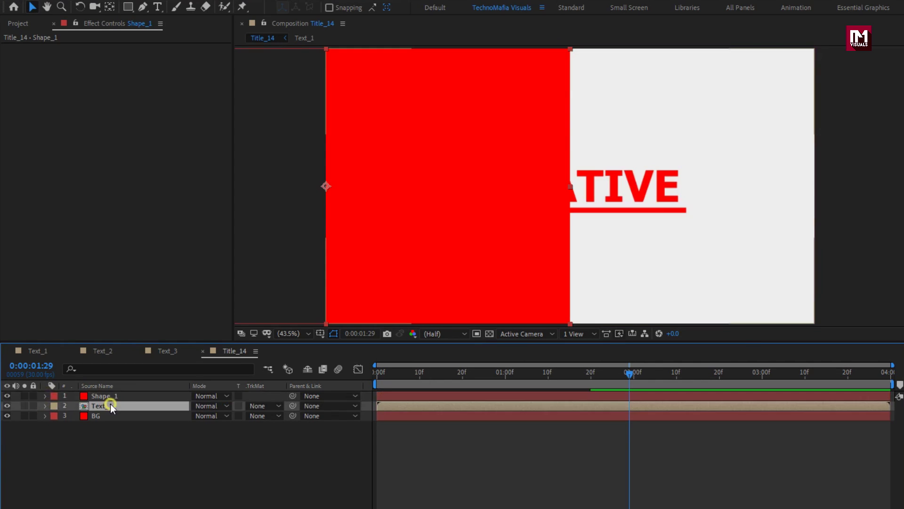
left_click(257, 406)
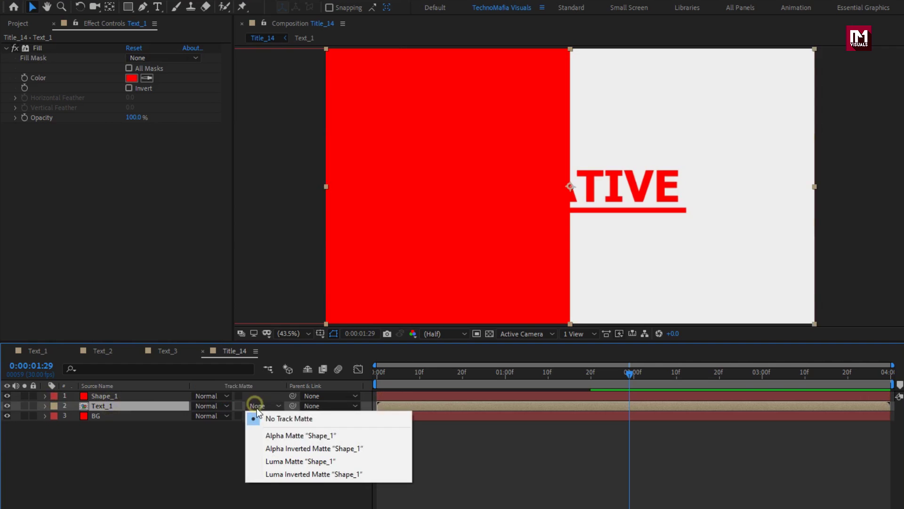
left_click(267, 436)
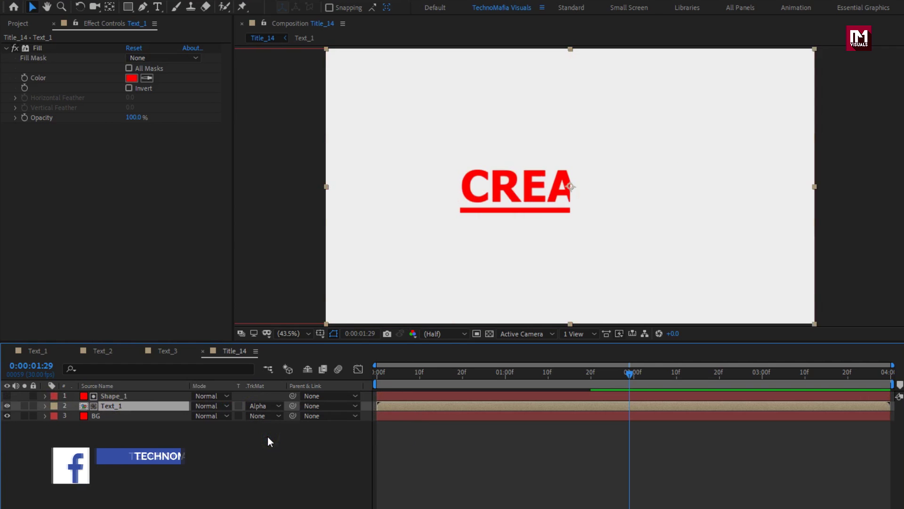
left_click(170, 428)
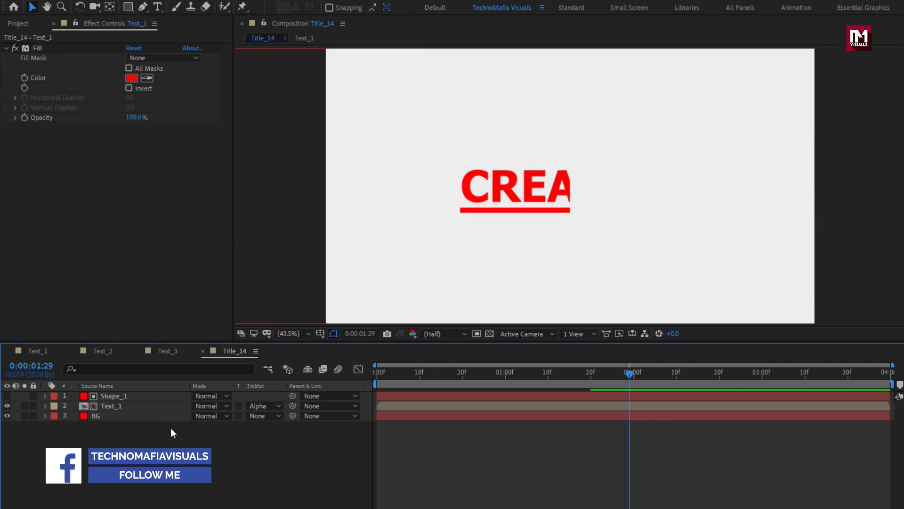
Add a second copy of the Text_1 composition above Shape_1 in Title_14 and apply the Fill effect to it
left_click(11, 26)
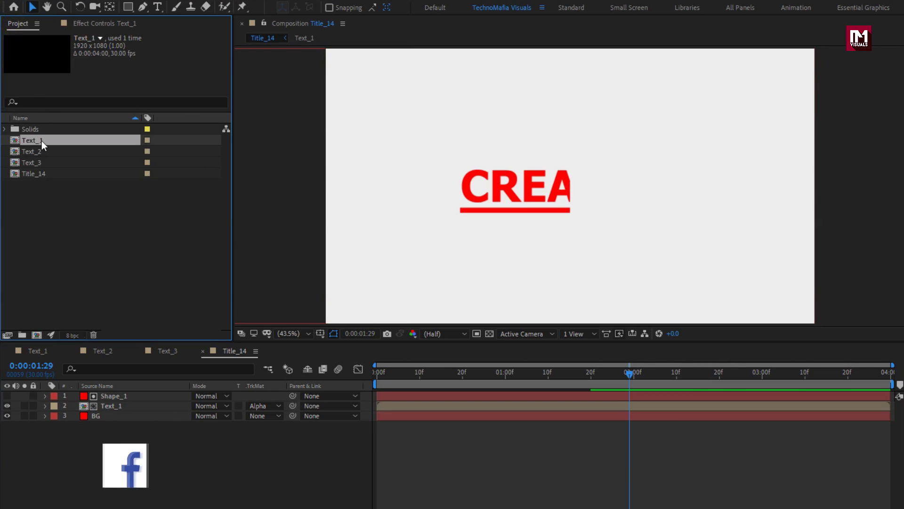
left_click_drag(42, 140, 140, 394)
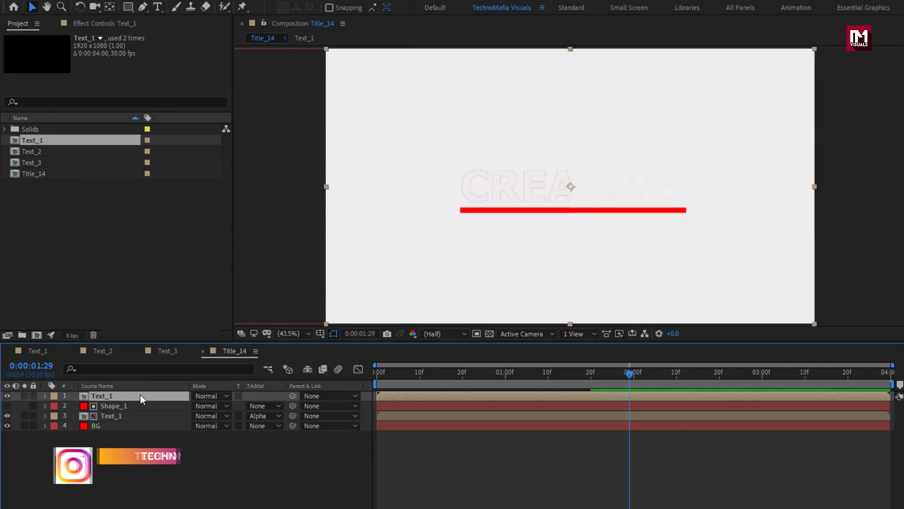
left_click_drag(878, 111, 507, 205)
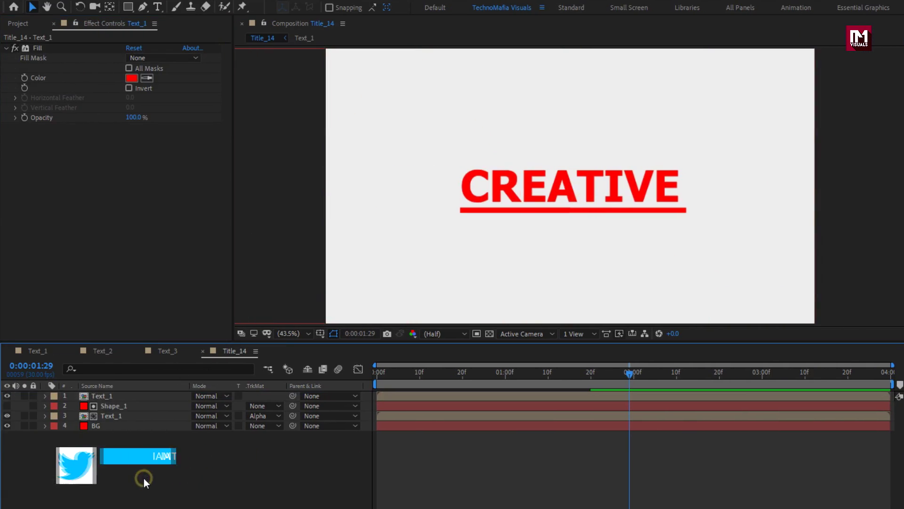
Create a red 1920 x 1080 solid named Shape_2 above the upper Text_1 layer
right_click(143, 478)
mouse_move(273, 350)
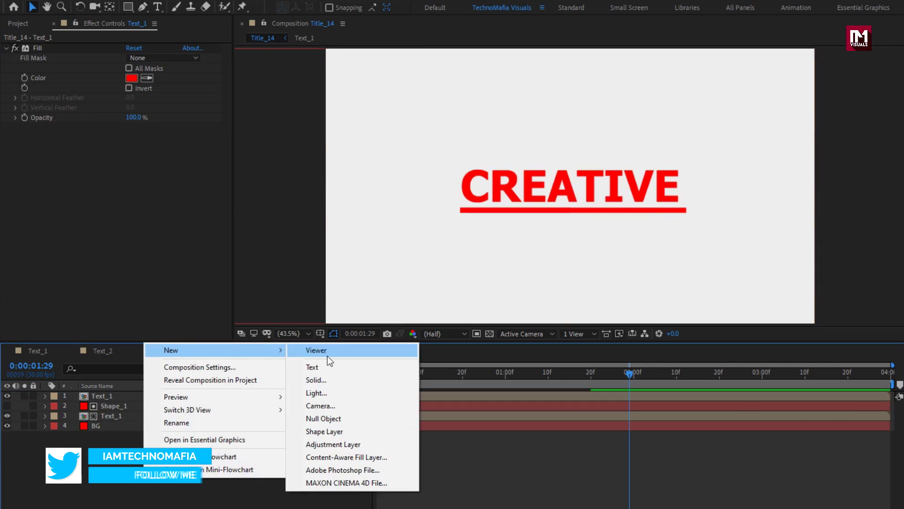
left_click(337, 380)
type("Shape_2")
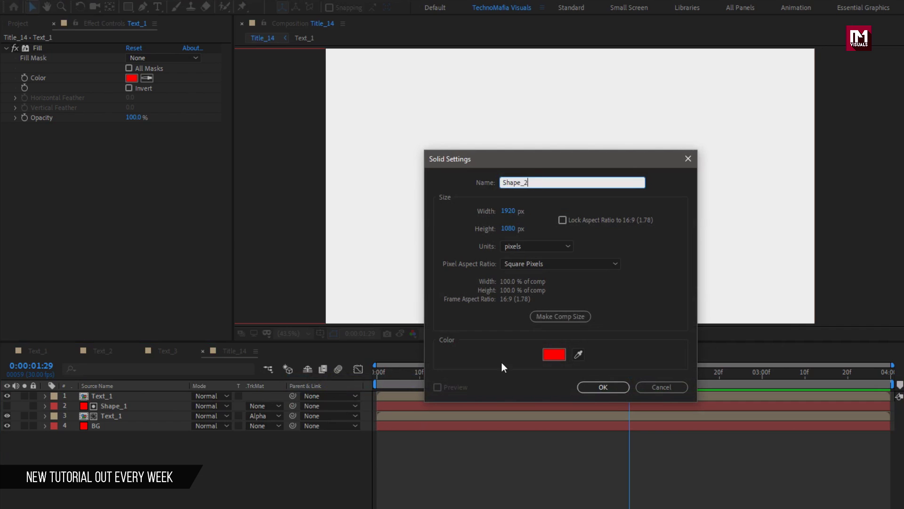
left_click(597, 386)
Set the horizontal Position of the Shape_2 layer to 1920 so that it covers only the other half of the frame
key("p")
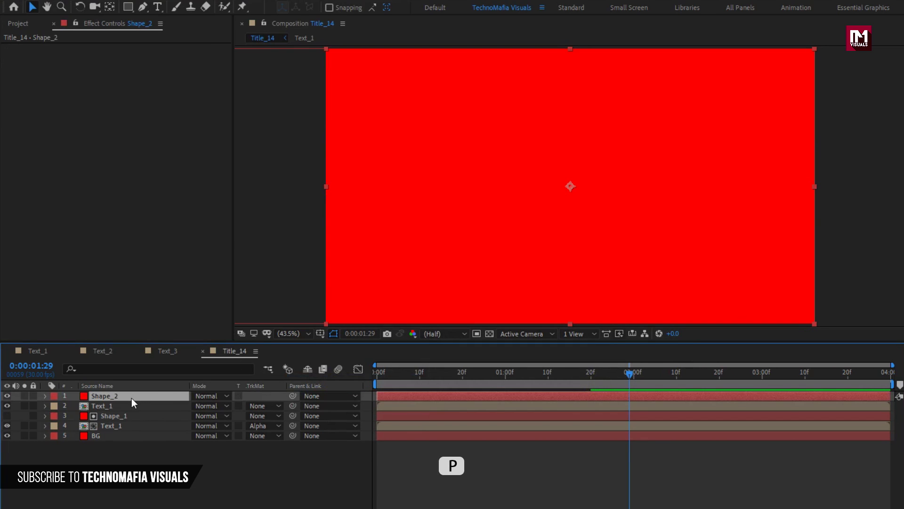
left_click(132, 398)
key("p")
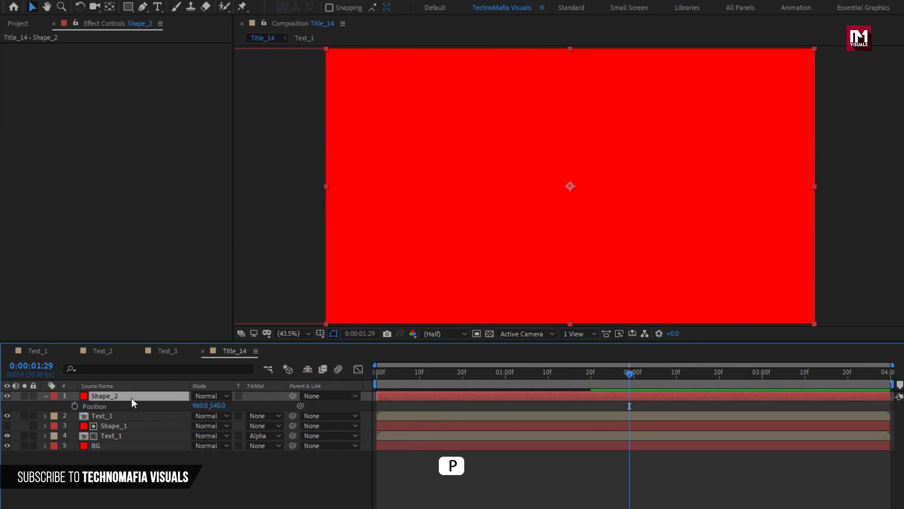
left_click(197, 407)
type("1920")
key("Return")
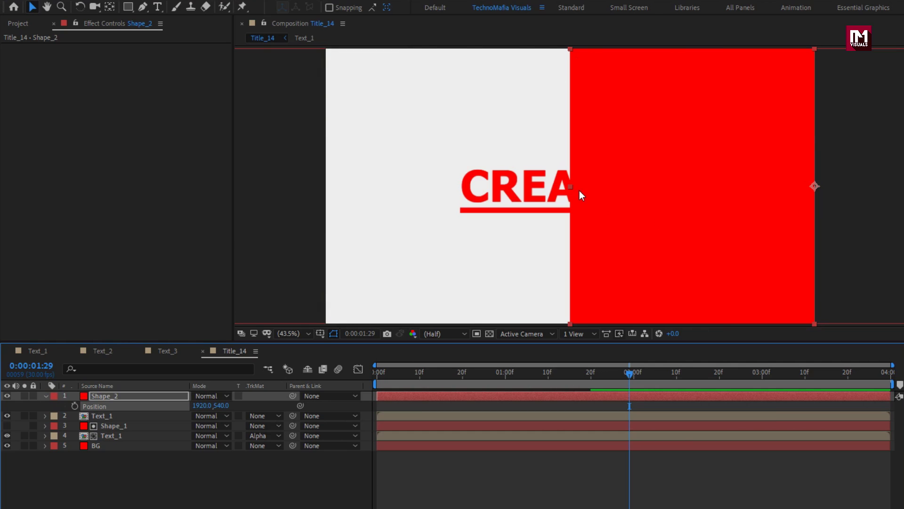
left_click(48, 396)
Set the track matte of the upper Text_1 layer to Alpha Matte "Shape_2"
left_click(95, 406)
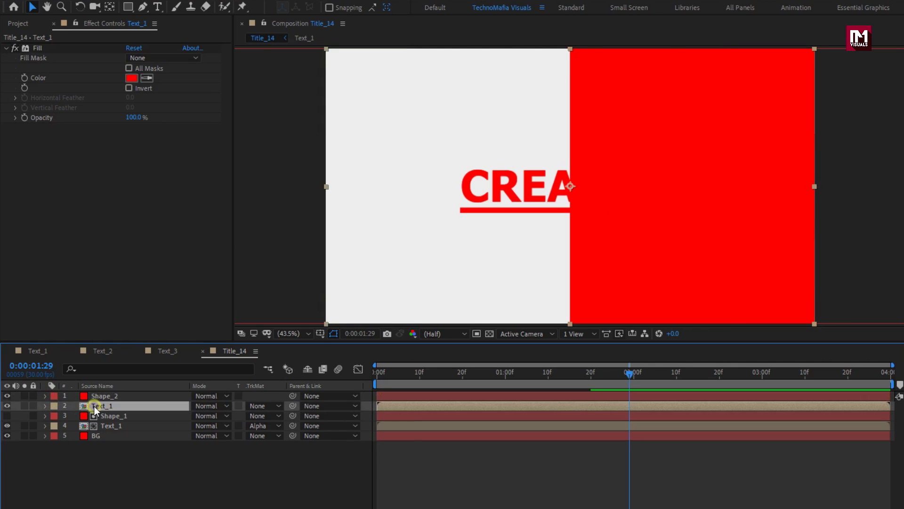
left_click(257, 407)
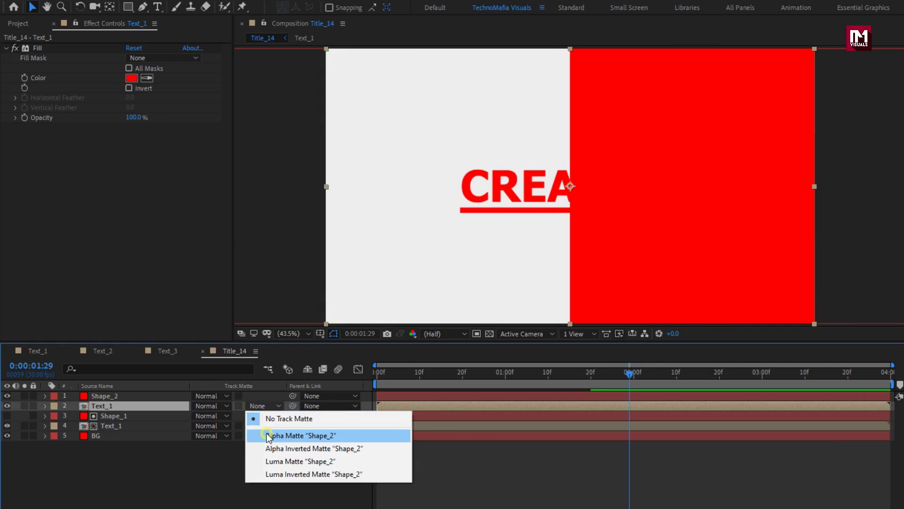
left_click(266, 434)
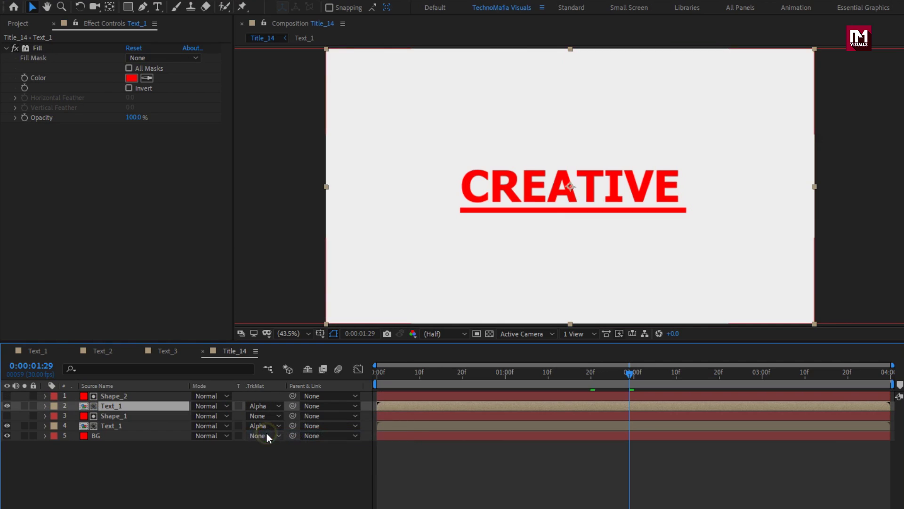
Change the Fill colour of the lower Text_1 layer to black (000000)
left_click(136, 426)
left_click(128, 407)
left_click(128, 425)
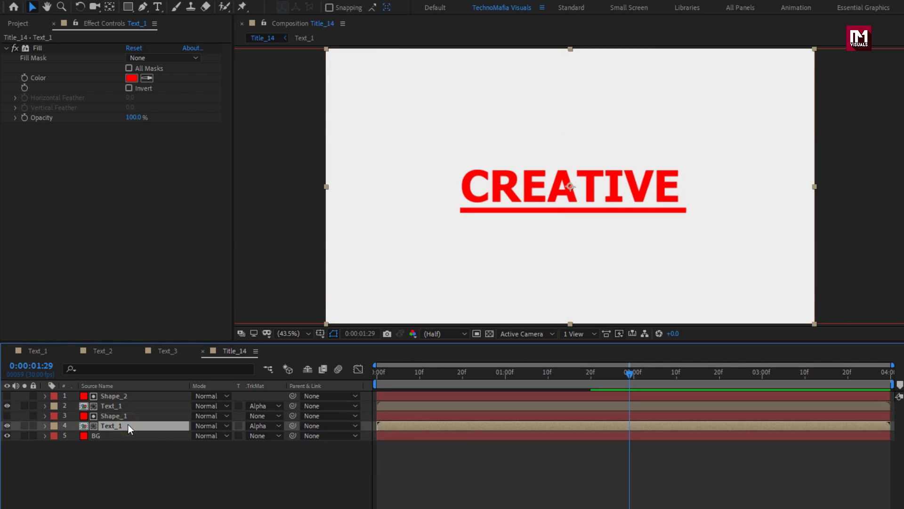
left_click(131, 78)
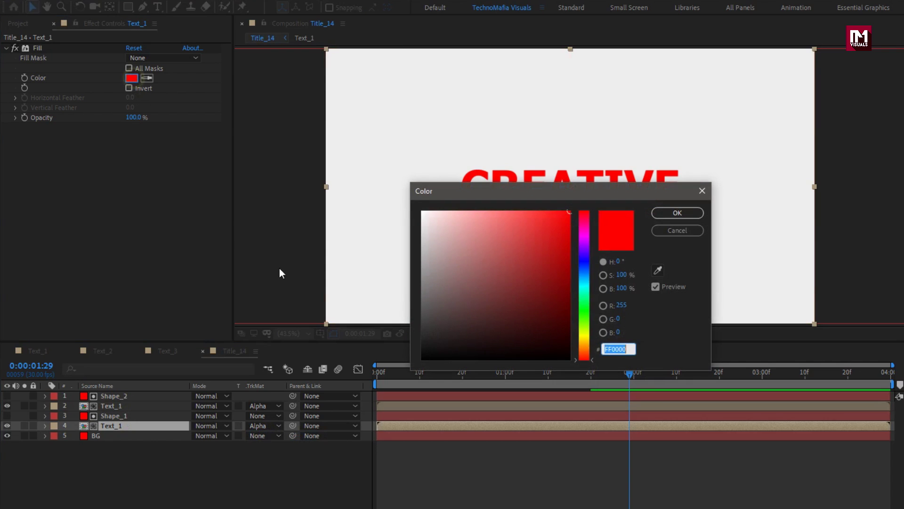
left_click_drag(462, 290, 403, 369)
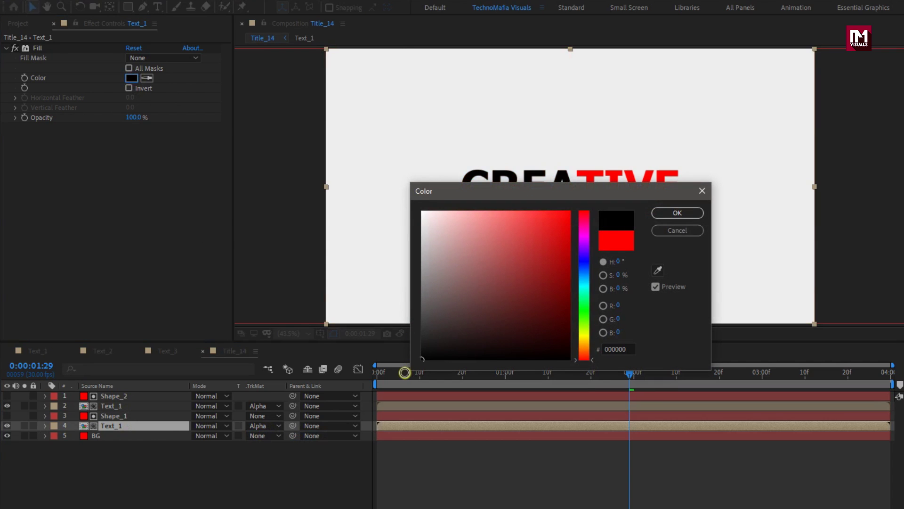
left_click(677, 213)
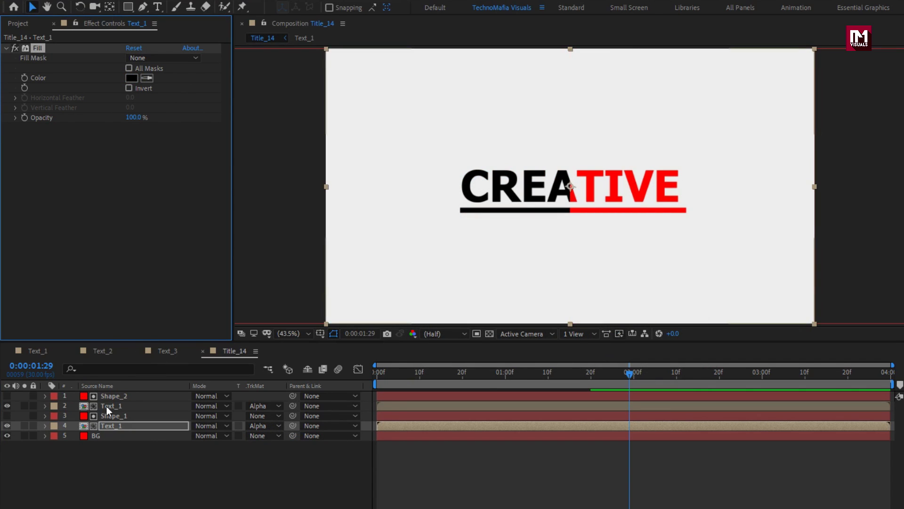
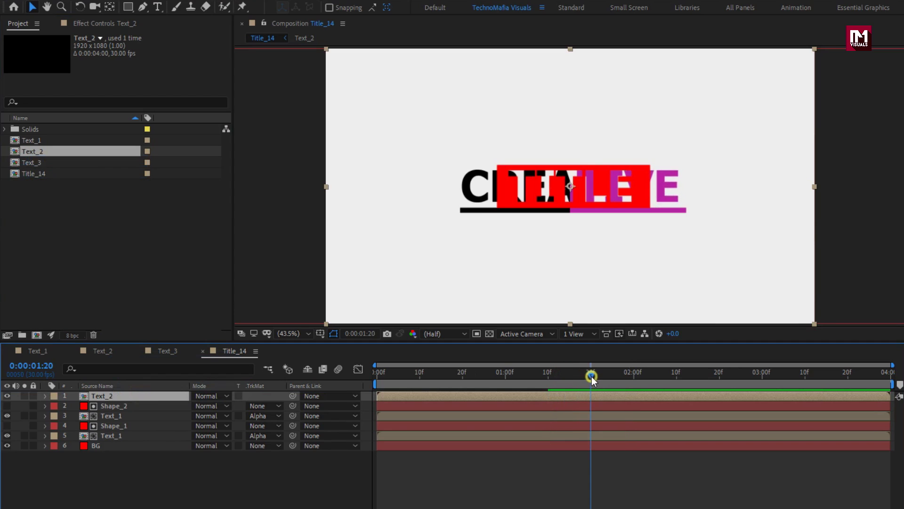
Shift the Text_2 layer to start at 0:00:01:15 and add Position keyframes to both Text_1 layers at that time
left_click_drag(403, 396, 578, 380)
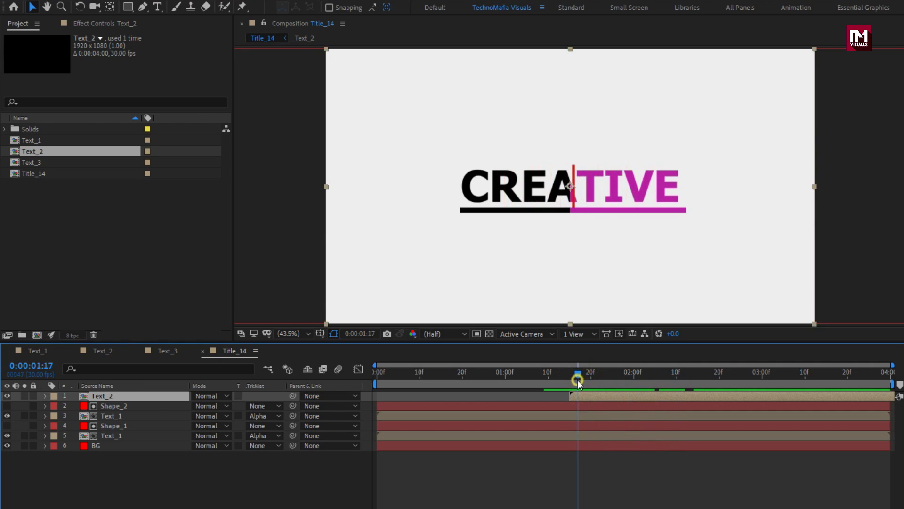
left_click(112, 435)
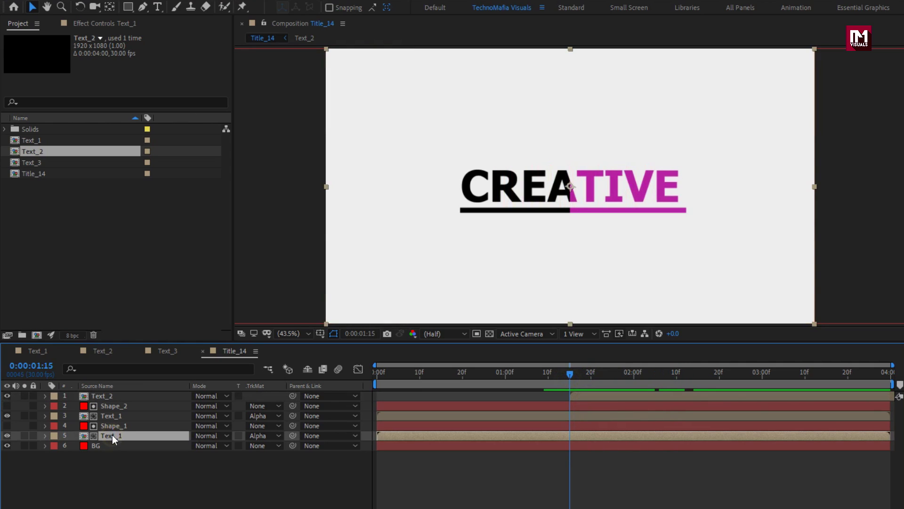
key("p")
left_click(114, 417)
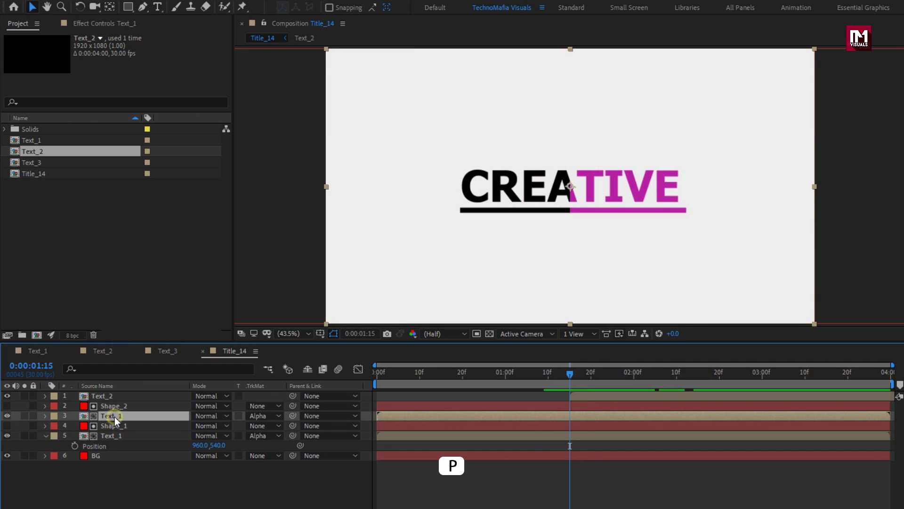
key("p")
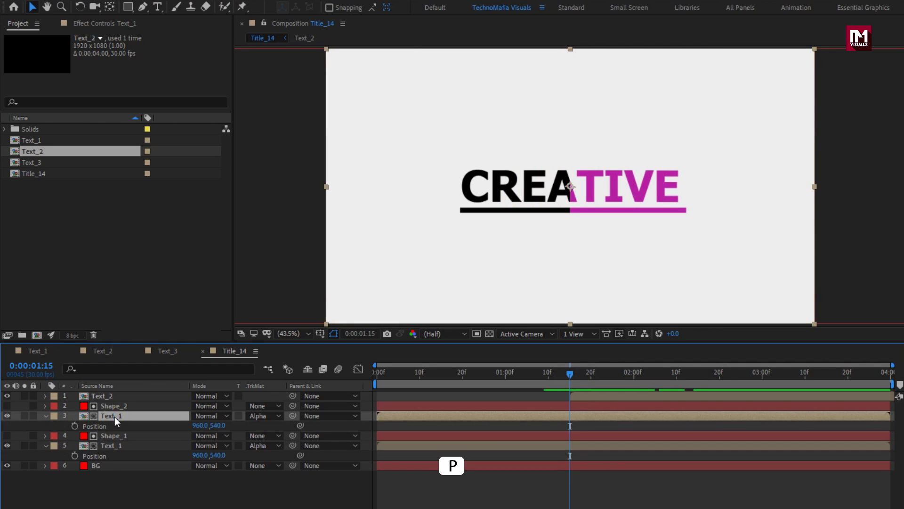
left_click(75, 456)
left_click(75, 425)
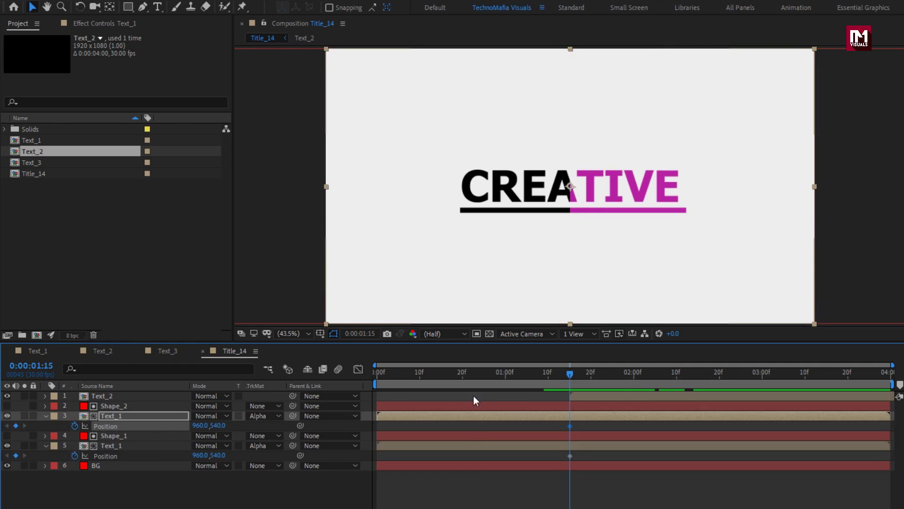
Go to 0:00:02:15, then parent Shape_1 to the lower Text_1 layer and Shape_2 to the upper Text_1 layer
left_click_drag(570, 374, 695, 375)
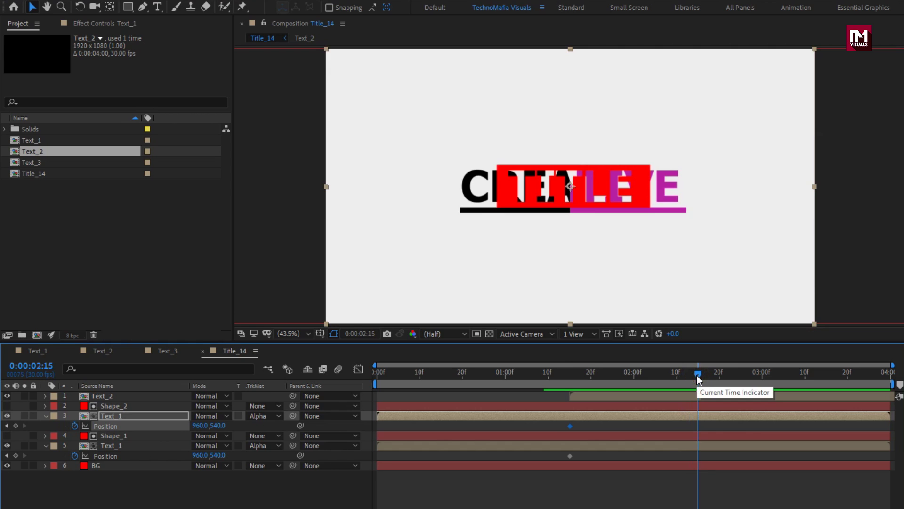
left_click(121, 419)
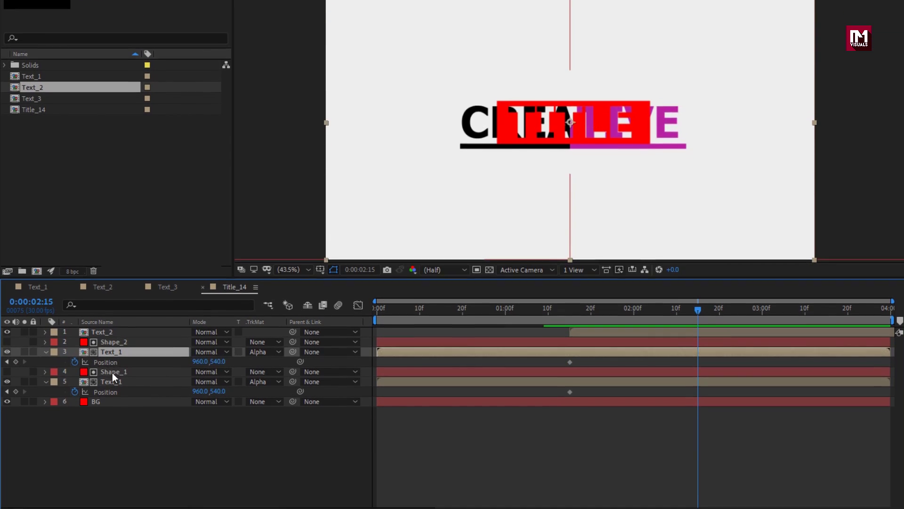
left_click(112, 436)
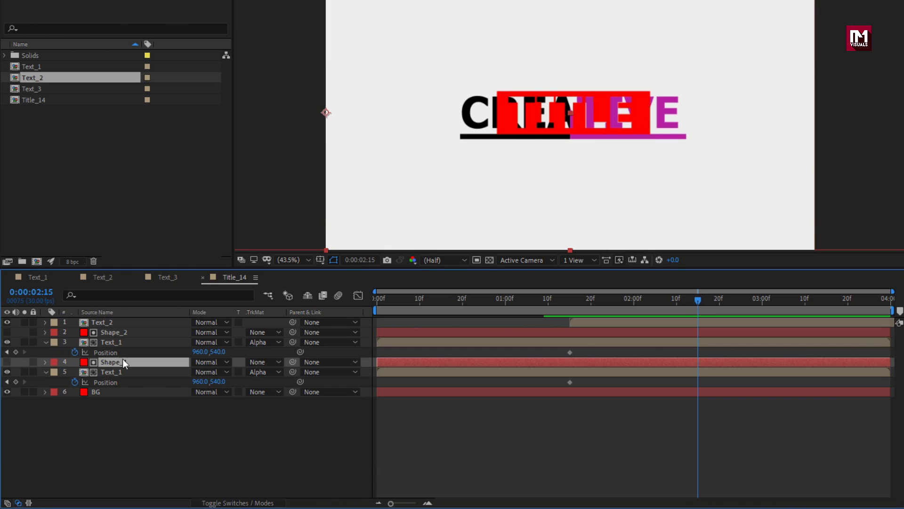
left_click(339, 361)
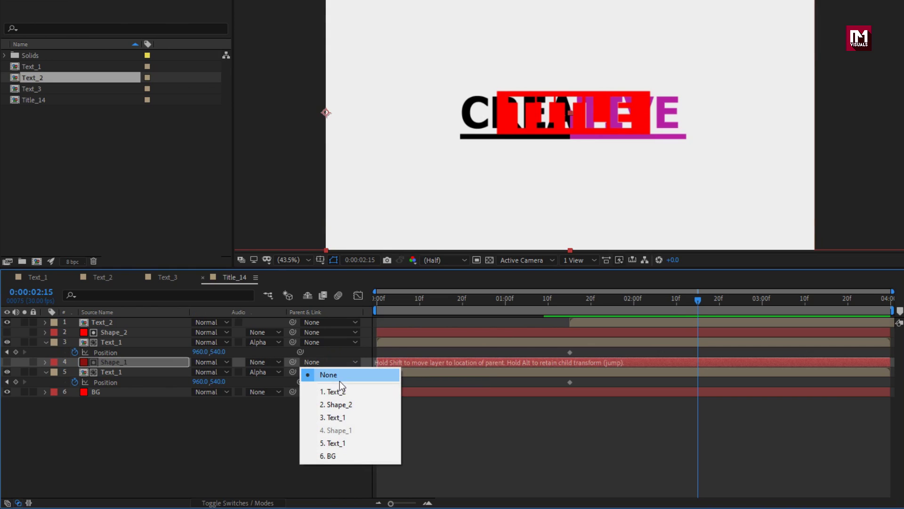
left_click(343, 443)
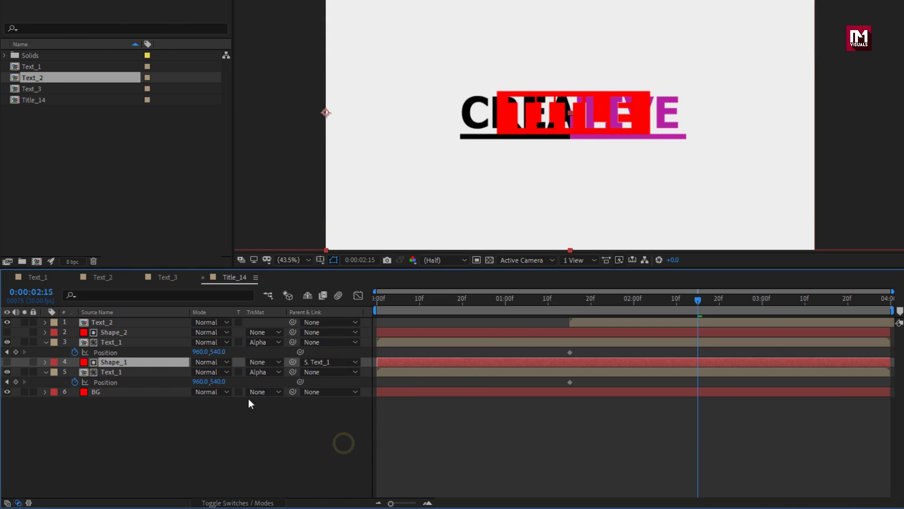
left_click(120, 332)
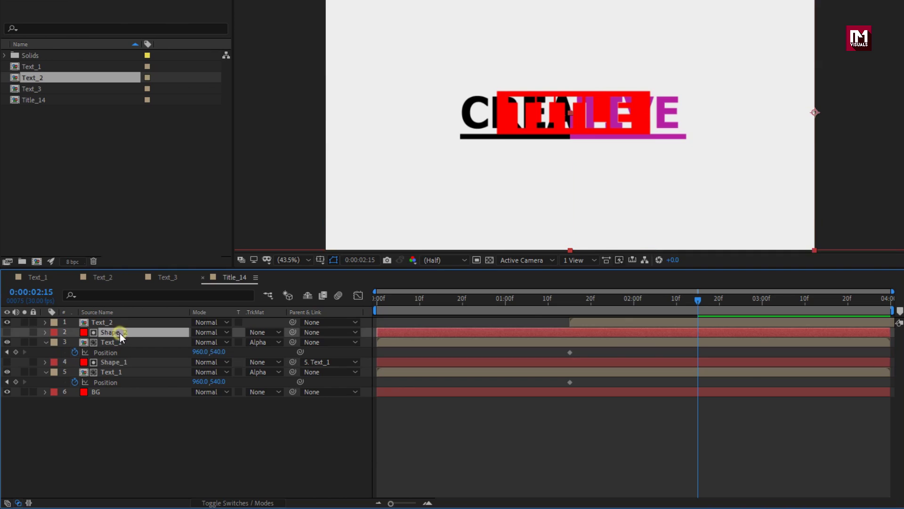
left_click(327, 333)
left_click(354, 389)
At 0:00:02:15, keyframe the horizontal Position of the upper Text_1 layer at 1278 and of the lower one at 665
left_click_drag(199, 351, 374, 344)
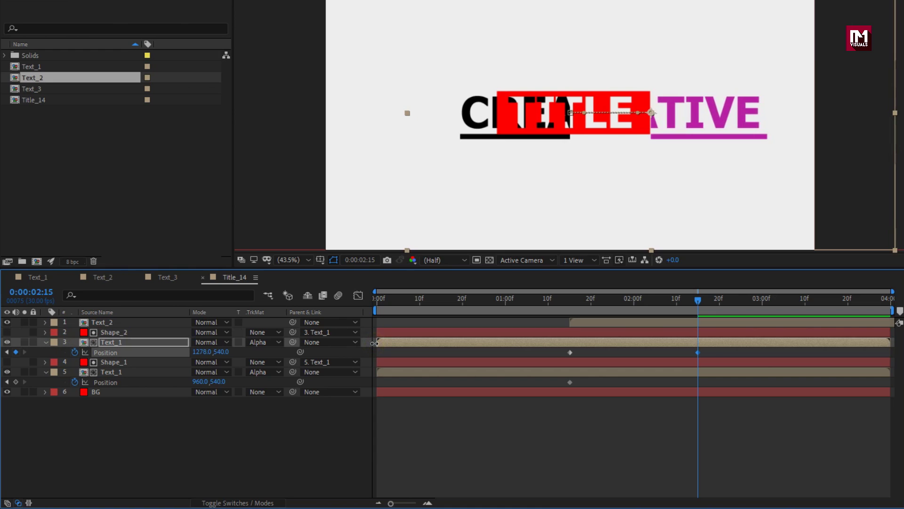
left_click(136, 372)
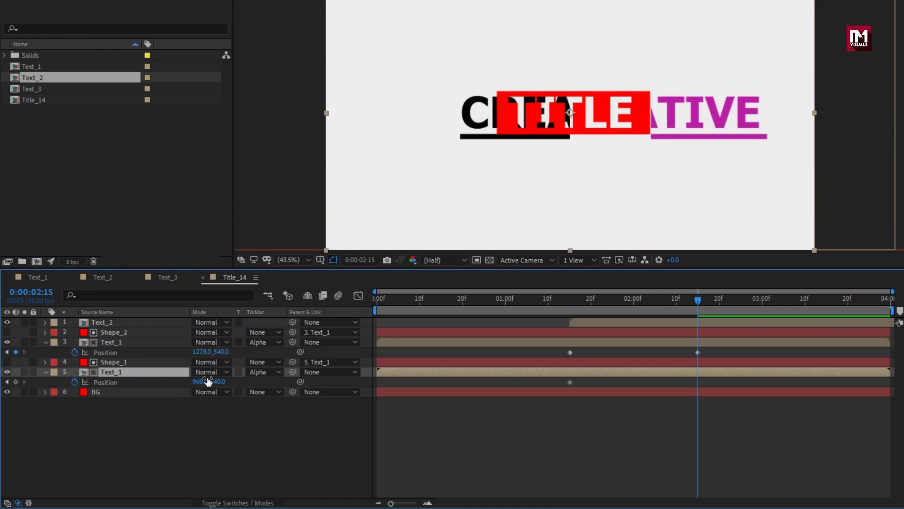
left_click_drag(201, 383, 27, 382)
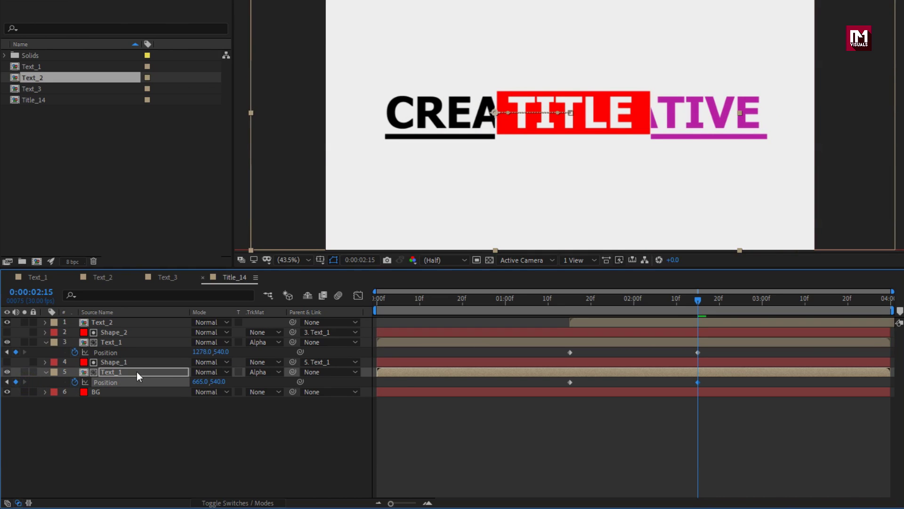
left_click_drag(695, 298, 710, 312)
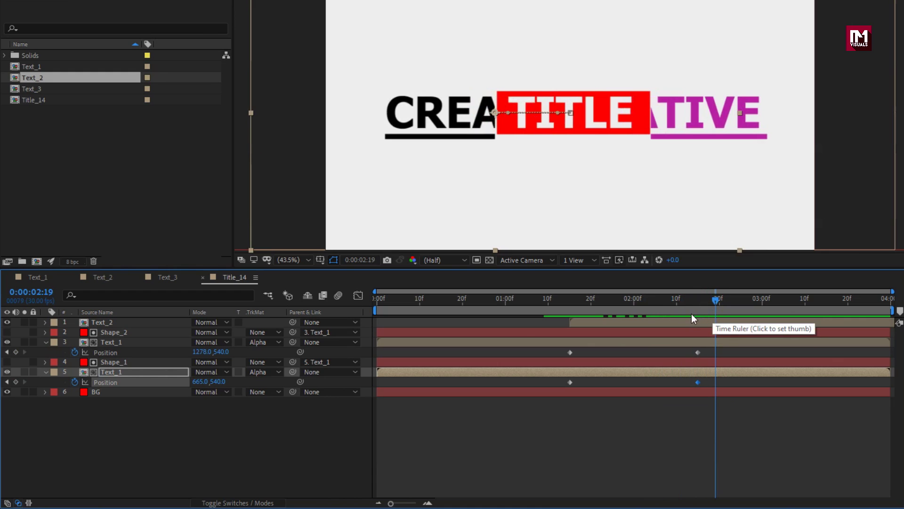
Apply Easy Ease to all Position keyframes of both Text_1 layers
left_click_drag(711, 349, 561, 391)
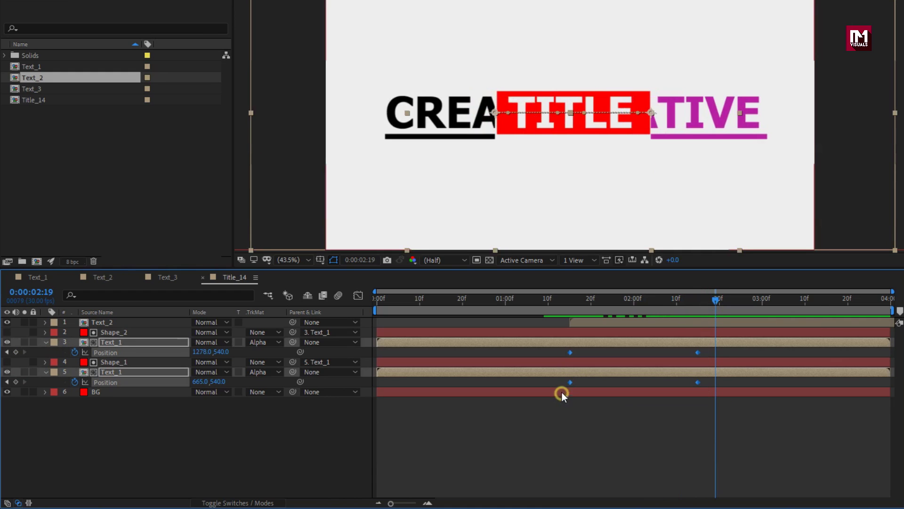
right_click(570, 383)
mouse_move(640, 374)
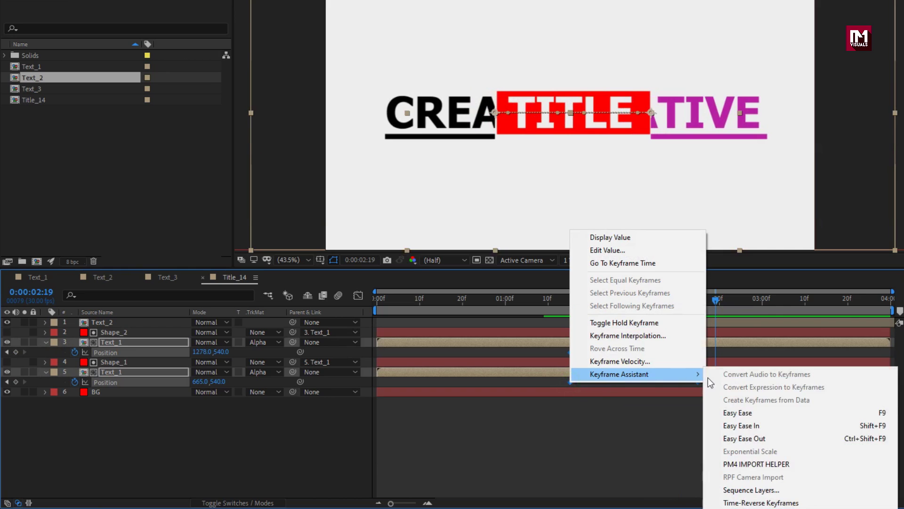
left_click(732, 413)
Reshape the speed curves of both Text_1 Position animations so they peak early and ease out slowly towards 0:00:02:15
left_click(358, 296)
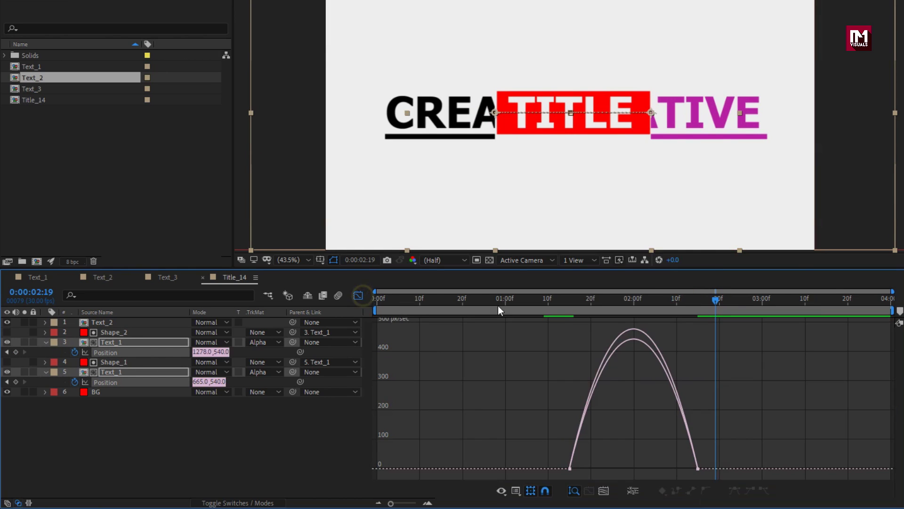
left_click_drag(587, 301, 614, 304)
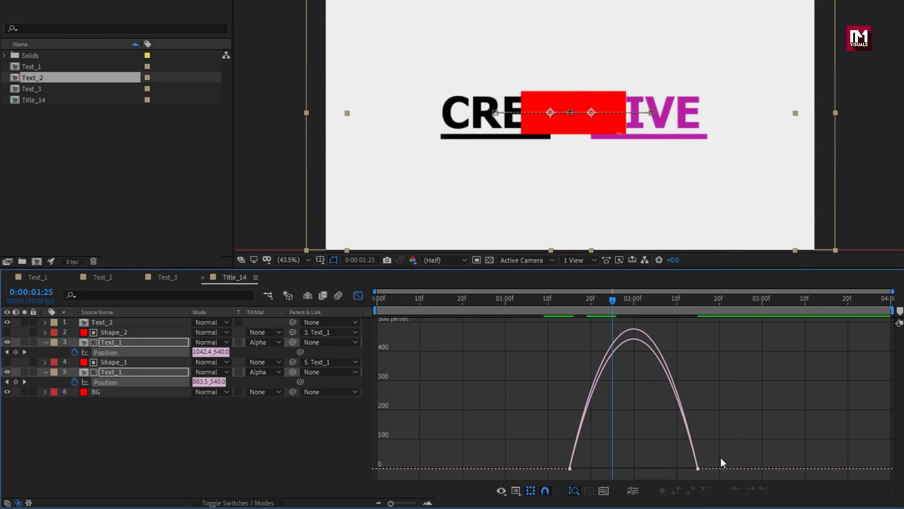
left_click_drag(677, 479, 633, 463)
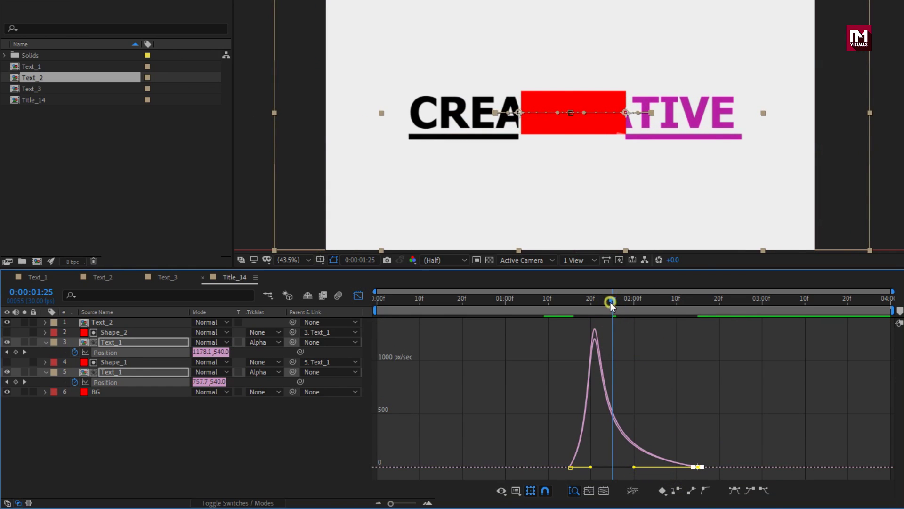
left_click_drag(611, 301, 699, 311)
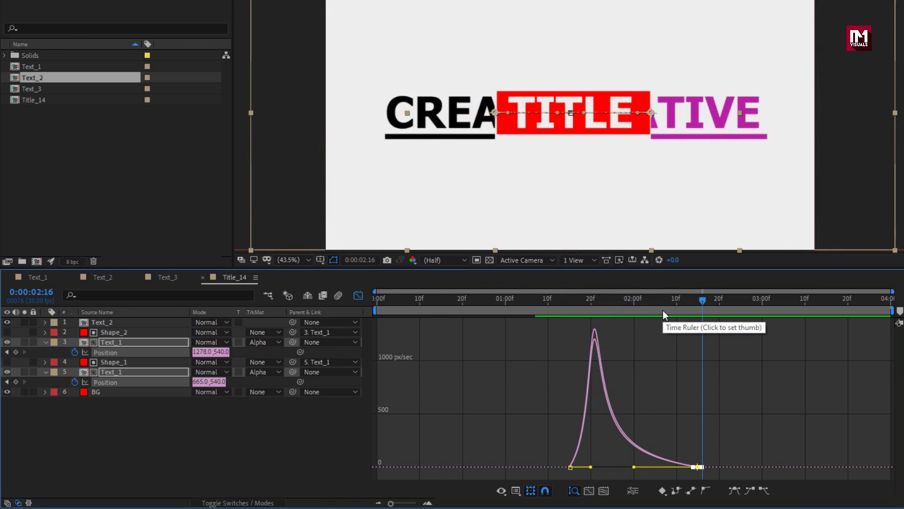
left_click(361, 296)
Shift the Text_2 layer to start one frame later, at 0:00:01:16, and preview the split animation
left_click_drag(571, 351, 578, 351)
left_click_drag(582, 396, 583, 396)
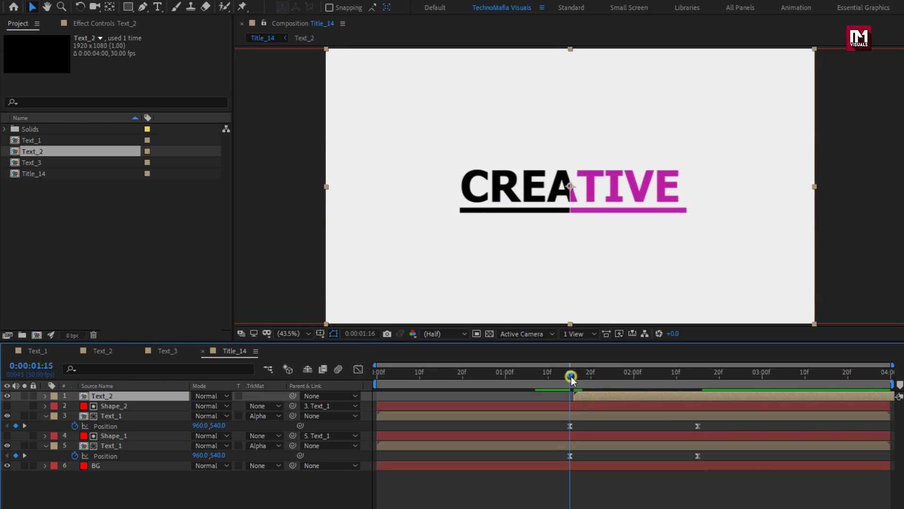
left_click(577, 376)
left_click_drag(580, 378, 767, 373)
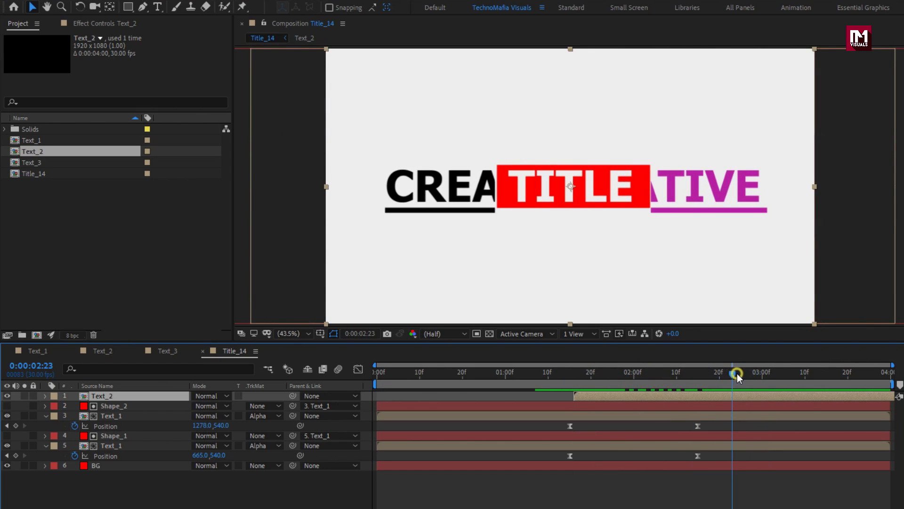
At 0:00:02:15, set the horizontal Position of the upper Text_1 layer to 1284 and collapse both Text_1 layers
left_click(697, 372)
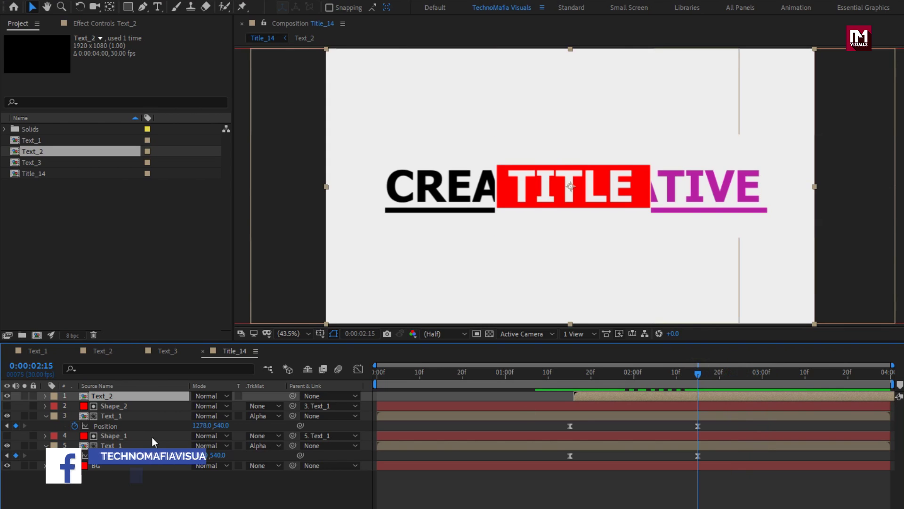
left_click(129, 420)
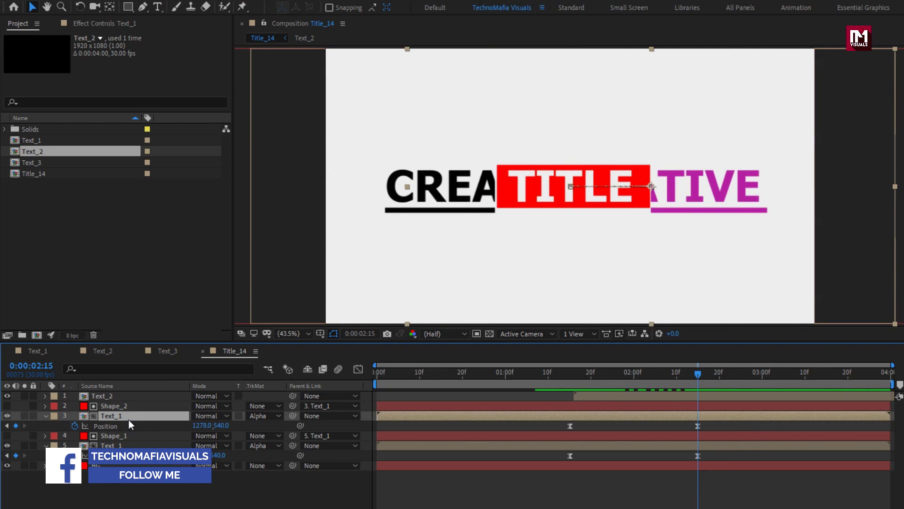
left_click_drag(196, 426, 199, 426)
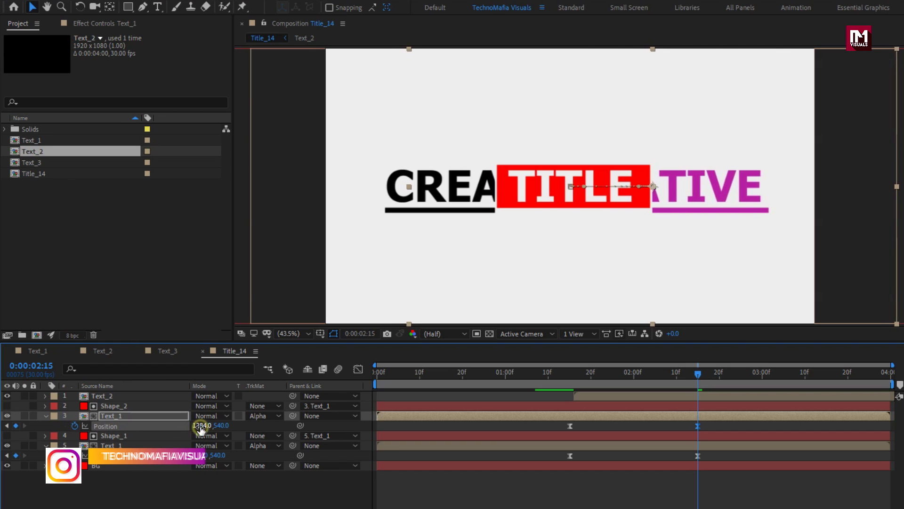
left_click(46, 416)
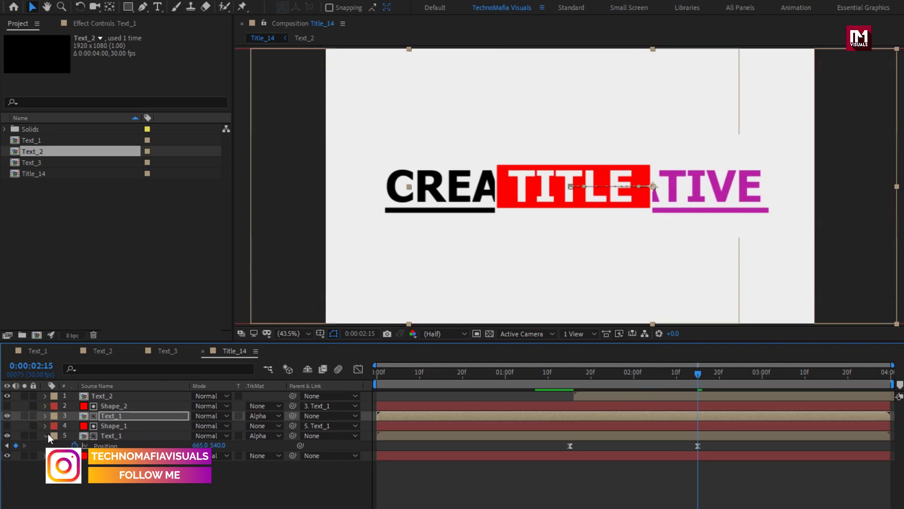
left_click(45, 435)
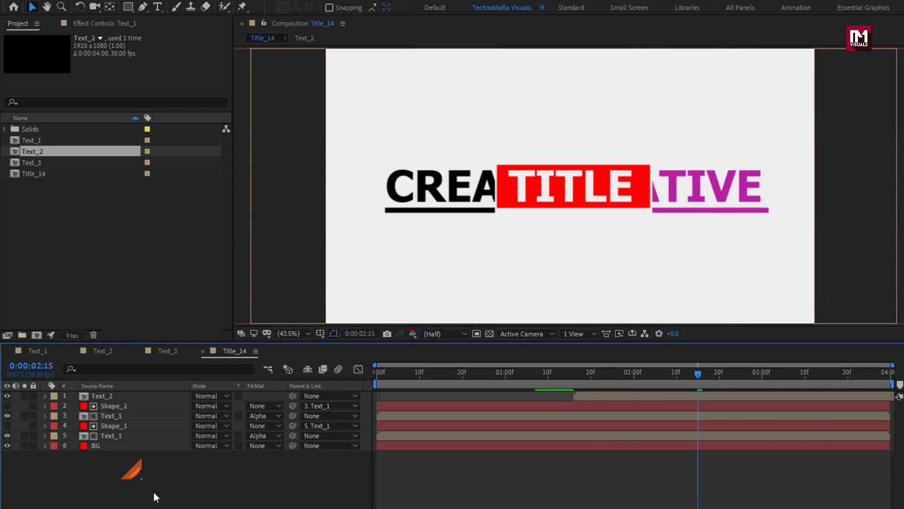
Add the Text_3 composition as the top layer and move its DESIGN text below the TITLE box
left_click(32, 163)
left_click_drag(32, 162, 109, 392)
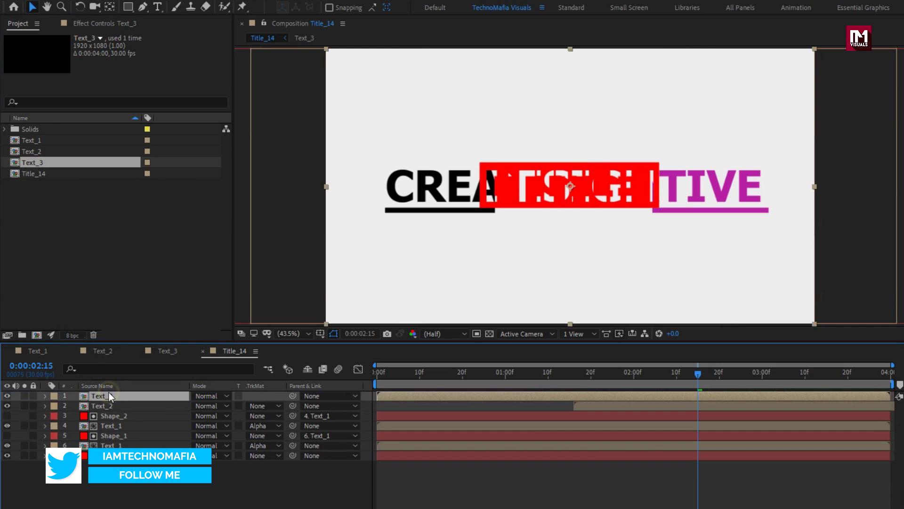
left_click_drag(698, 372, 758, 374)
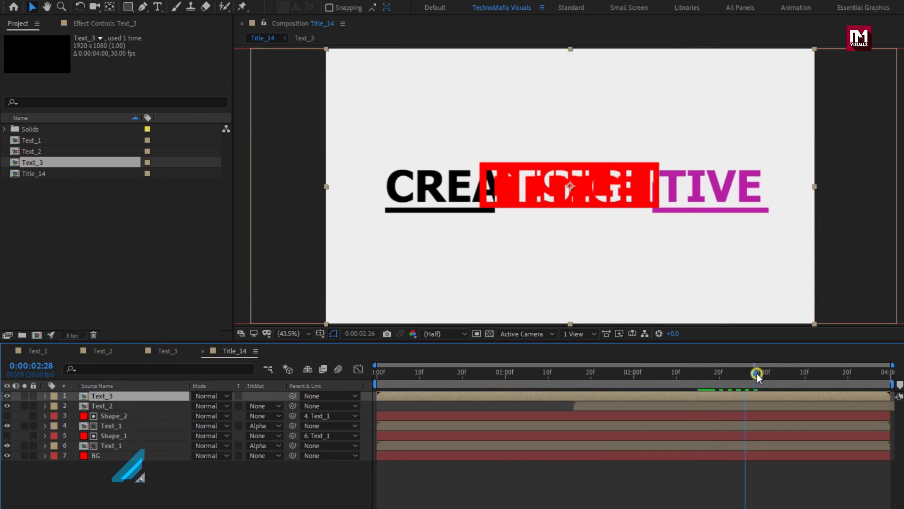
left_click_drag(515, 204, 517, 250)
Scale the Text_3 layer to 214% and reposition it just under the CREATIVE underline, matching the line's full width
left_click(127, 395)
key("s")
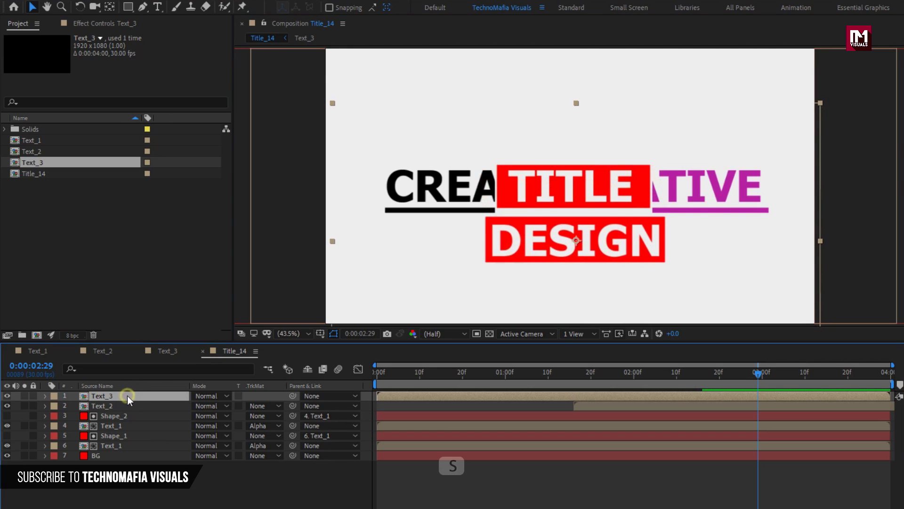
left_click_drag(222, 405, 296, 400)
left_click_drag(564, 232, 563, 253)
left_click_drag(756, 377, 723, 374)
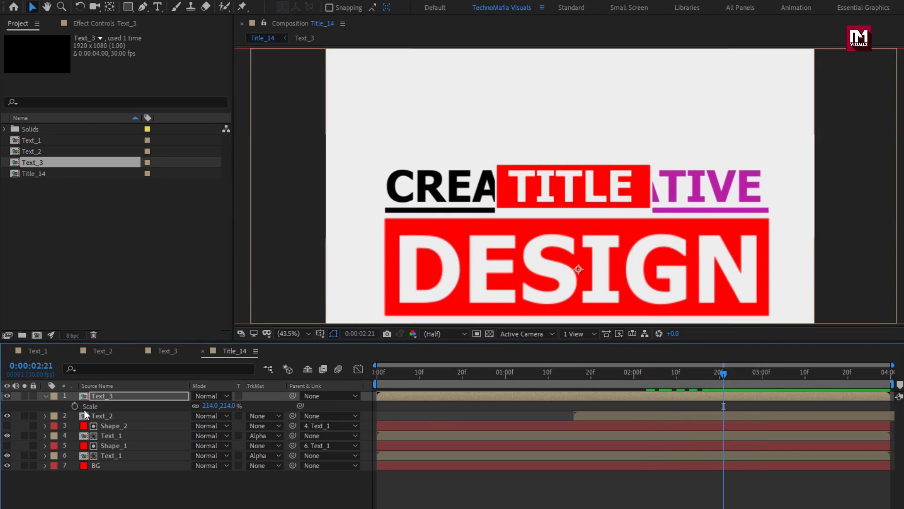
left_click(45, 395)
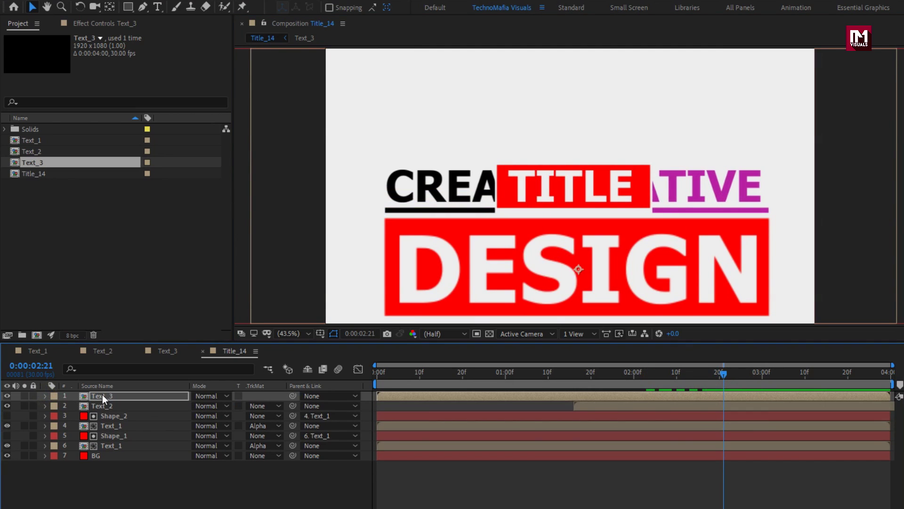
Add a null object to the Title_14 composition
left_click(123, 486)
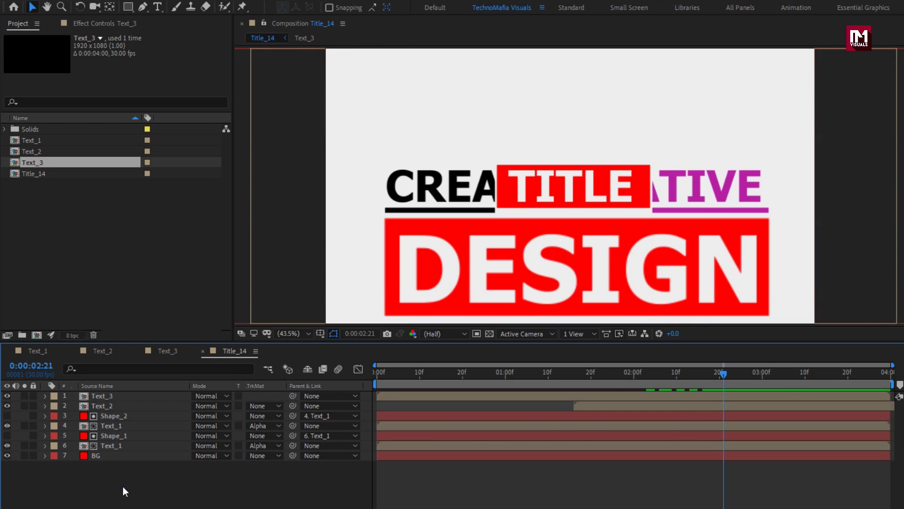
right_click(123, 486)
mouse_move(153, 360)
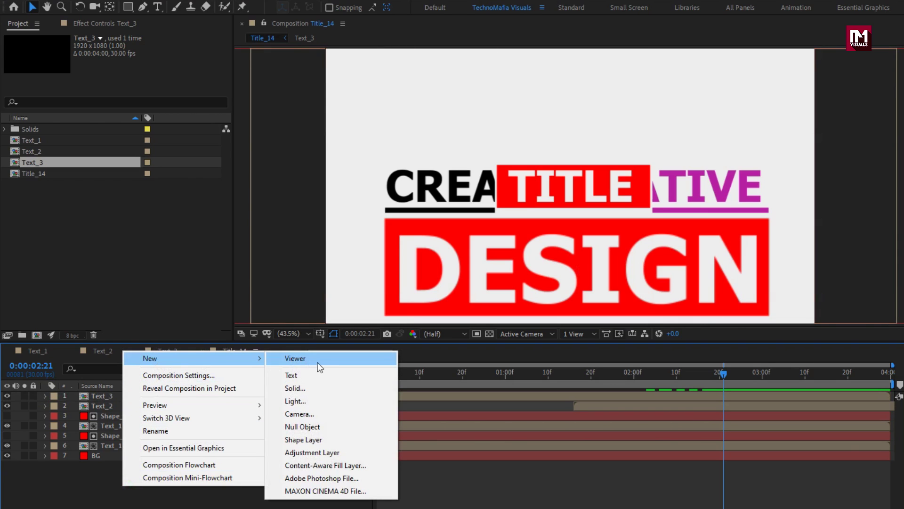
left_click(320, 425)
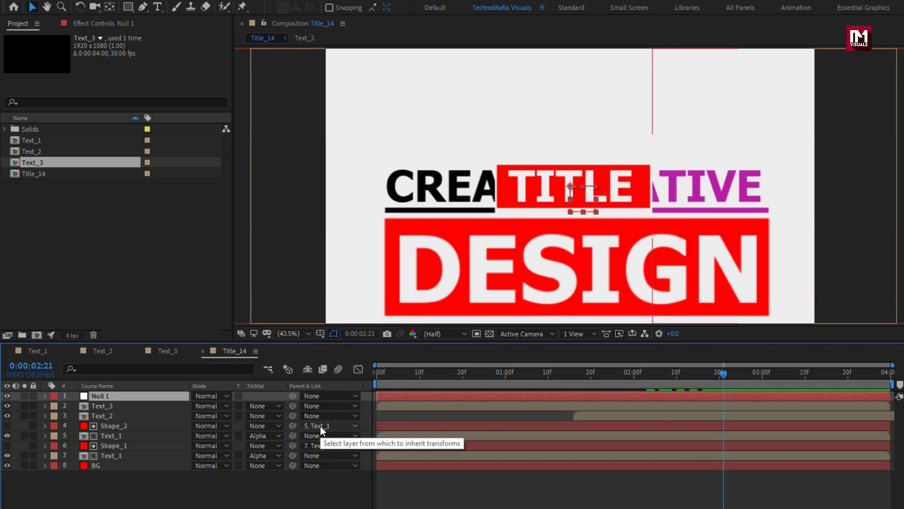
Parent the Text_3, Text_2 and both Text_1 layers to Null 1
left_click(109, 408)
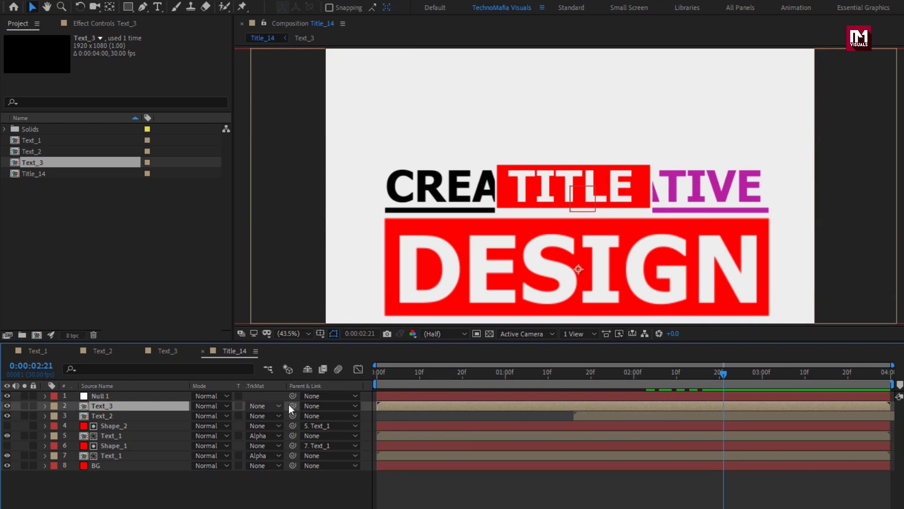
left_click(326, 406)
left_click(329, 434)
left_click(117, 417)
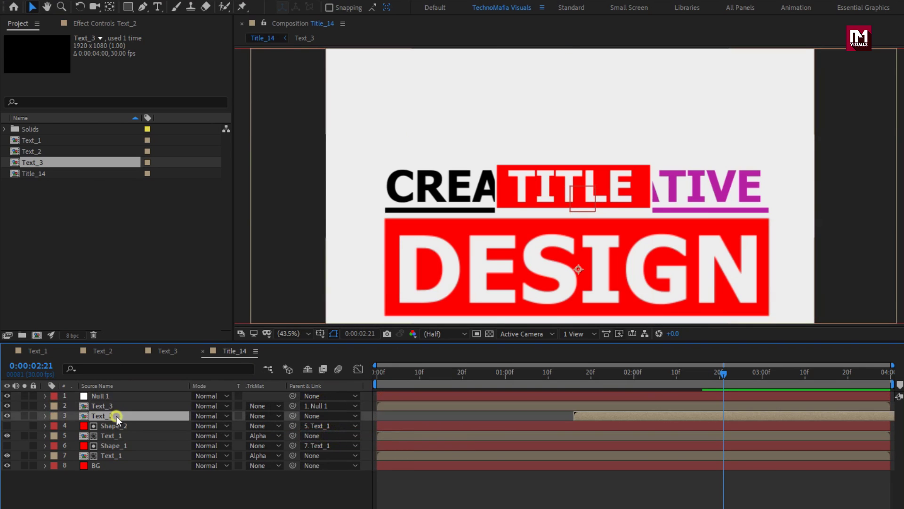
left_click(311, 415)
left_click(322, 442)
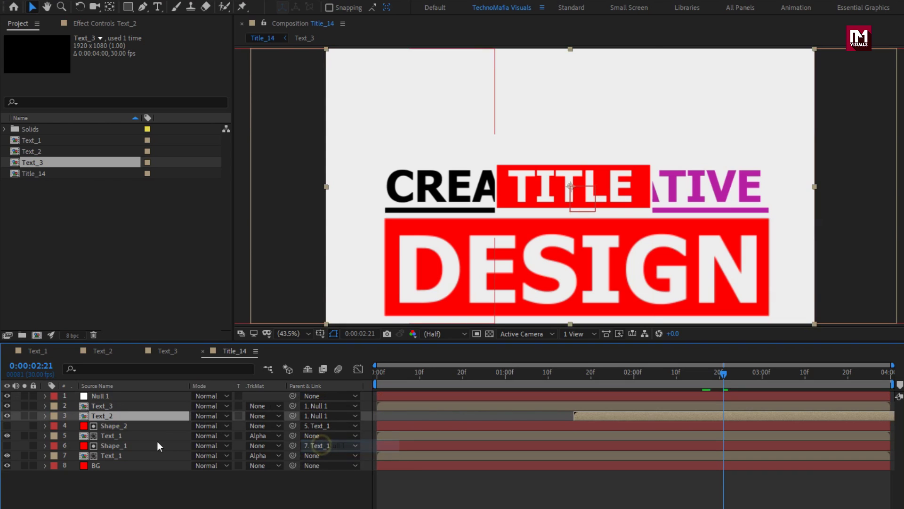
left_click(137, 436)
left_click(311, 435)
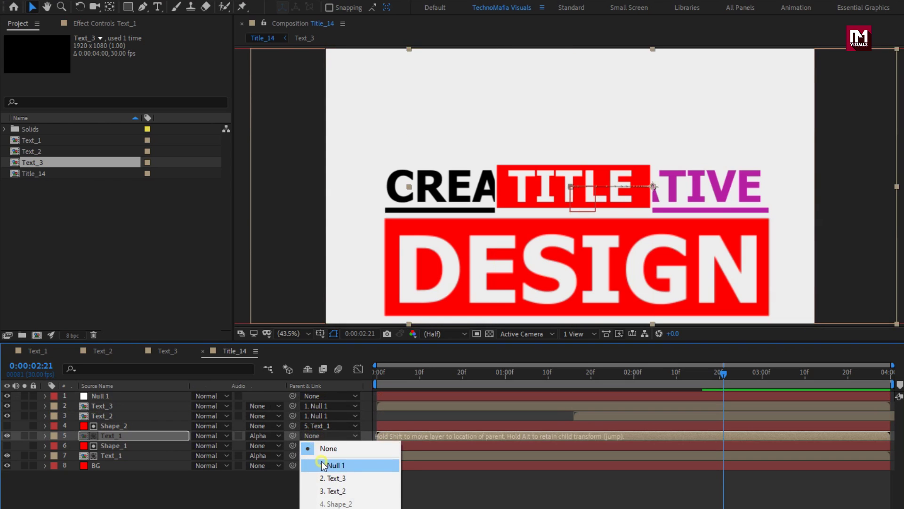
left_click(330, 465)
left_click(121, 454)
left_click(311, 455)
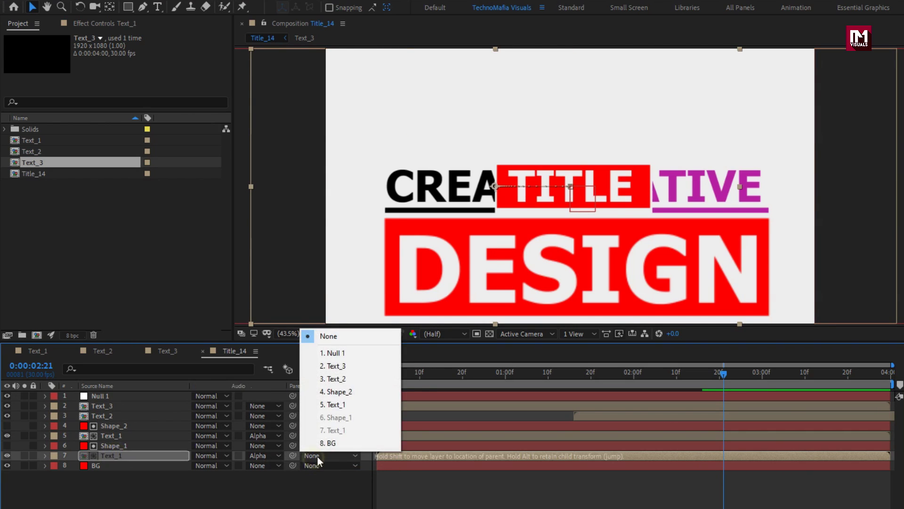
left_click(325, 351)
Keyframe the Scale of Null 1 at 100% at 0:00:01:15 and at 50% at 0:00:02:15
left_click(102, 395)
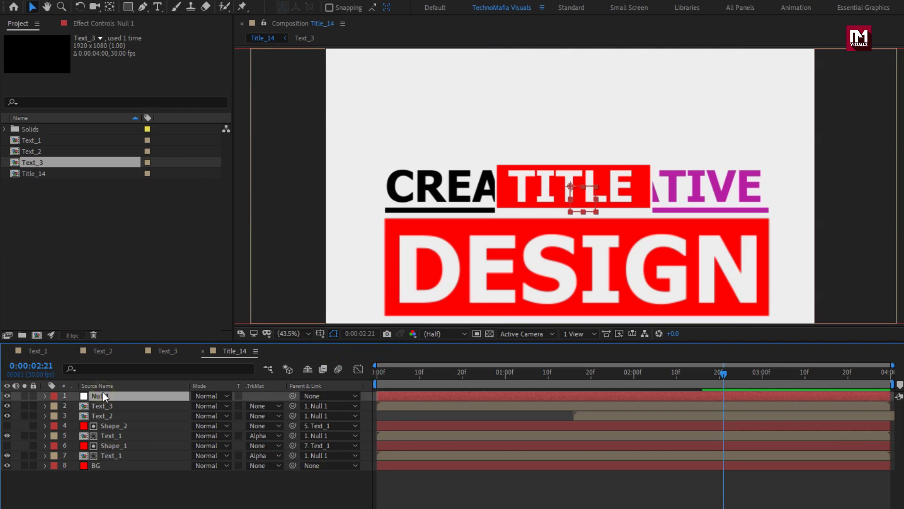
key("s")
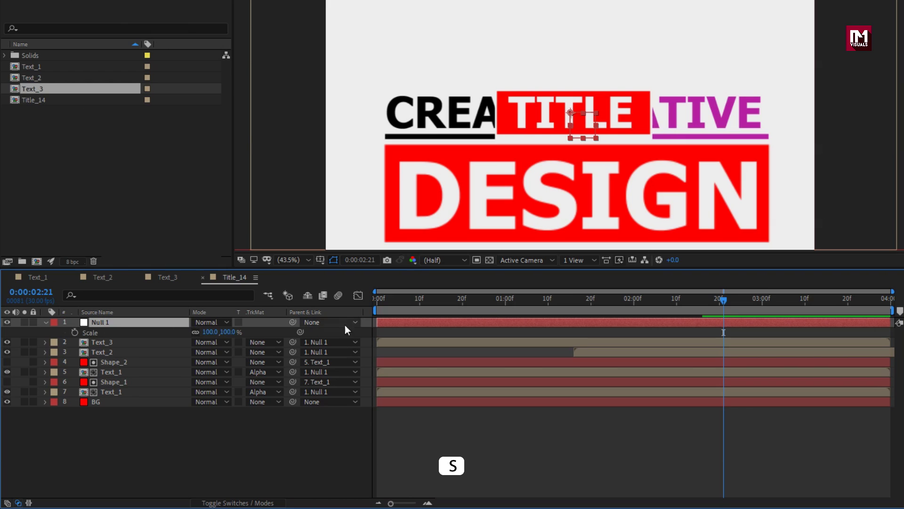
left_click_drag(566, 301, 572, 302)
left_click(75, 333)
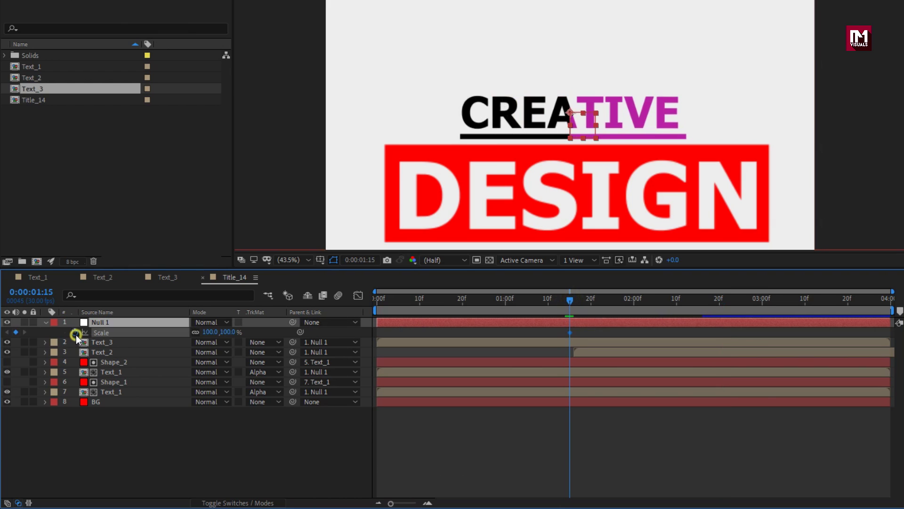
left_click_drag(636, 298, 698, 299)
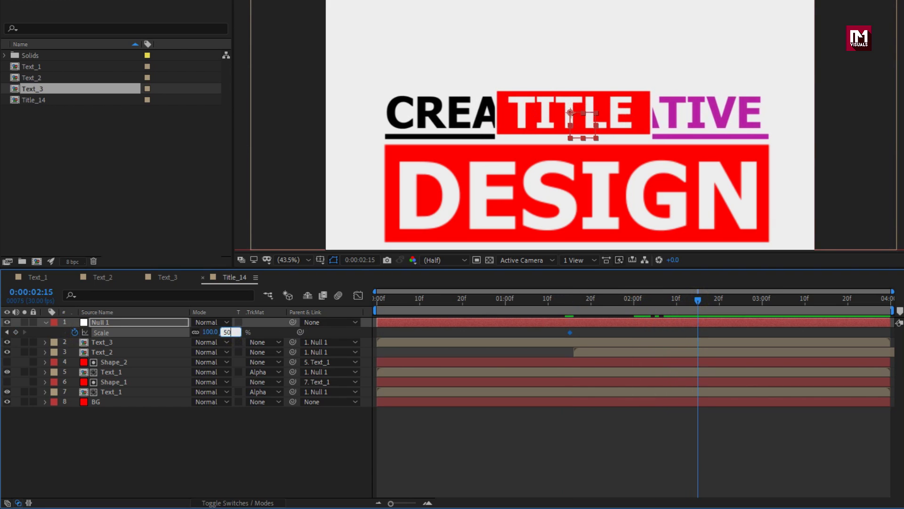
key("Return")
Apply Easy Ease to both Scale keyframes of Null 1
left_click_drag(691, 297, 677, 311)
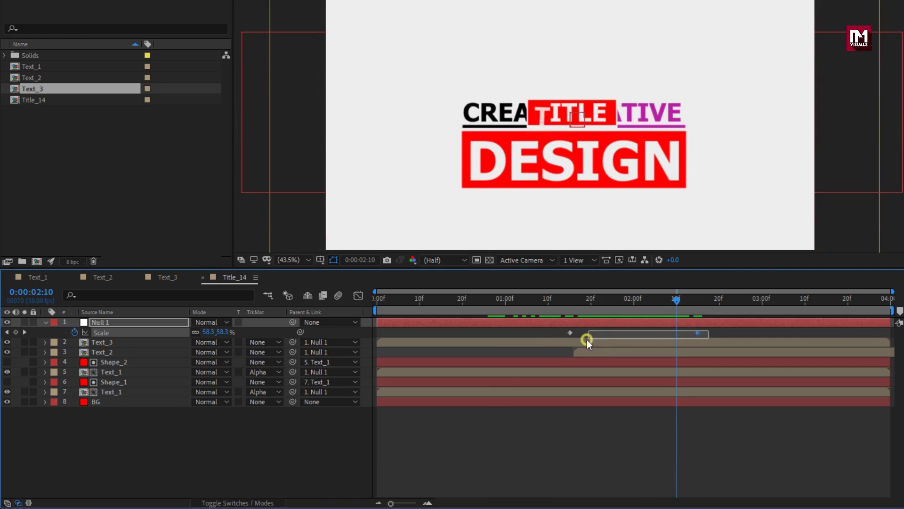
right_click(570, 333)
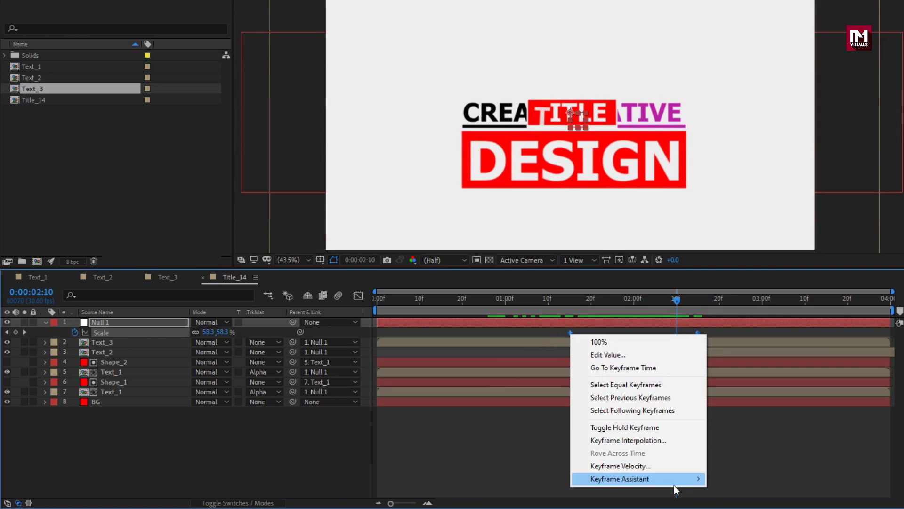
mouse_move(688, 479)
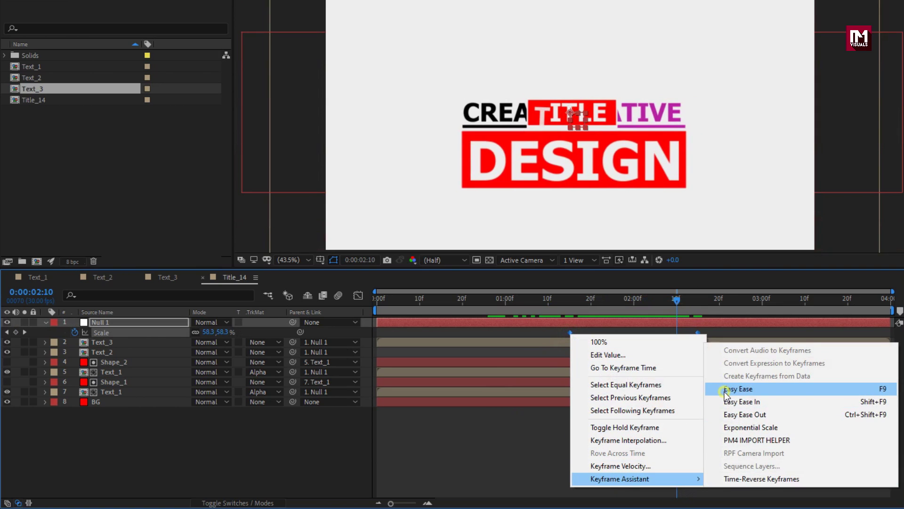
left_click(726, 389)
Keyframe the Position of Null 1 at 960, 540 at 0:00:01:15 and at 960, 464 at 0:00:02:15
key("p")
left_click(166, 324)
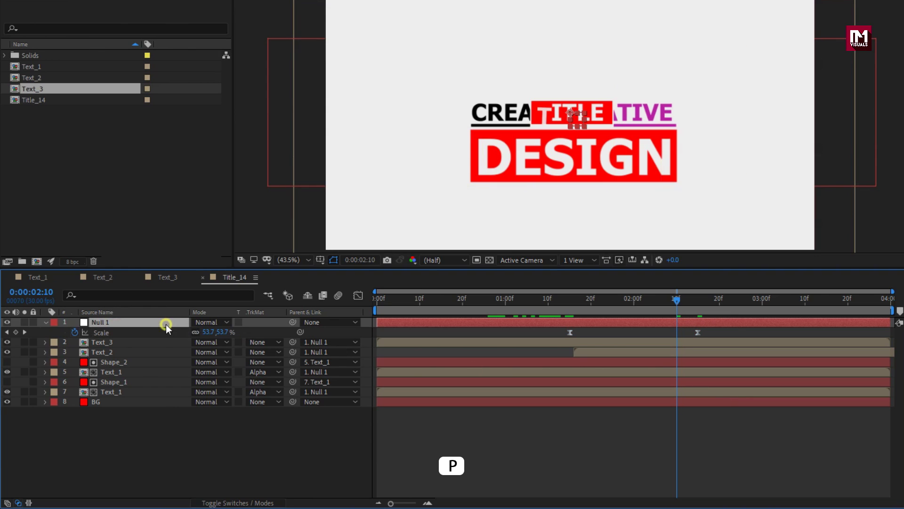
key("p")
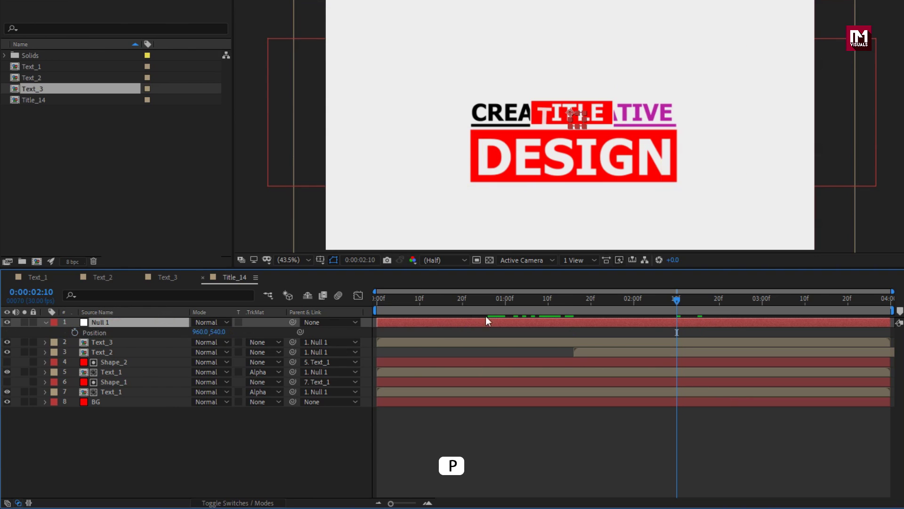
left_click_drag(573, 298, 570, 299)
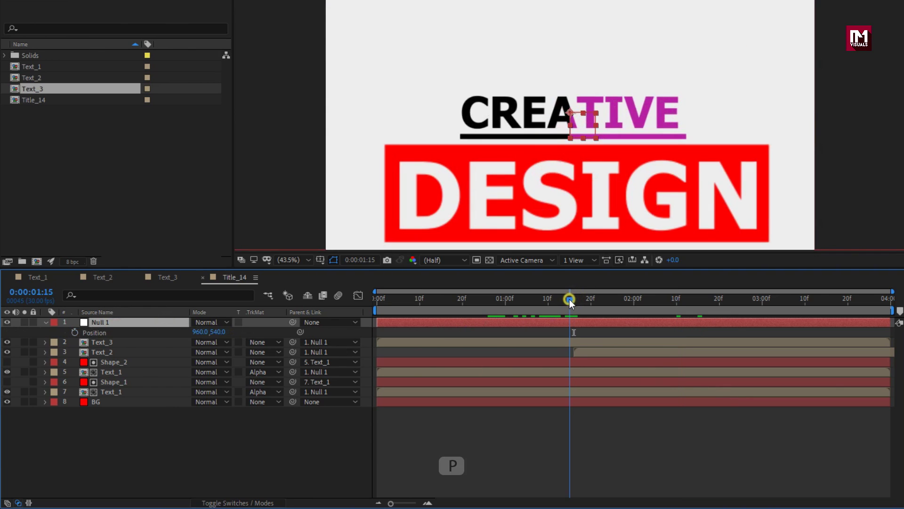
left_click(75, 332)
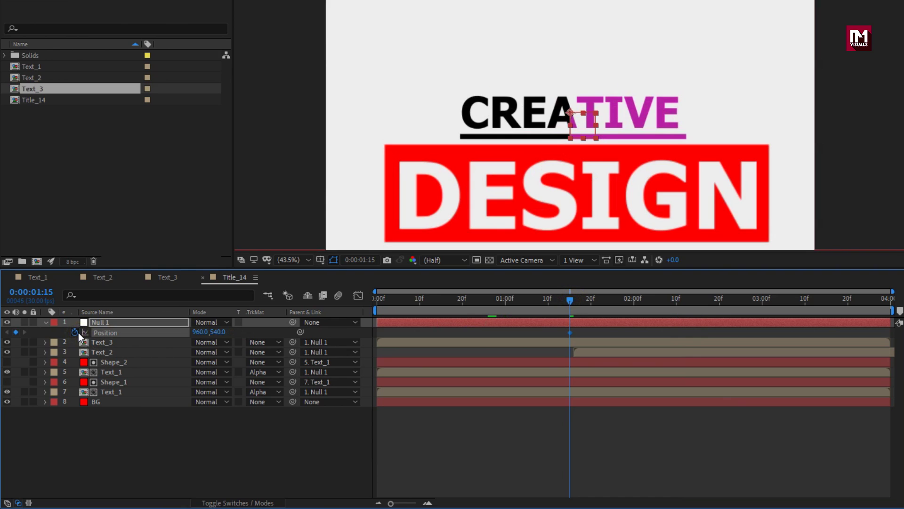
left_click_drag(665, 300, 700, 298)
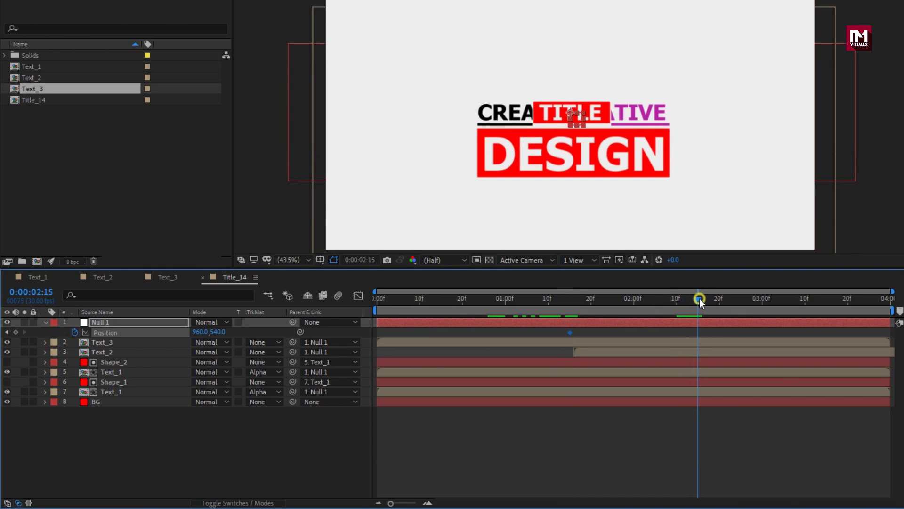
left_click_drag(218, 332, 179, 332)
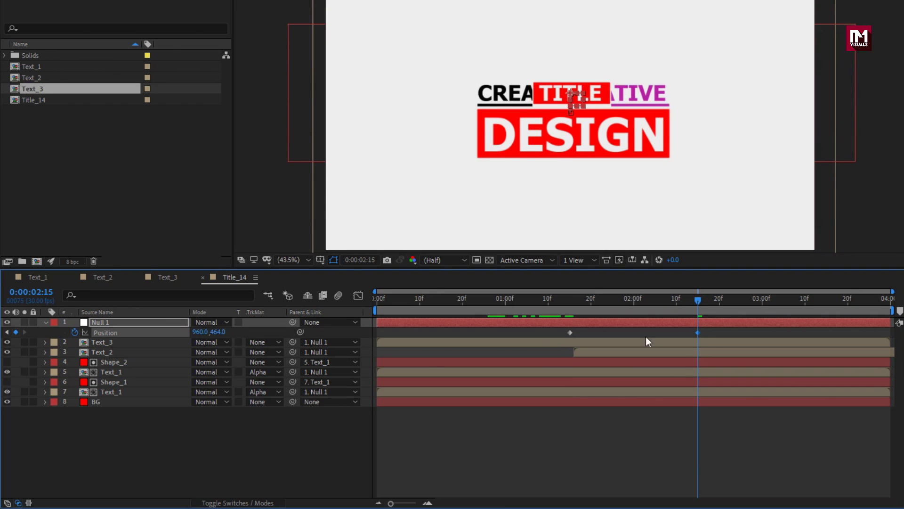
Apply Easy Ease to both Position keyframes of Null 1
left_click_drag(686, 298, 663, 299)
left_click_drag(564, 309, 567, 337)
right_click(569, 333)
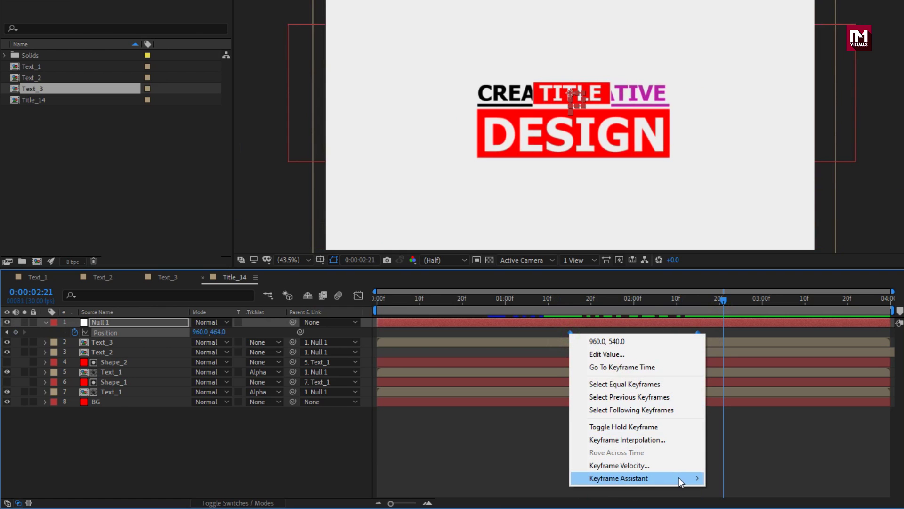
mouse_move(680, 478)
left_click(735, 389)
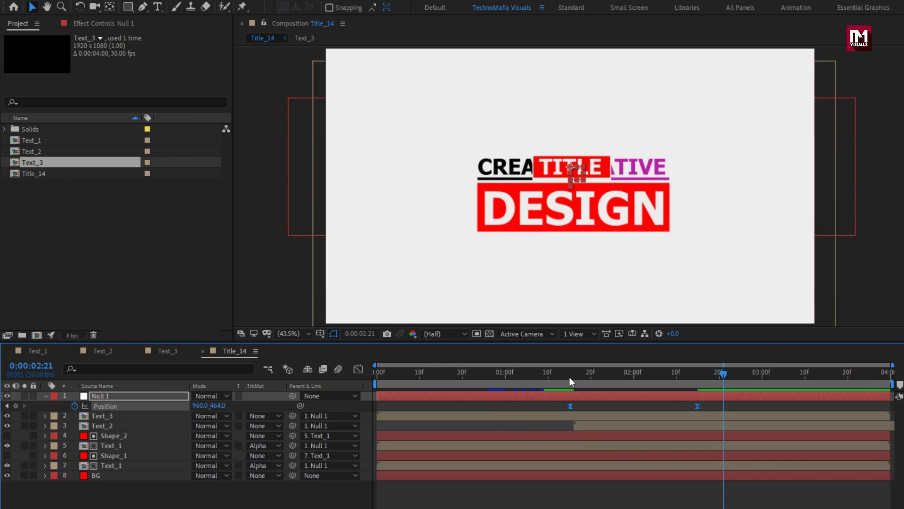
Shift the Text_3 layer in time so it starts together with Text_2, and collapse the properties of Null 1
left_click(570, 378)
left_click_drag(400, 415, 592, 416)
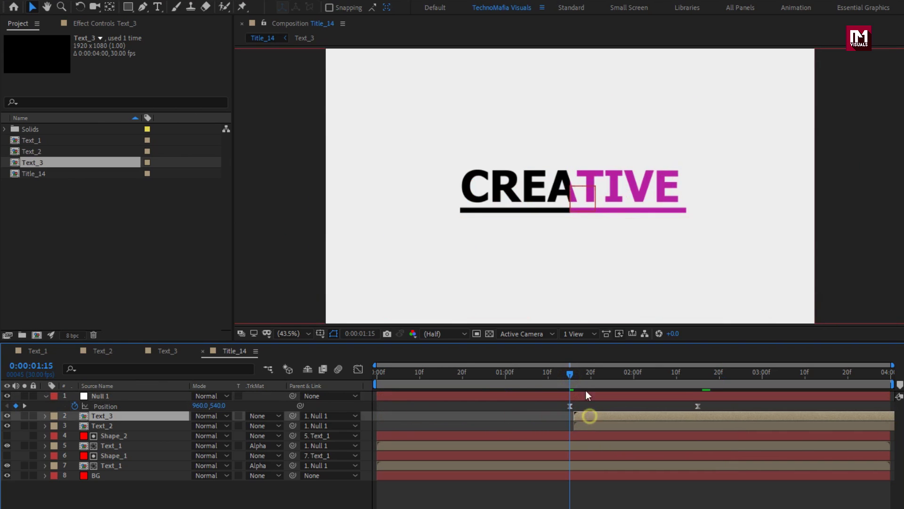
left_click_drag(570, 372, 715, 363)
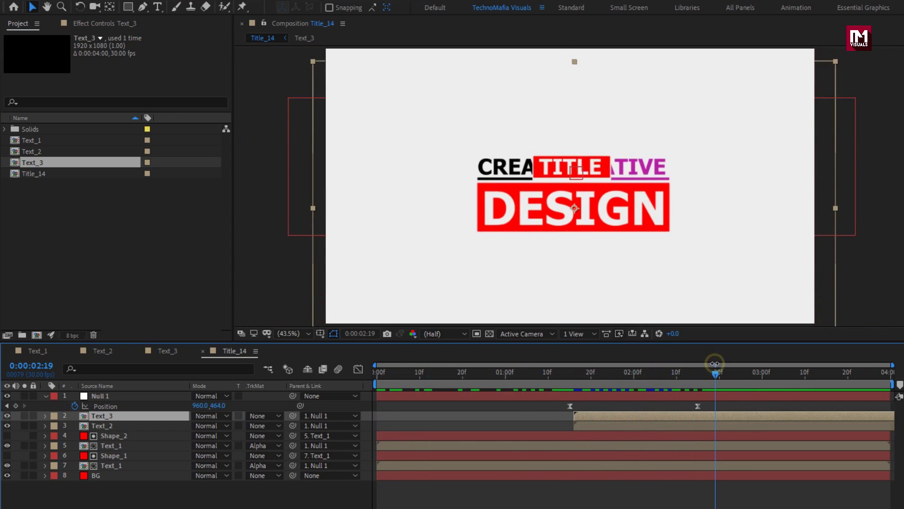
left_click(45, 396)
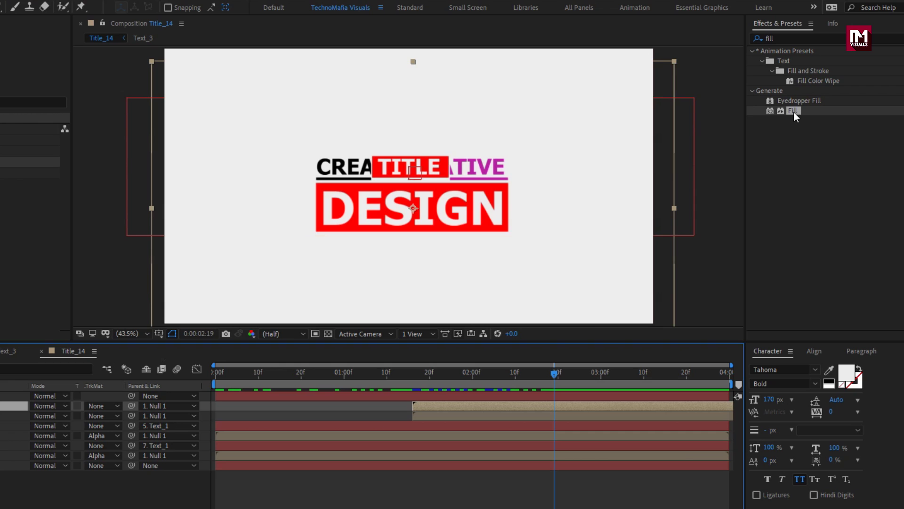
Apply a Fill effect to Text_3 and sample its color from the purple TIVE lettering
left_click_drag(793, 111, 509, 204)
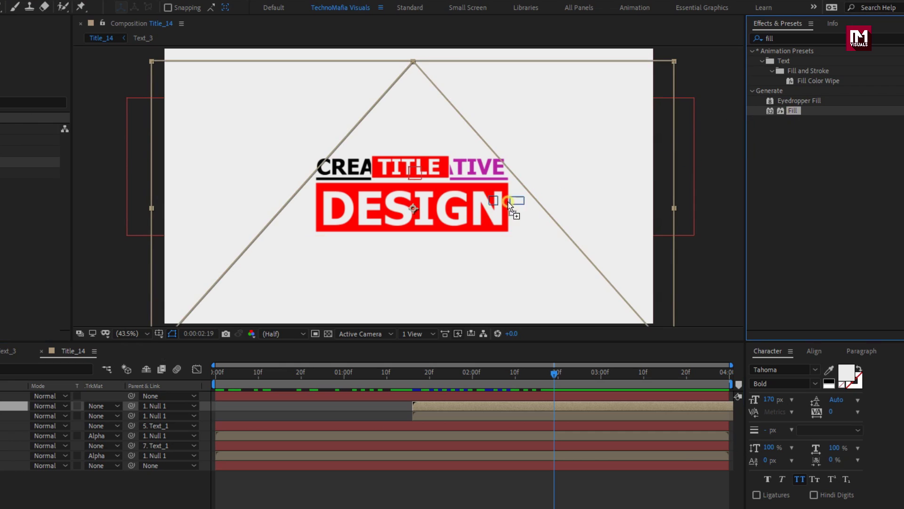
left_click_drag(447, 211, 445, 212)
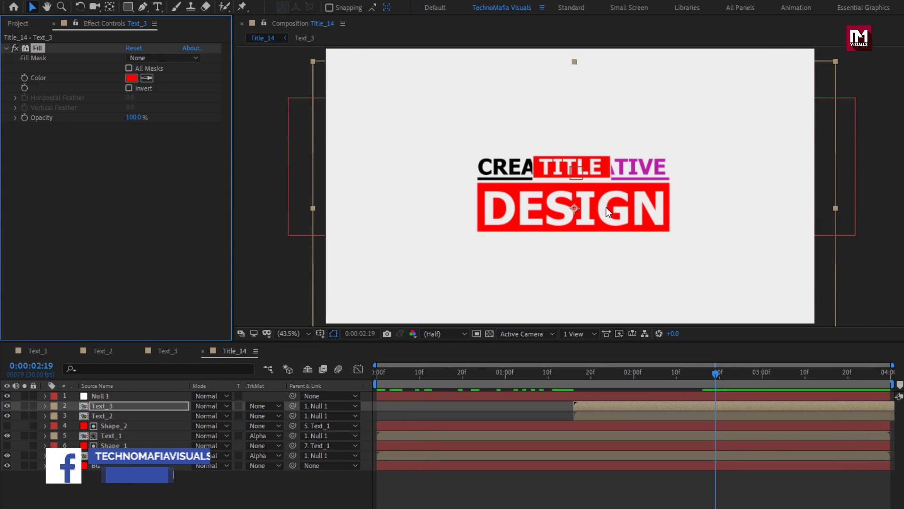
left_click(646, 169)
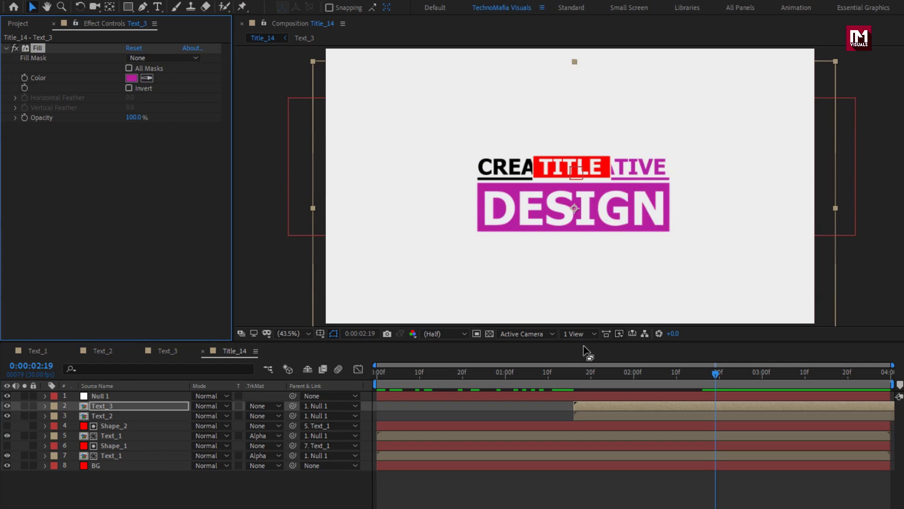
Apply a Fill effect to Text_2 with the black sampled from the CREA lettering, and preview the title animation
left_click(116, 415)
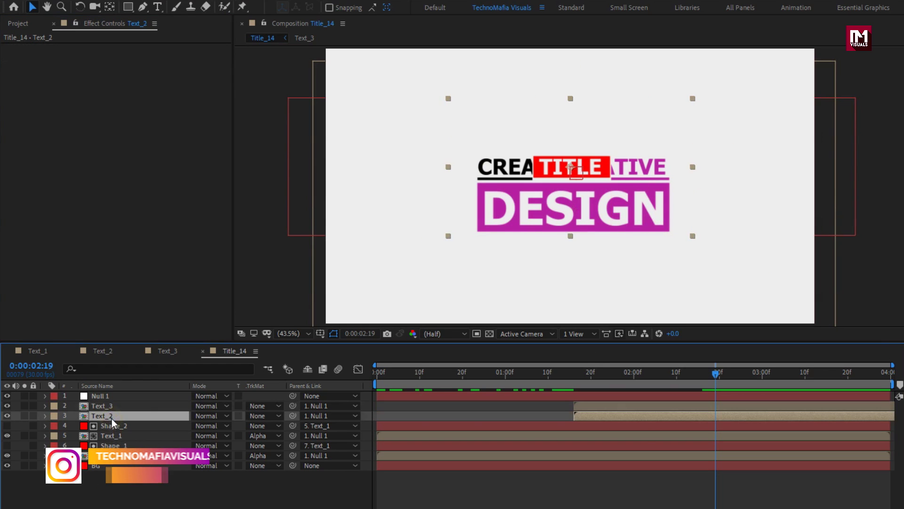
double_click(848, 111)
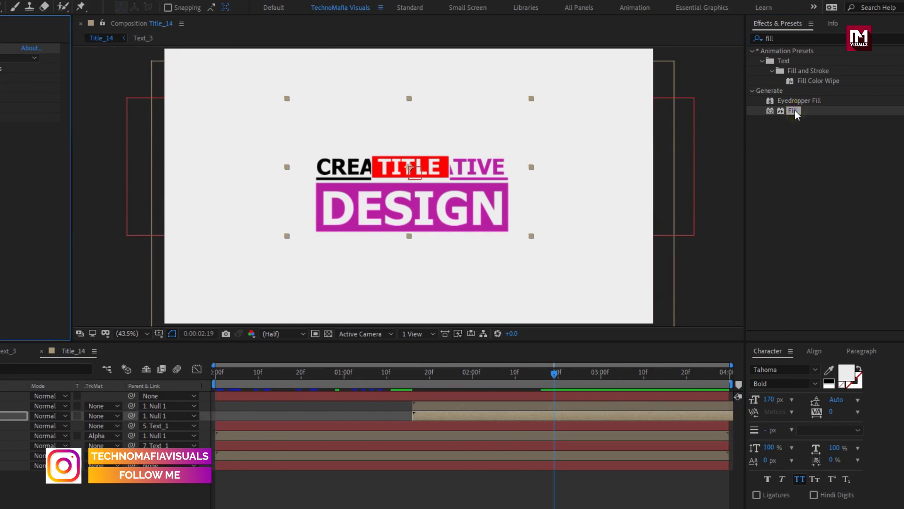
left_click(147, 78)
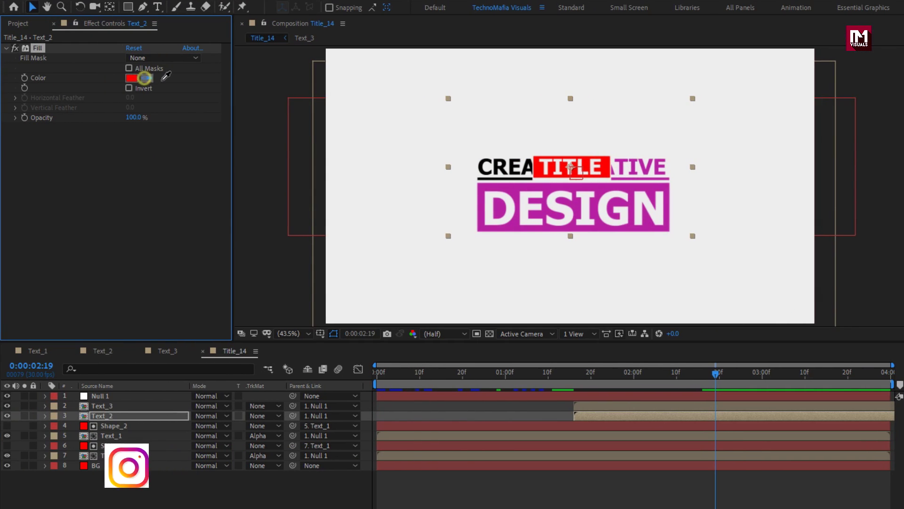
left_click(503, 168)
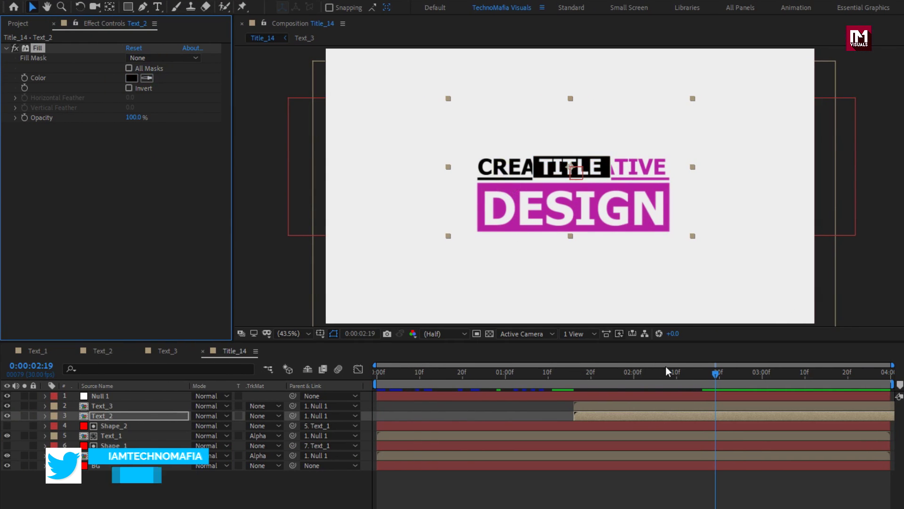
left_click_drag(609, 373, 739, 381)
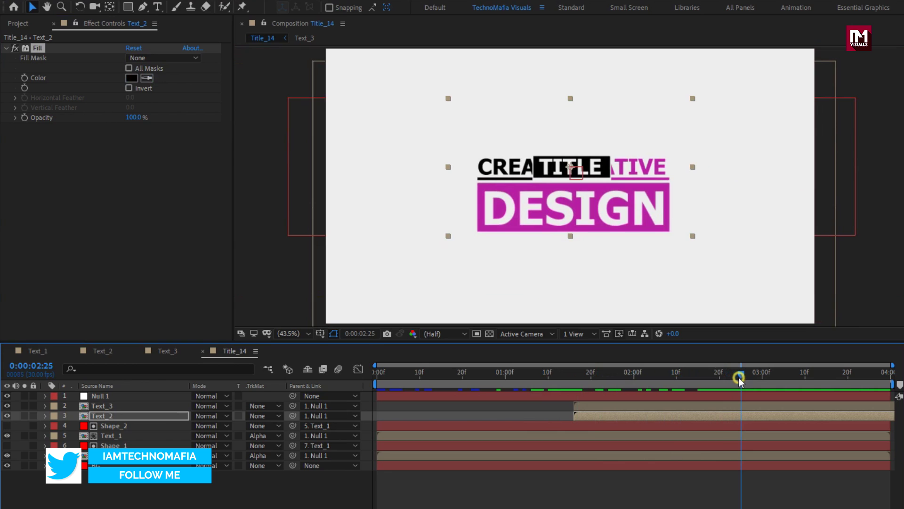
key("space")
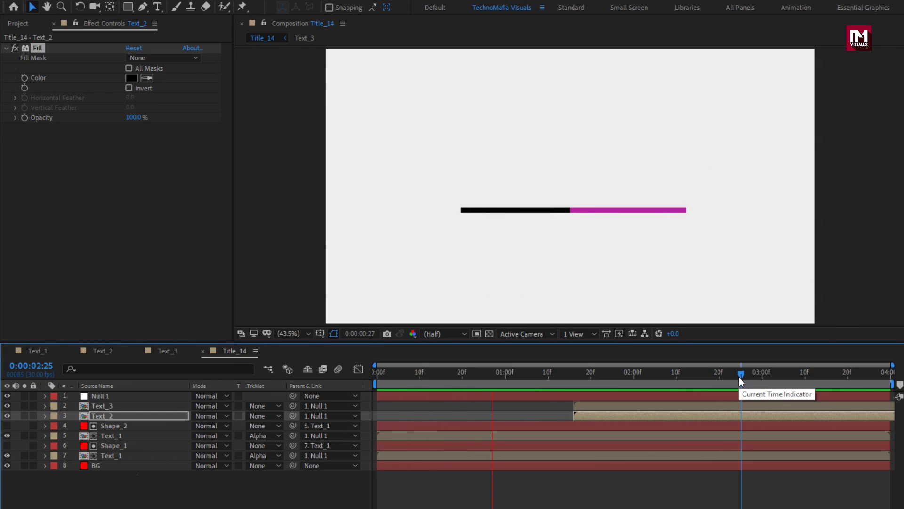